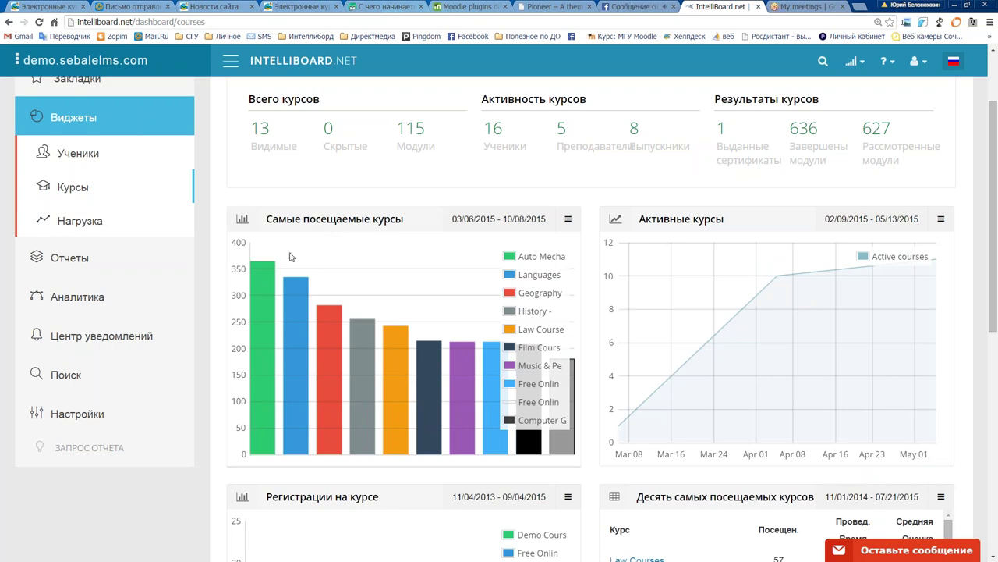
# Step: Examine the Курсы widgets, covering most visited and active courses, enrolments, the top-ten table, new courses and courses with zero activity
pyautogui.moveTo(265, 273)
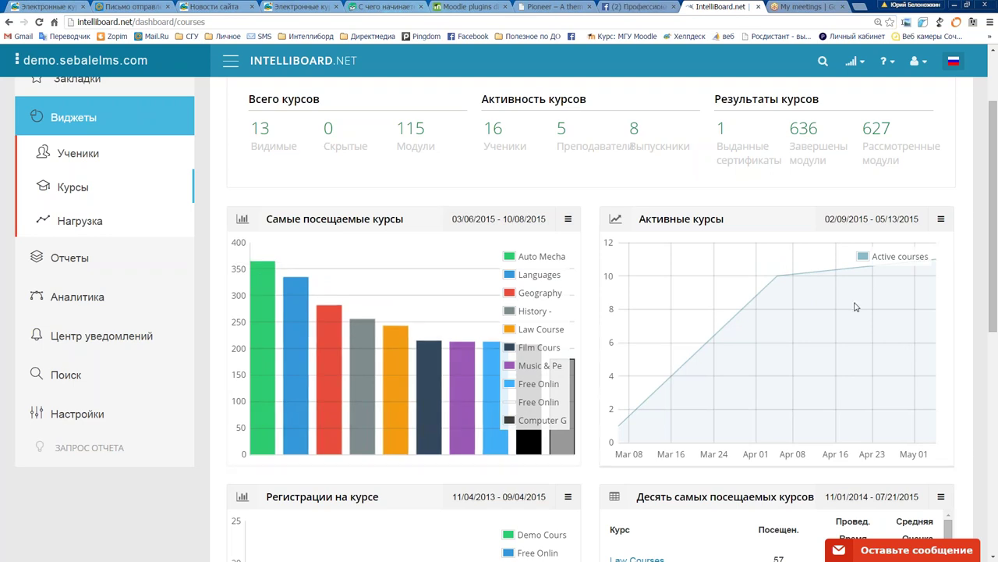
pyautogui.scroll(-3, 856, 307)
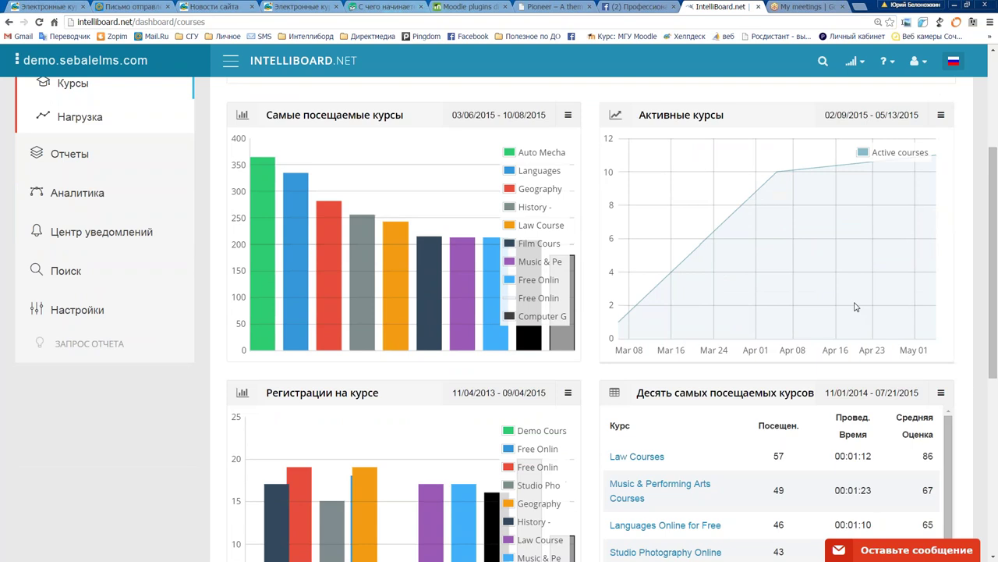
pyautogui.scroll(-5, 856, 307)
pyautogui.moveTo(369, 371)
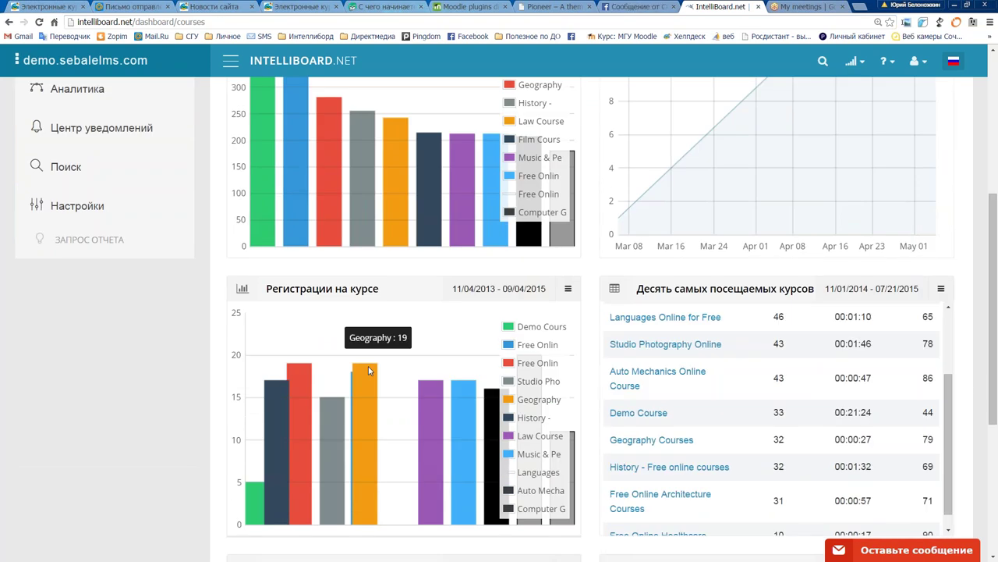
pyautogui.scroll(-5, 369, 371)
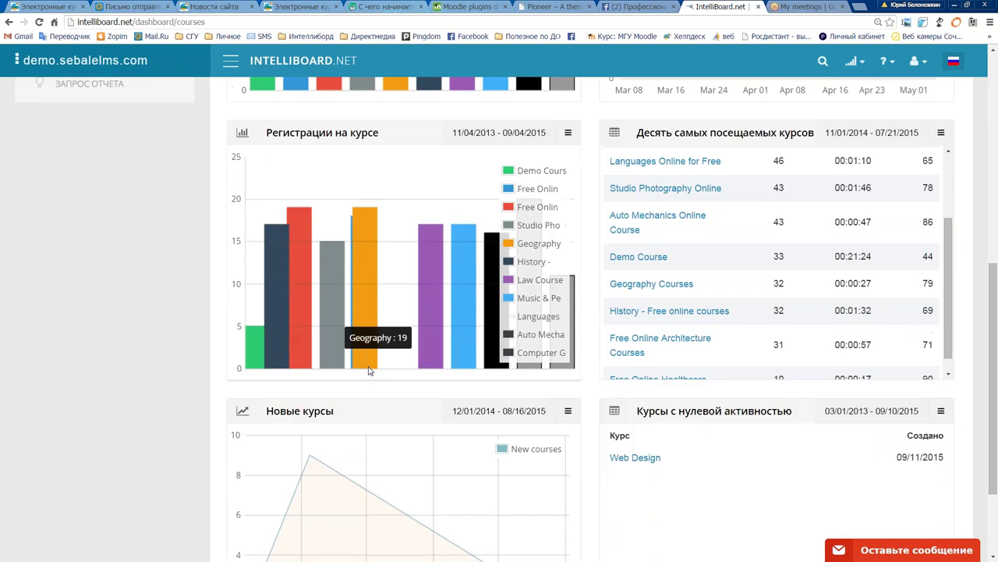
pyautogui.scroll(-3, 369, 370)
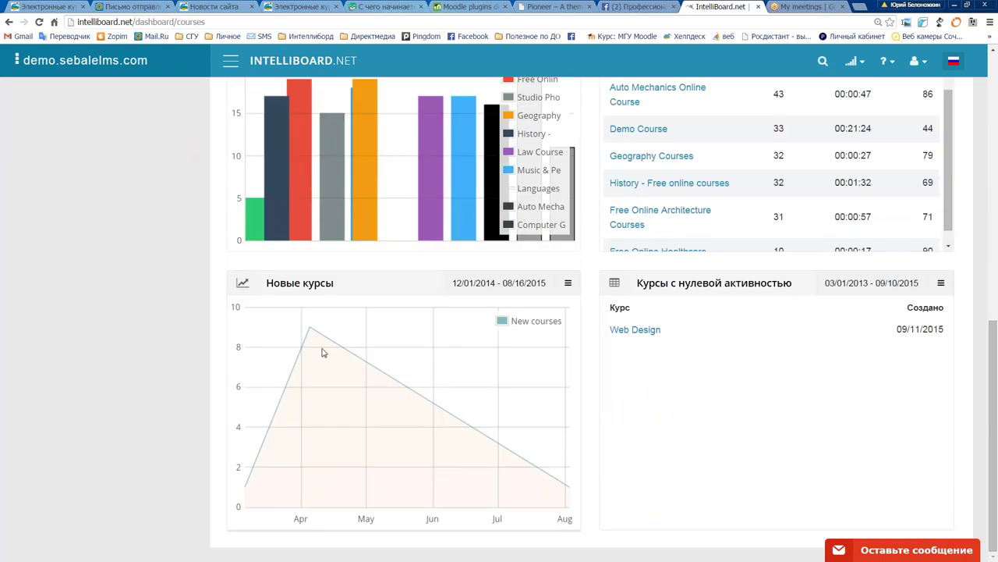
pyautogui.moveTo(311, 334)
pyautogui.scroll(3, 337, 346)
pyautogui.scroll(4, 337, 345)
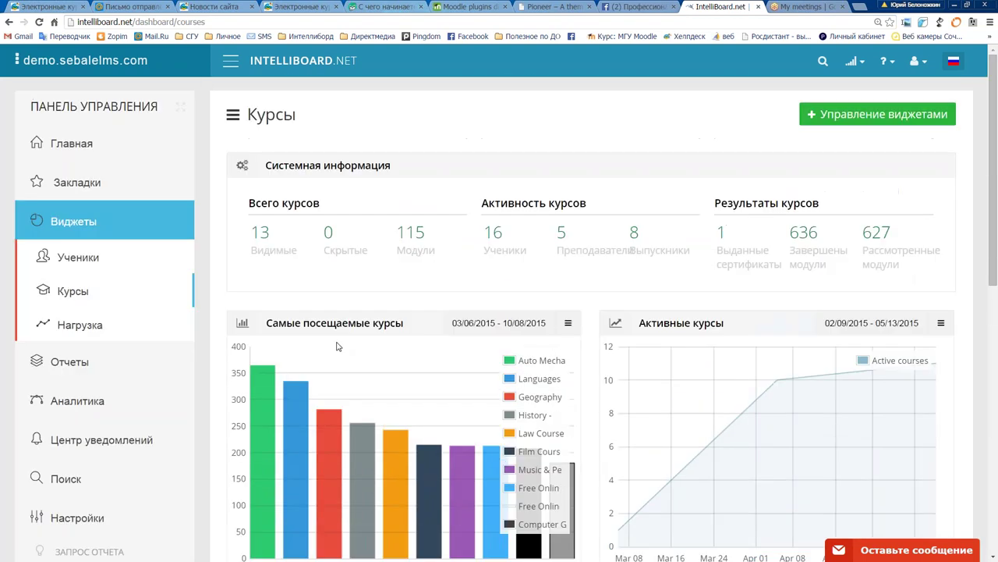
pyautogui.scroll(-1, 337, 346)
pyautogui.scroll(-1, 337, 346)
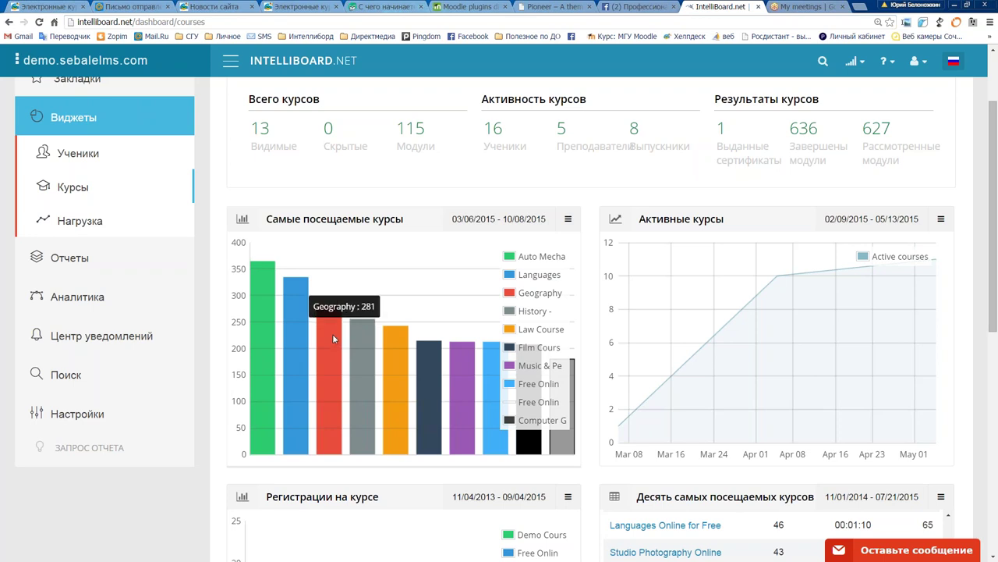
pyautogui.scroll(2, 334, 326)
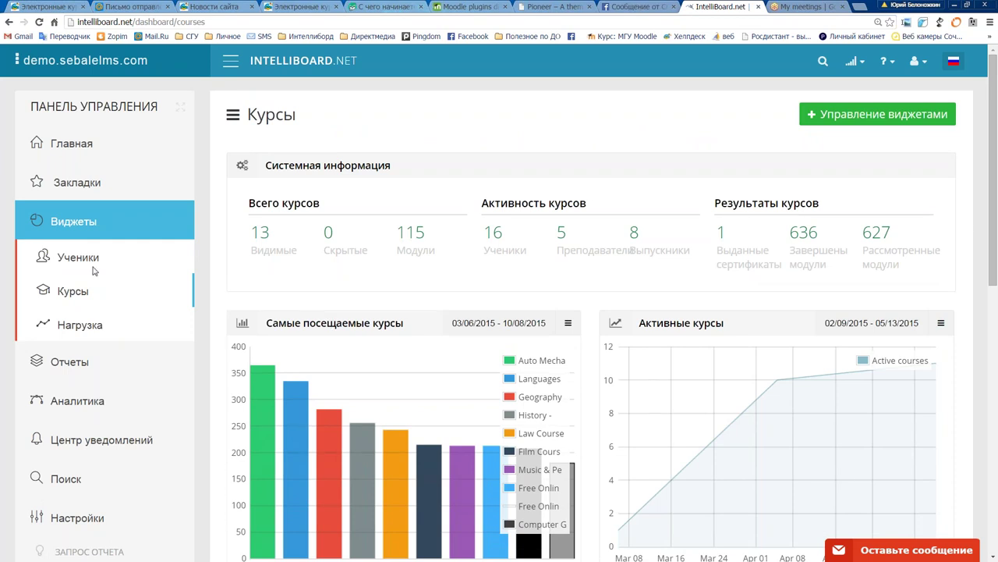
# Step: Open the Нагрузка widgets and examine resource sizes, most active IP addresses, HTTP requests, browser statistics and operating systems
pyautogui.click(78, 328)
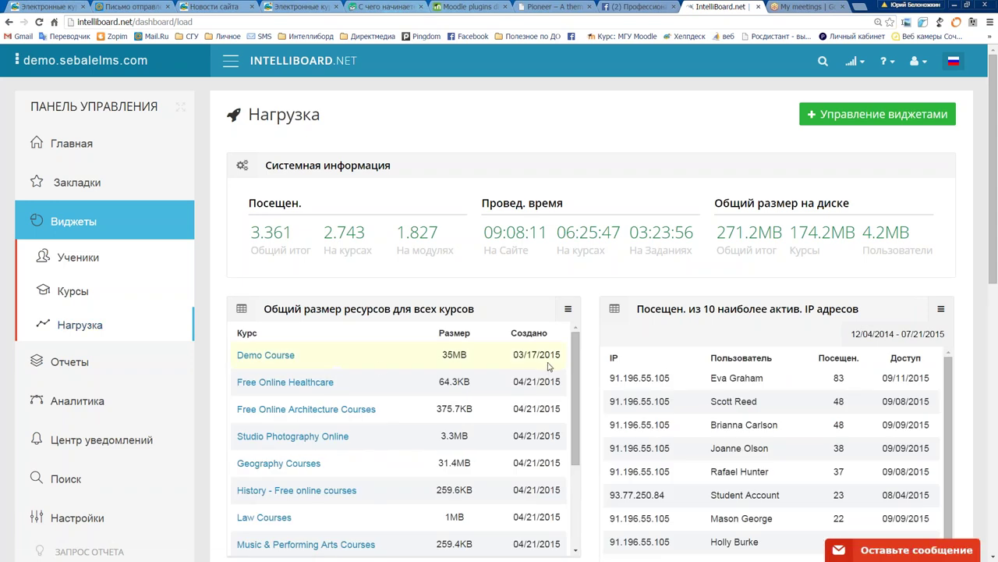
pyautogui.scroll(-1, 576, 355)
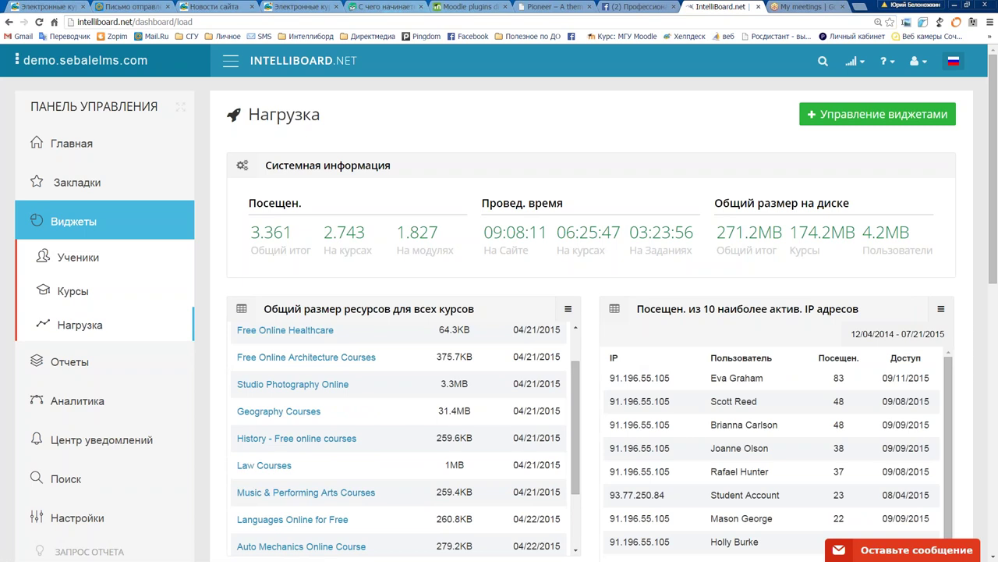
pyautogui.scroll(-5, 777, 436)
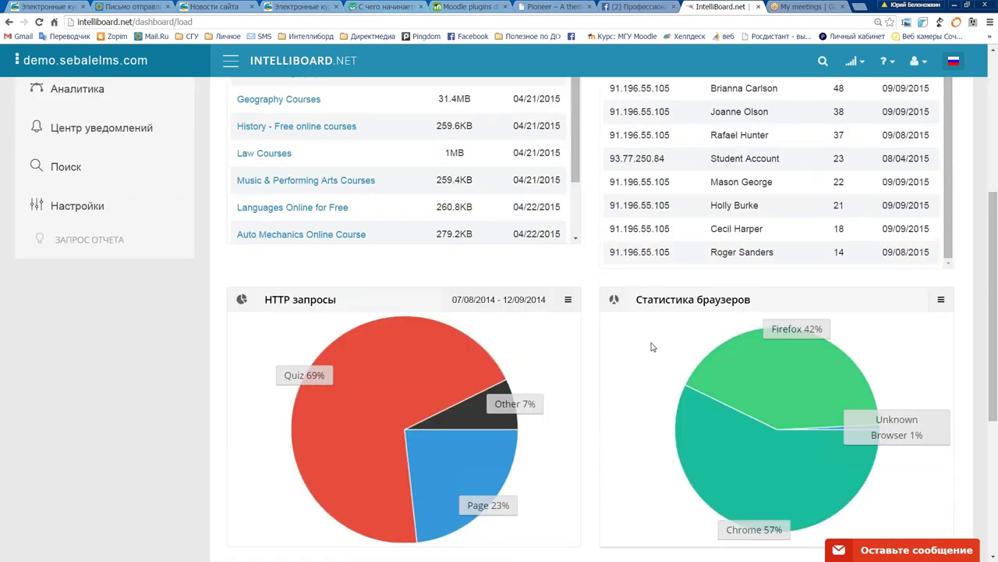
pyautogui.scroll(-1, 650, 348)
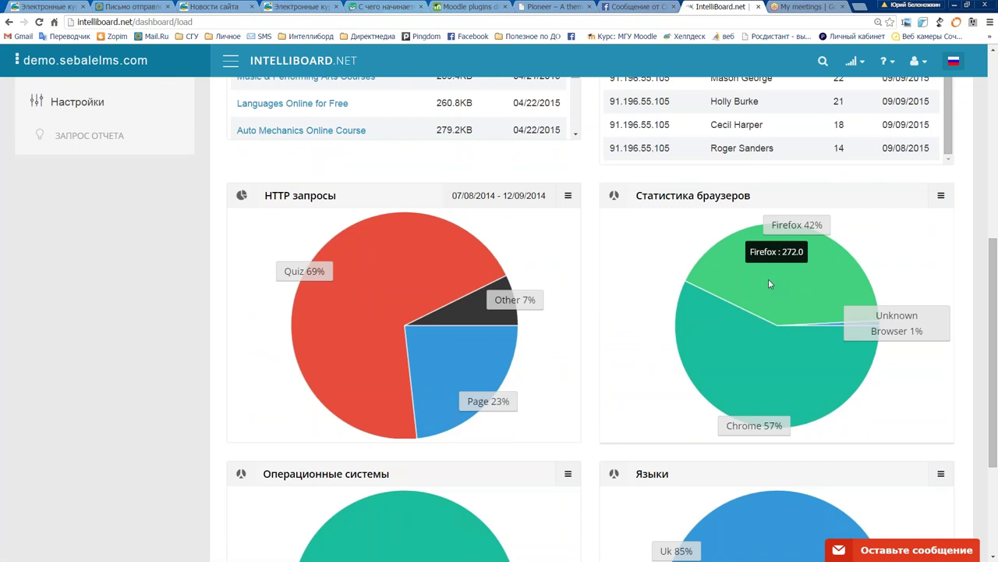
pyautogui.scroll(-1, 539, 269)
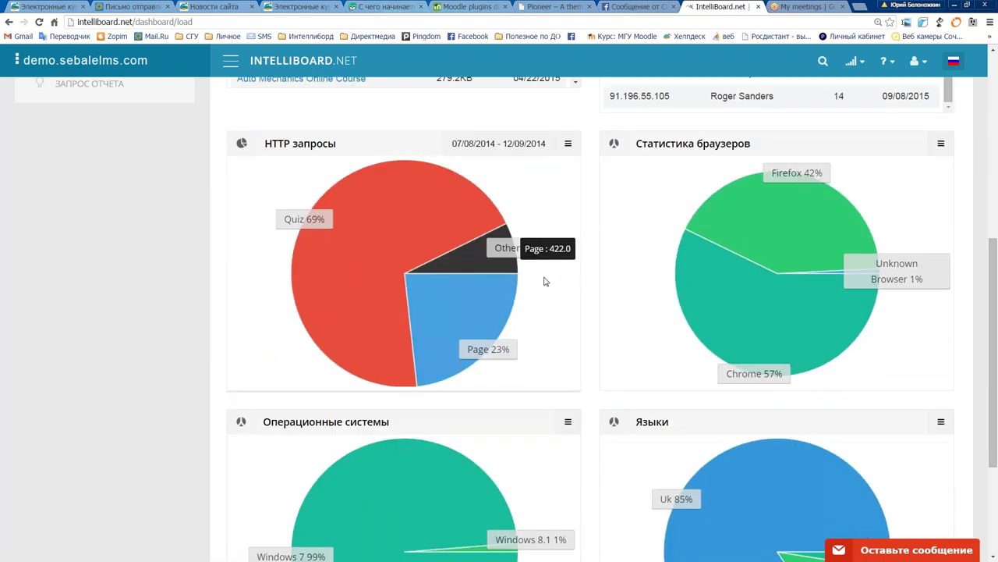
pyautogui.scroll(1, 593, 261)
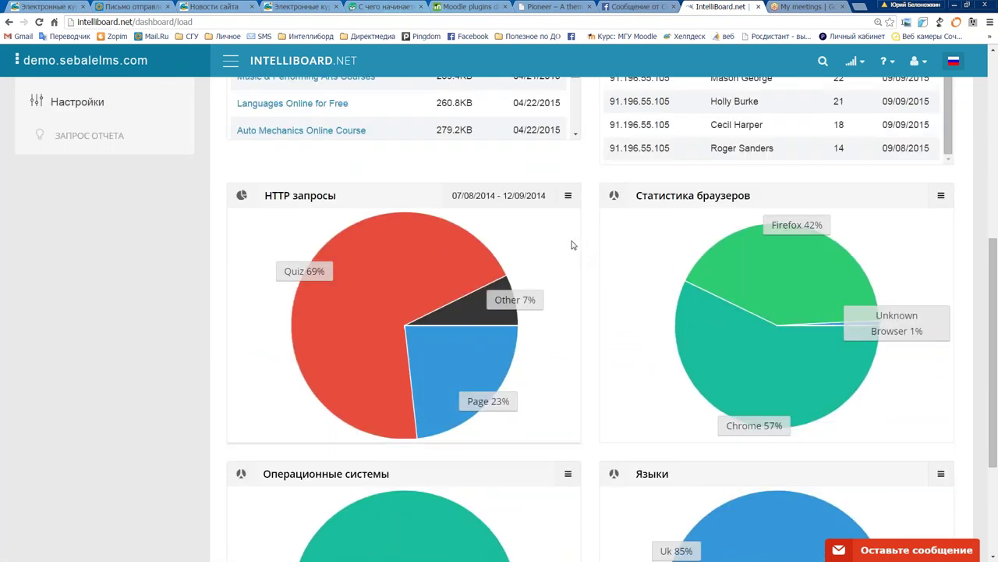
pyautogui.moveTo(427, 222)
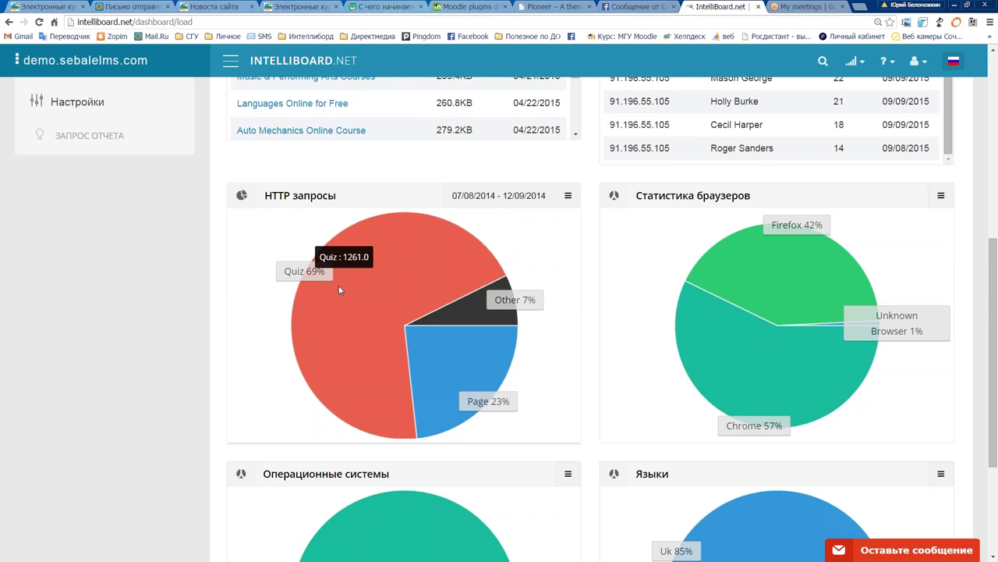
pyautogui.scroll(-2, 340, 290)
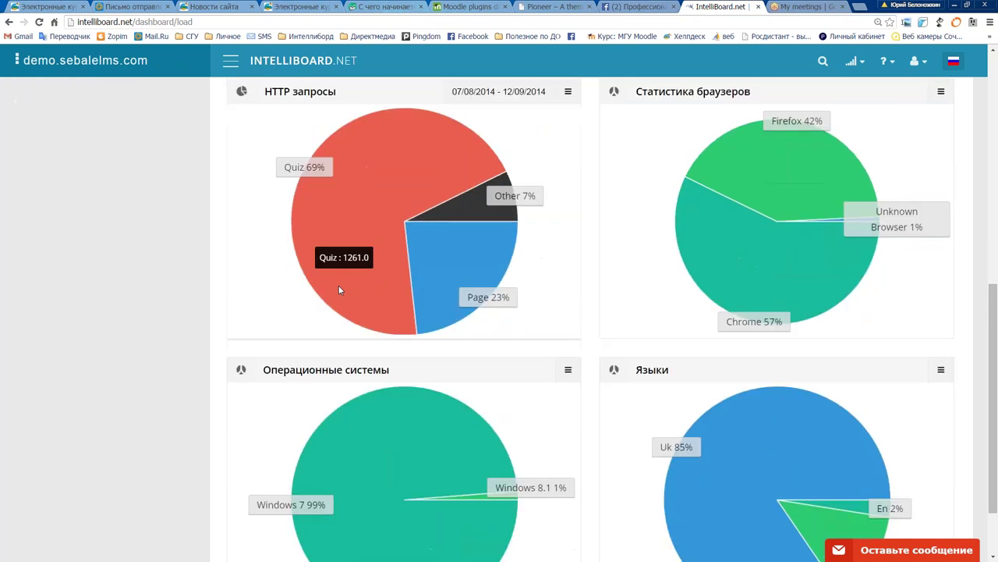
pyautogui.scroll(-2, 340, 290)
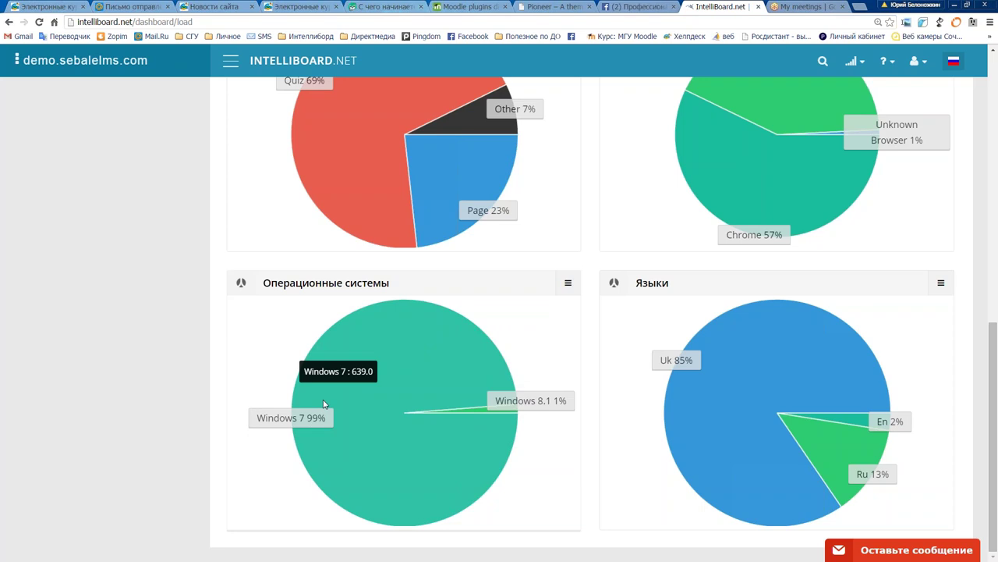
# Step: Show the available actions of the Операционные системы widget and inspect the Uk and Ru slices of the Языки chart
pyautogui.click(569, 282)
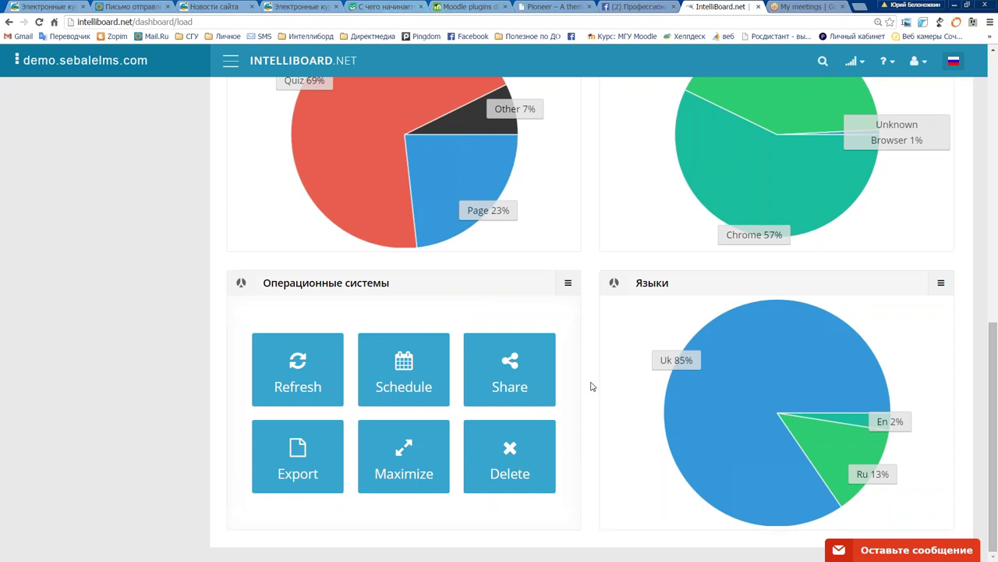
pyautogui.moveTo(775, 398)
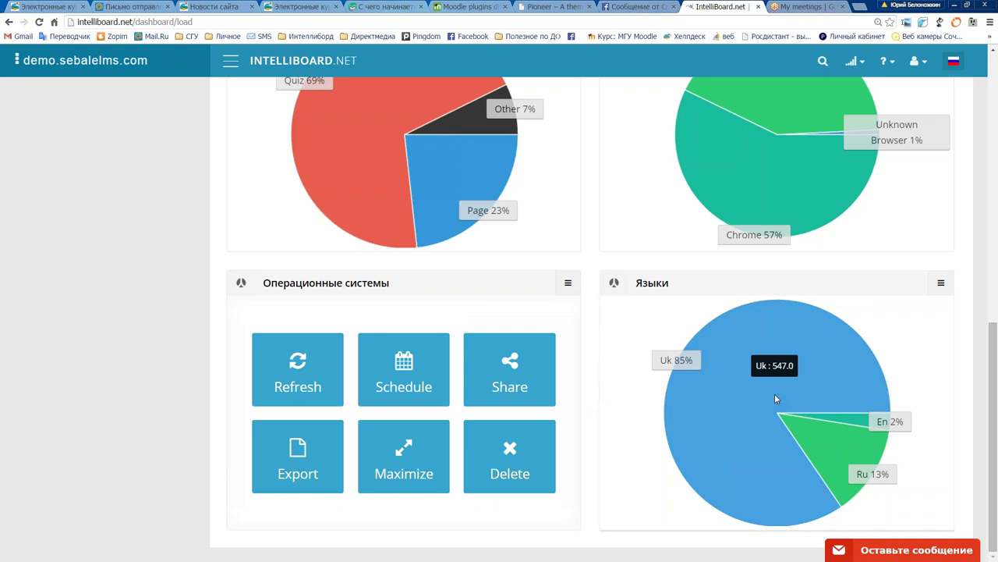
pyautogui.moveTo(873, 458)
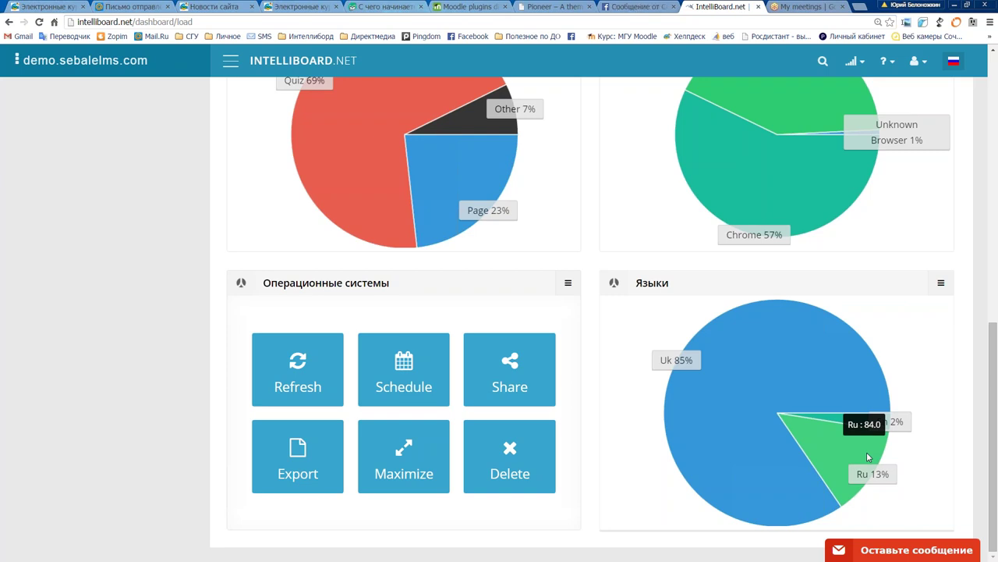
# Step: Open the Прогресс Обучения report from the Отчеты учеников group
pyautogui.scroll(3, 868, 456)
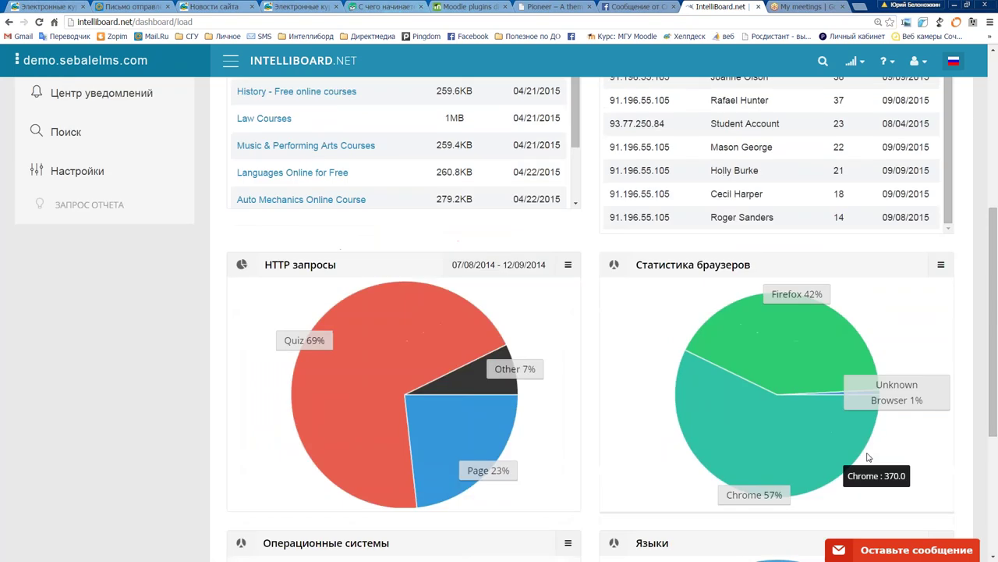
pyautogui.scroll(2, 868, 456)
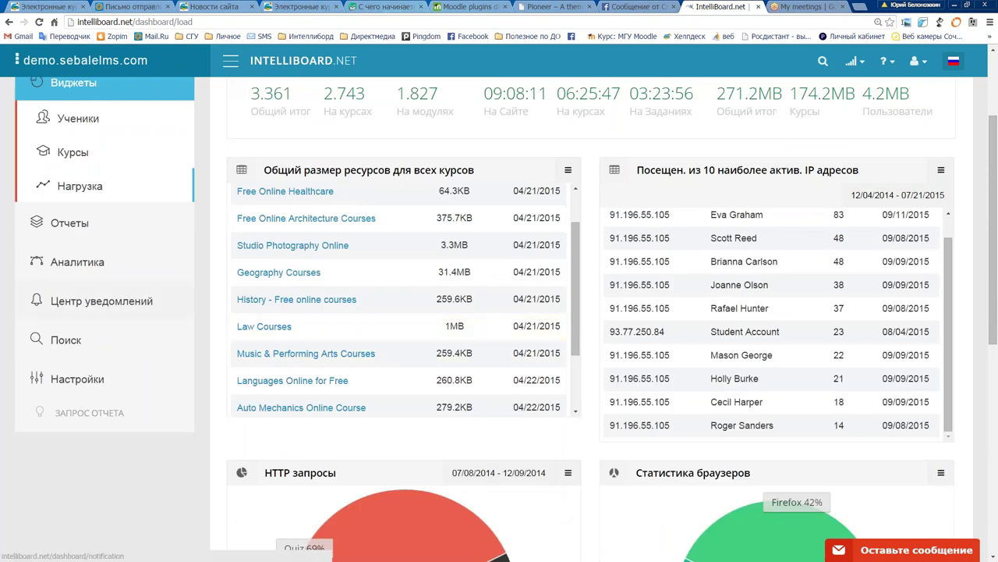
pyautogui.scroll(1, 83, 252)
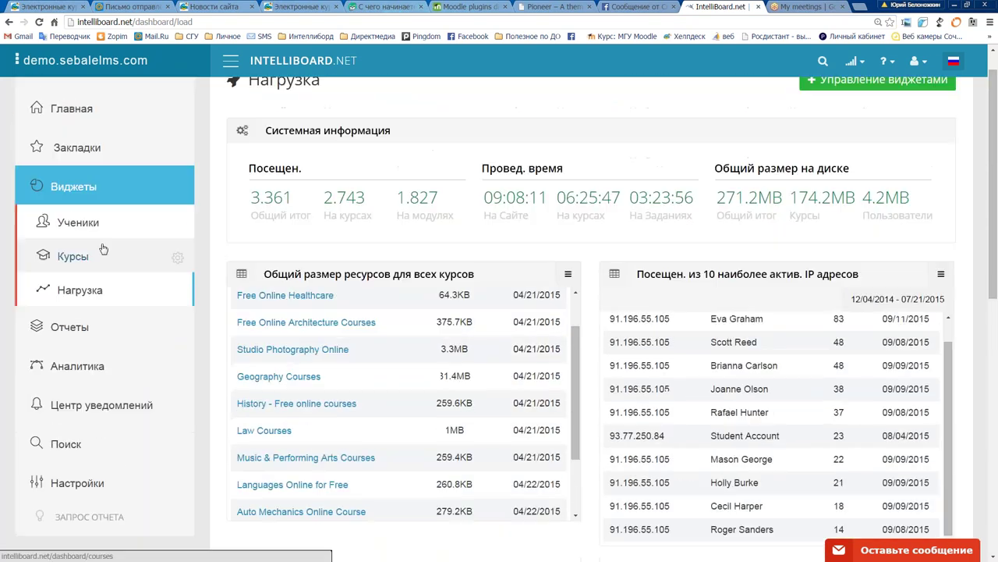
pyautogui.click(77, 330)
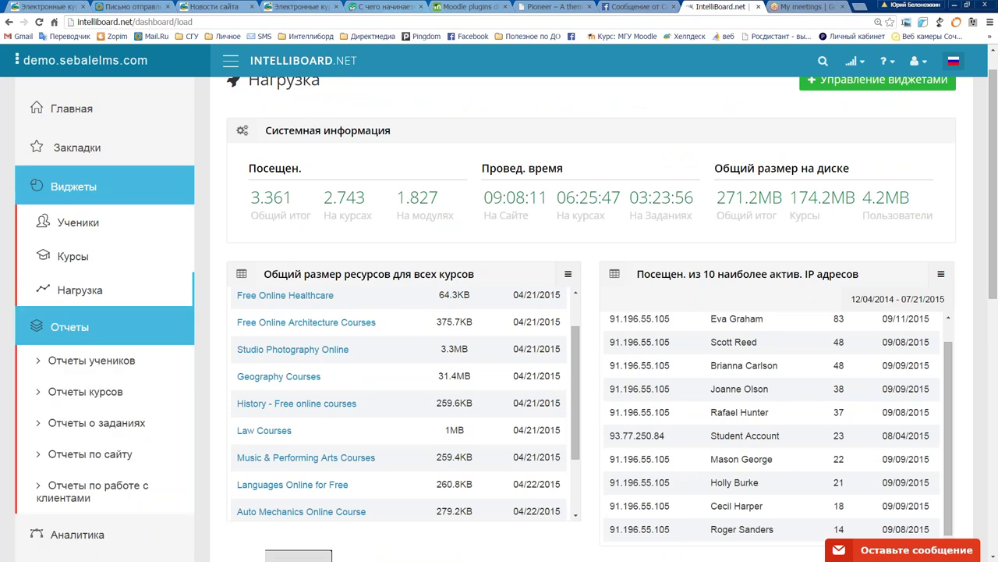
pyautogui.scroll(-1, 66, 316)
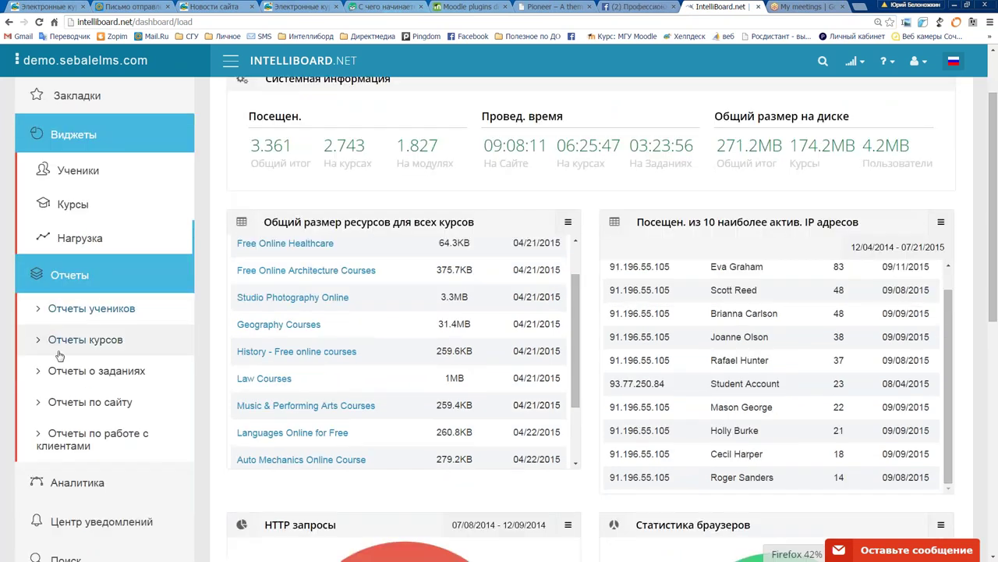
pyautogui.click(50, 311)
pyautogui.click(54, 310)
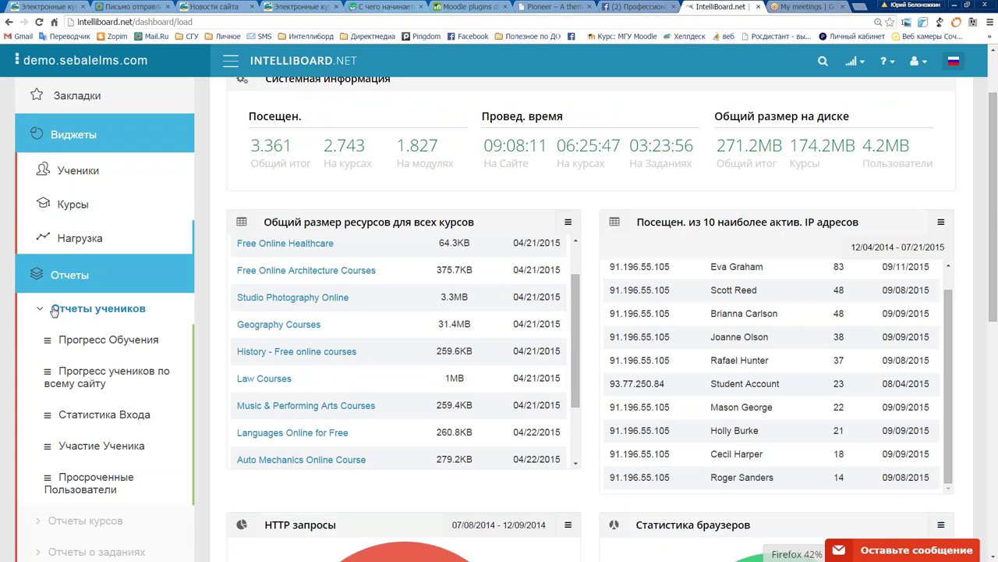
pyautogui.scroll(-1, 54, 312)
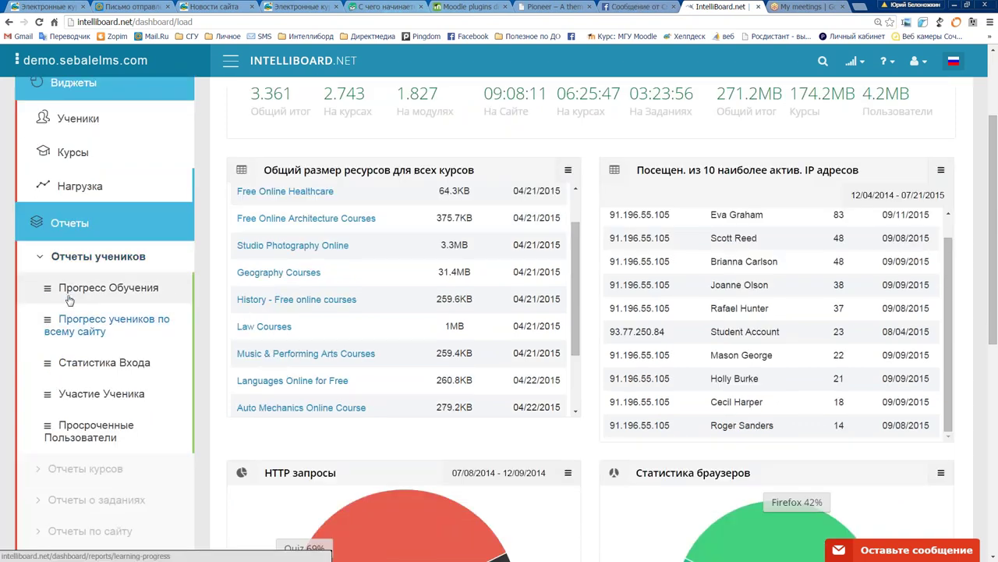
pyautogui.click(87, 291)
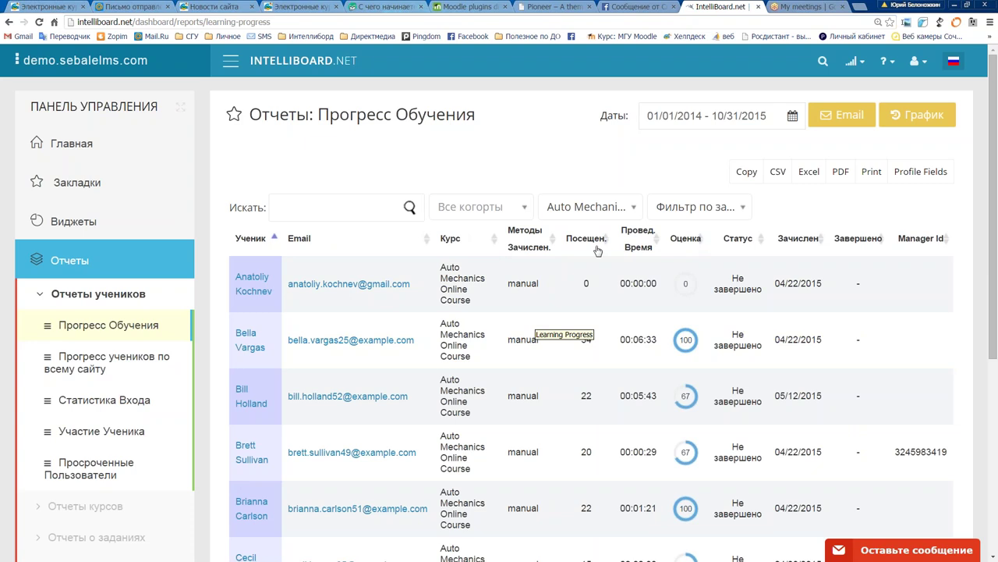
# Step: Sort the Прогресс Обучения report by Оценка in descending order
pyautogui.click(701, 243)
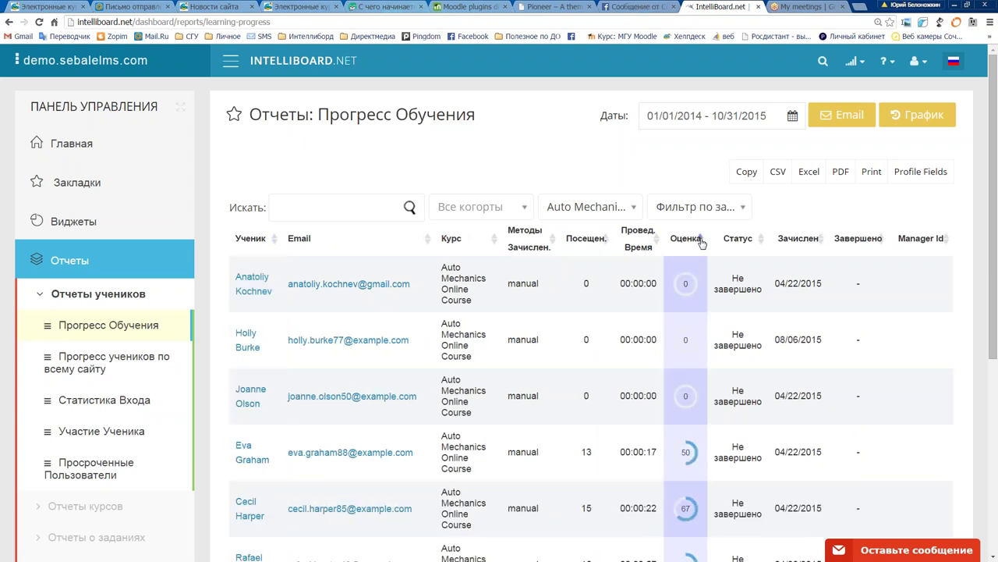
pyautogui.click(701, 242)
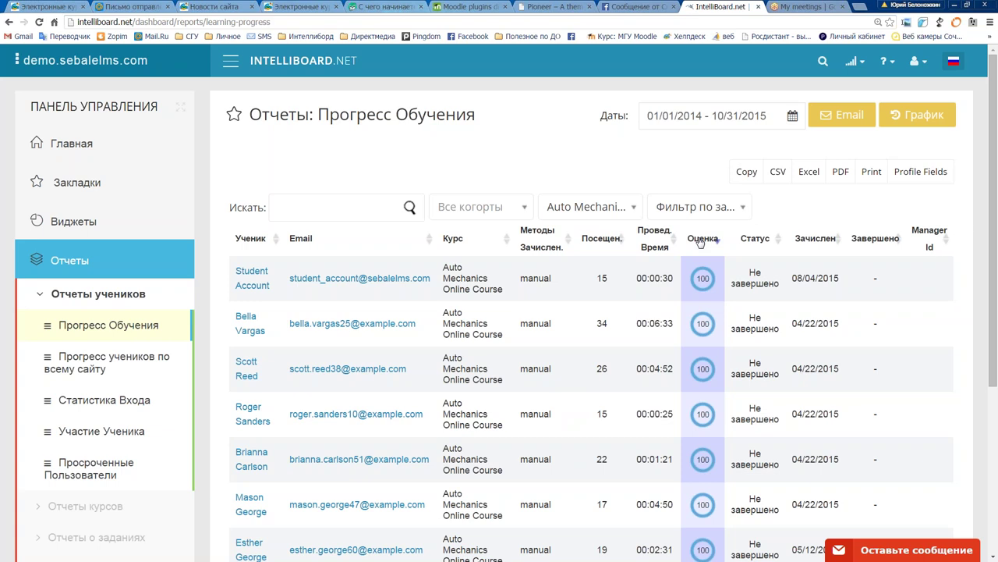
# Step: Select and clear all courses in the course filter, look at the cohort choices, and apply the filter with only Auto Mechanics Online Course
pyautogui.click(632, 211)
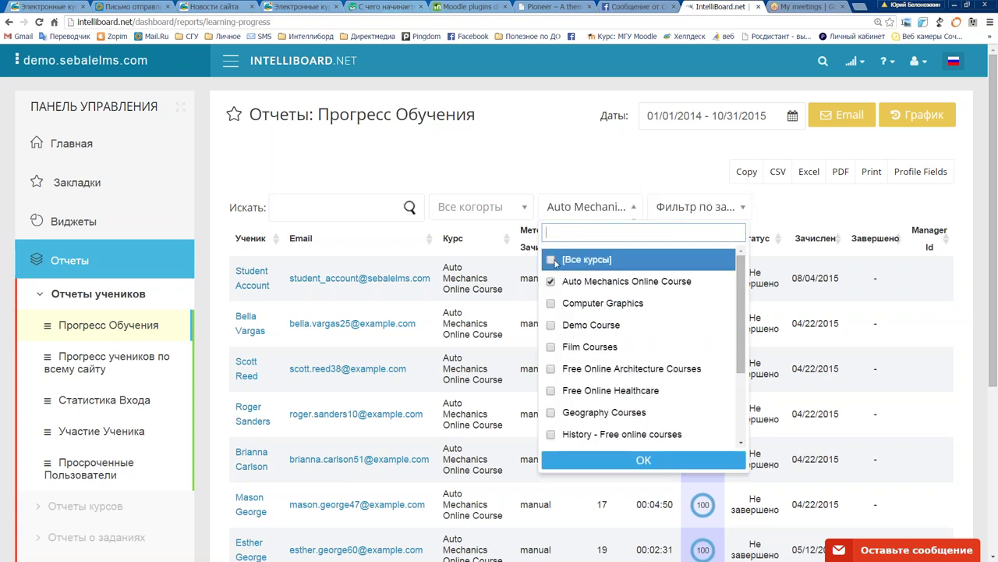
pyautogui.click(552, 260)
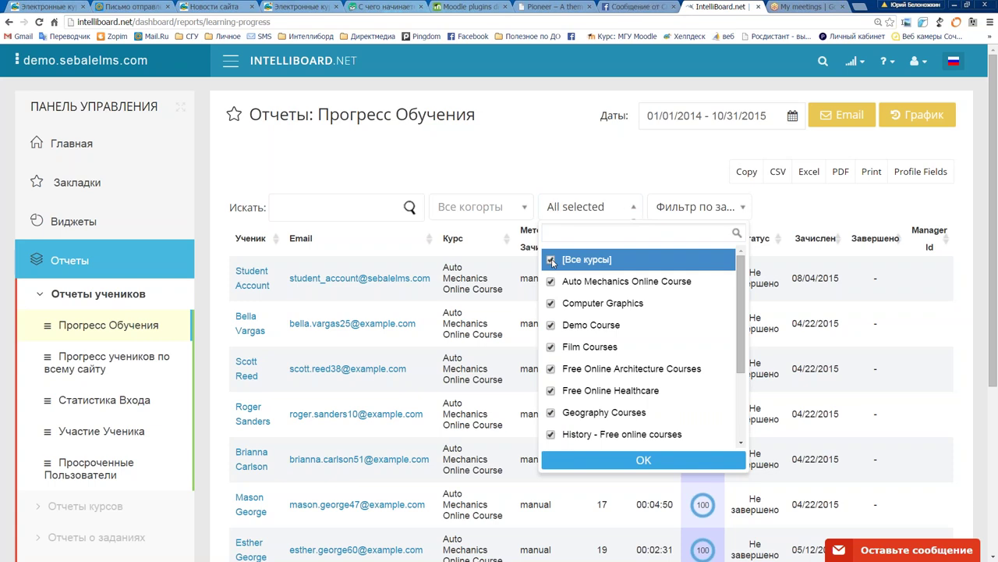
pyautogui.click(552, 260)
pyautogui.click(521, 212)
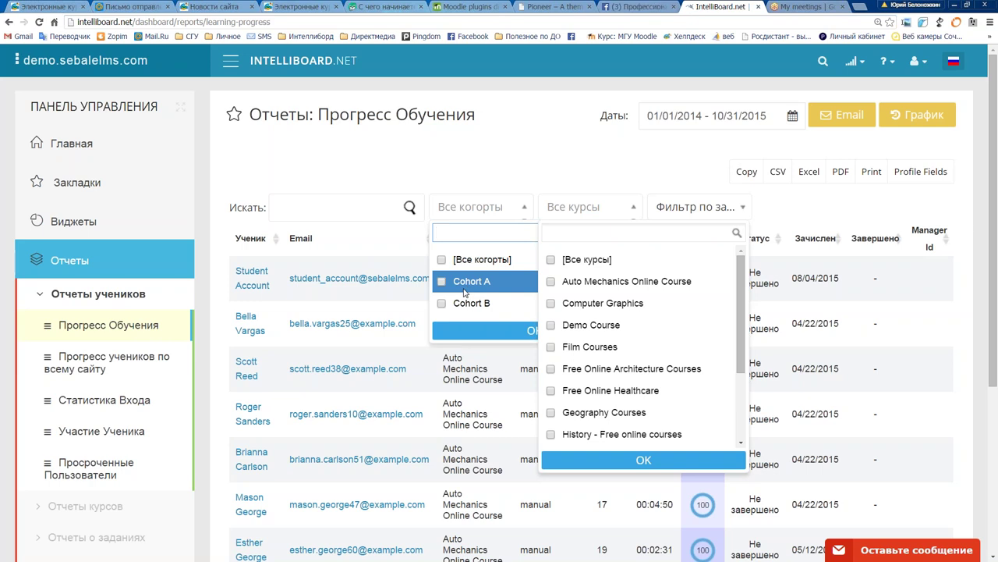
pyautogui.click(552, 281)
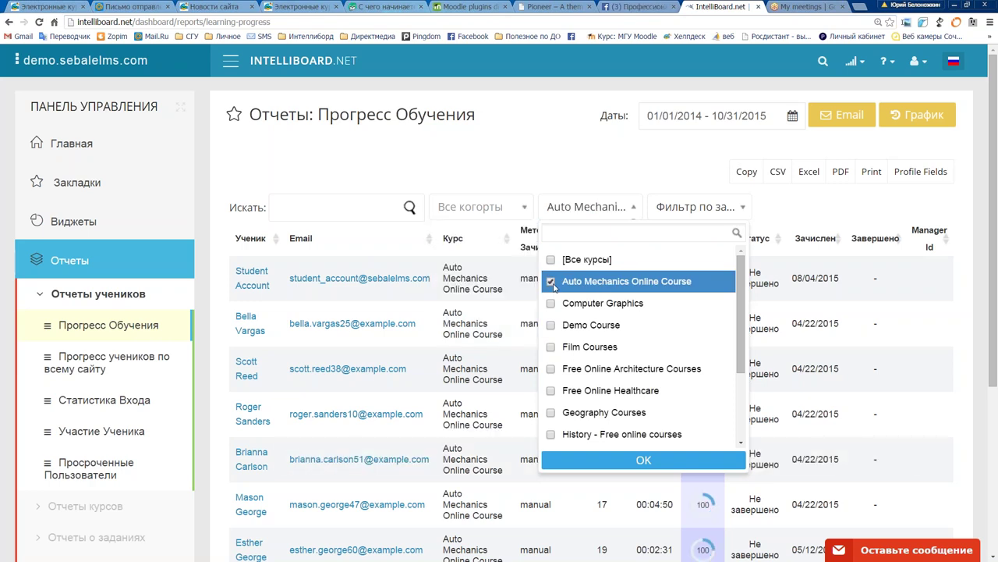
pyautogui.click(628, 461)
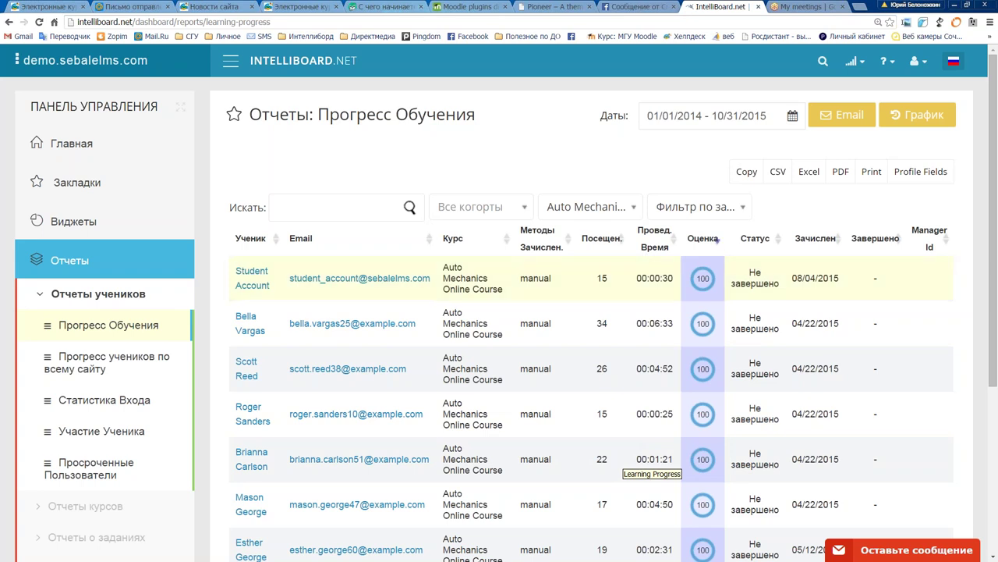
# Step: Examine the first learner's course, enrolment method, visits, status and enrolment date in the report, along with the cohort filter
pyautogui.tripleClick(445, 267)
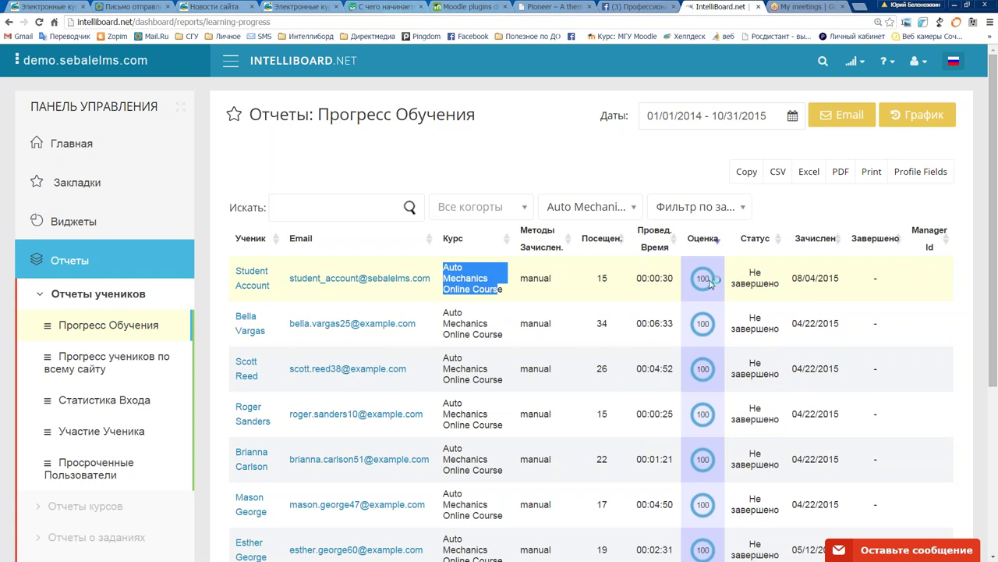
pyautogui.moveTo(520, 274); pyautogui.dragTo(554, 279)
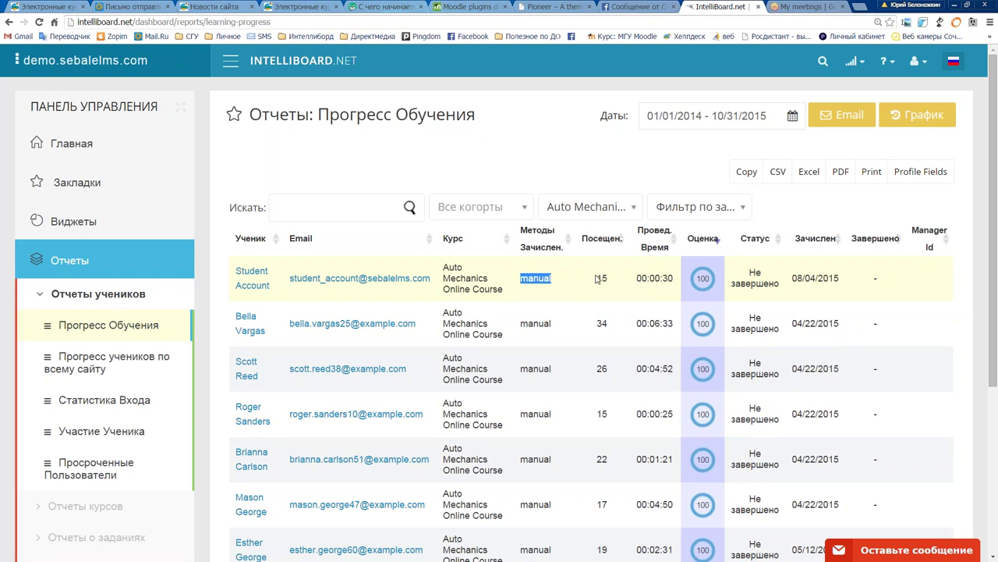
pyautogui.moveTo(597, 278); pyautogui.dragTo(607, 278)
pyautogui.moveTo(751, 270); pyautogui.dragTo(782, 282)
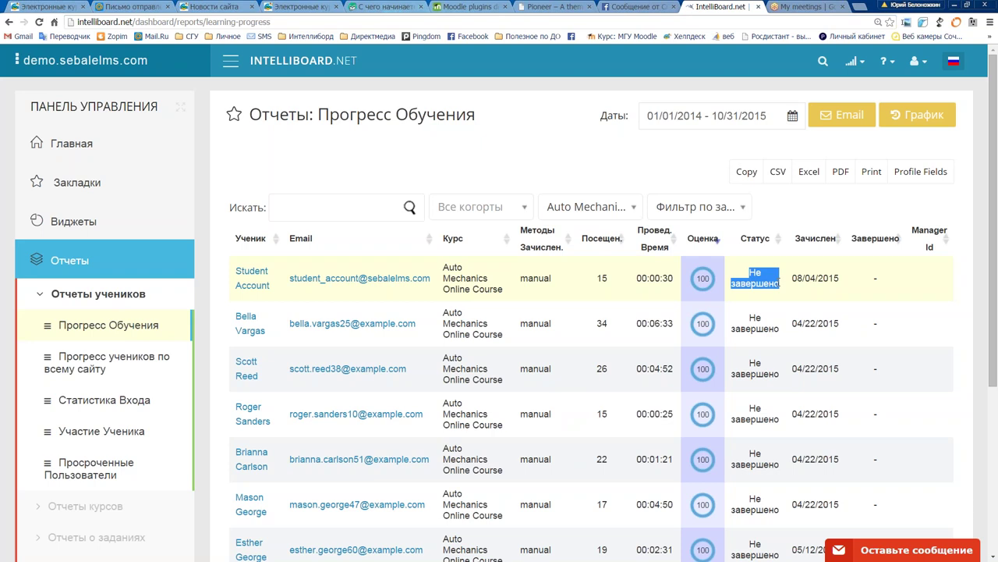
pyautogui.moveTo(792, 279); pyautogui.dragTo(841, 280)
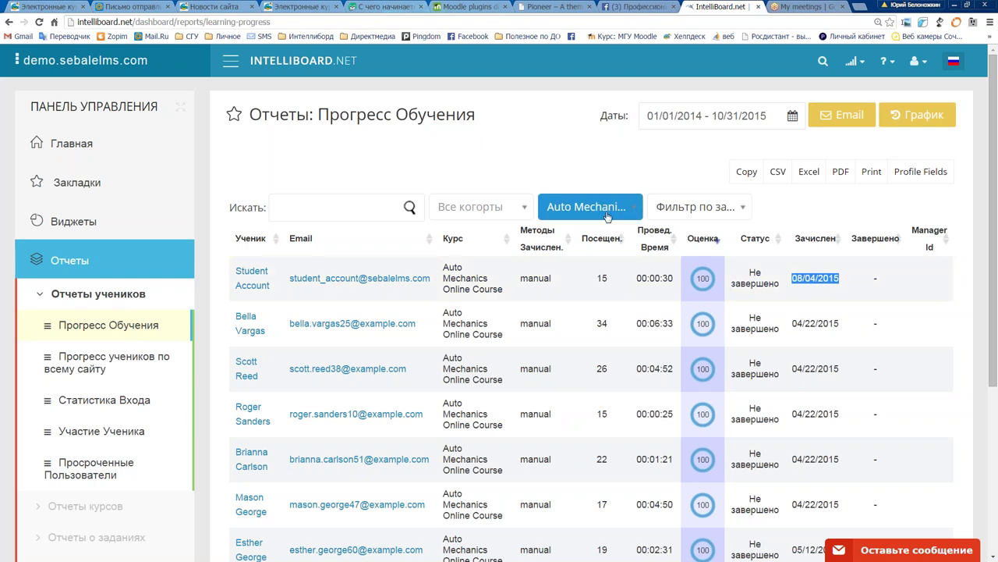
pyautogui.click(527, 212)
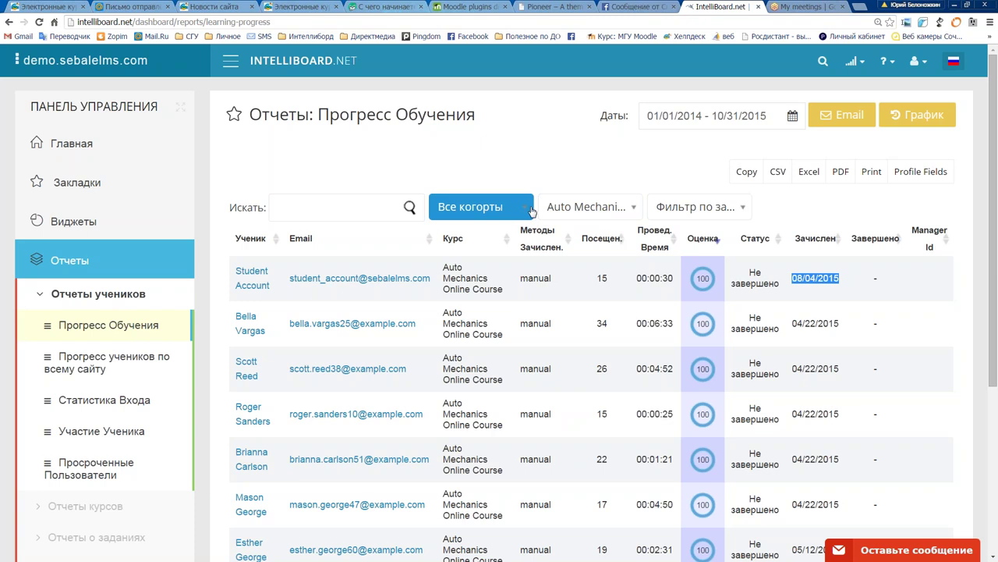
# Step: Sort the Прогресс Обучения report by Оценка in ascending order and examine the lowest-graded learners, including the first one's visits
pyautogui.click(713, 244)
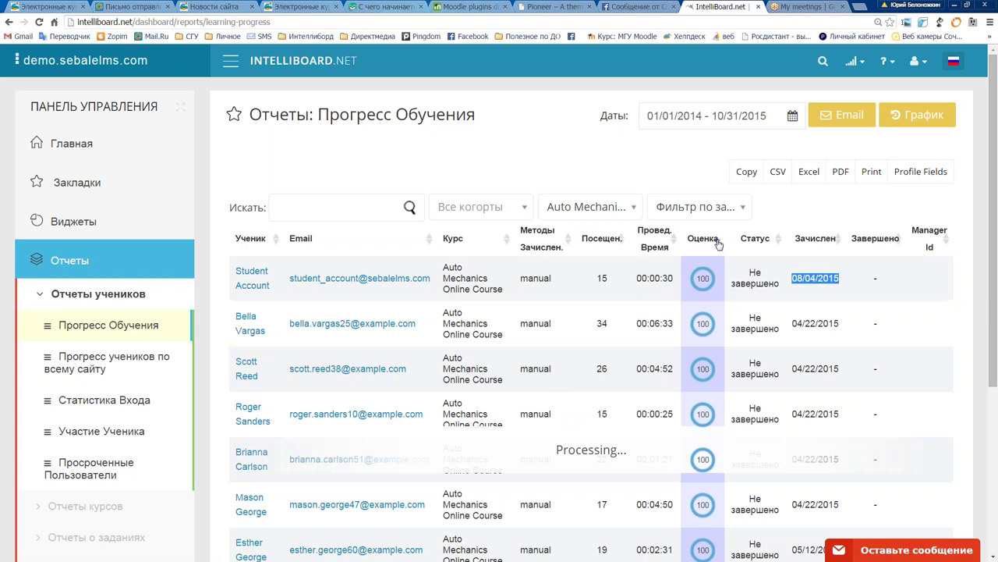
pyautogui.scroll(-3, 709, 311)
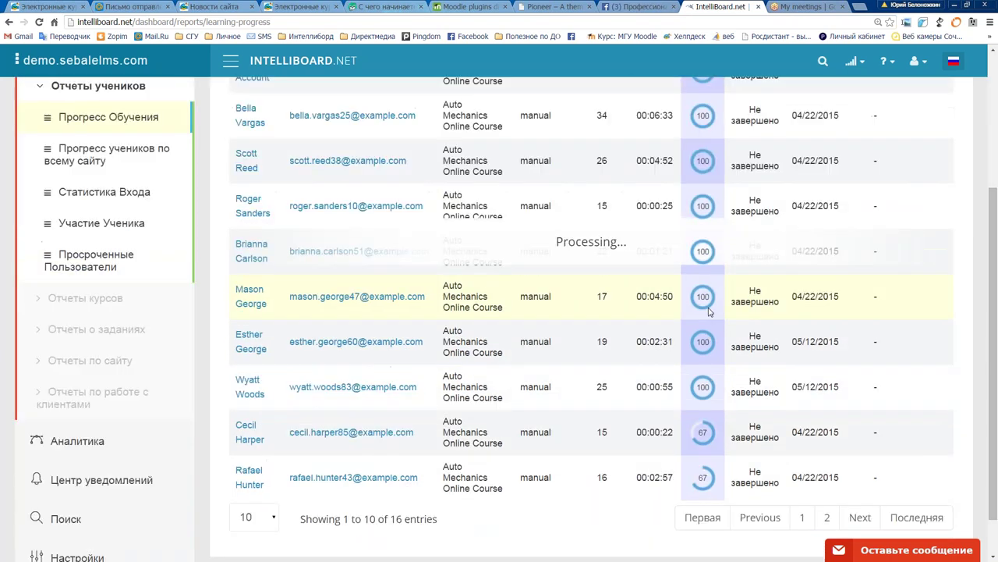
pyautogui.moveTo(589, 242); pyautogui.dragTo(678, 303)
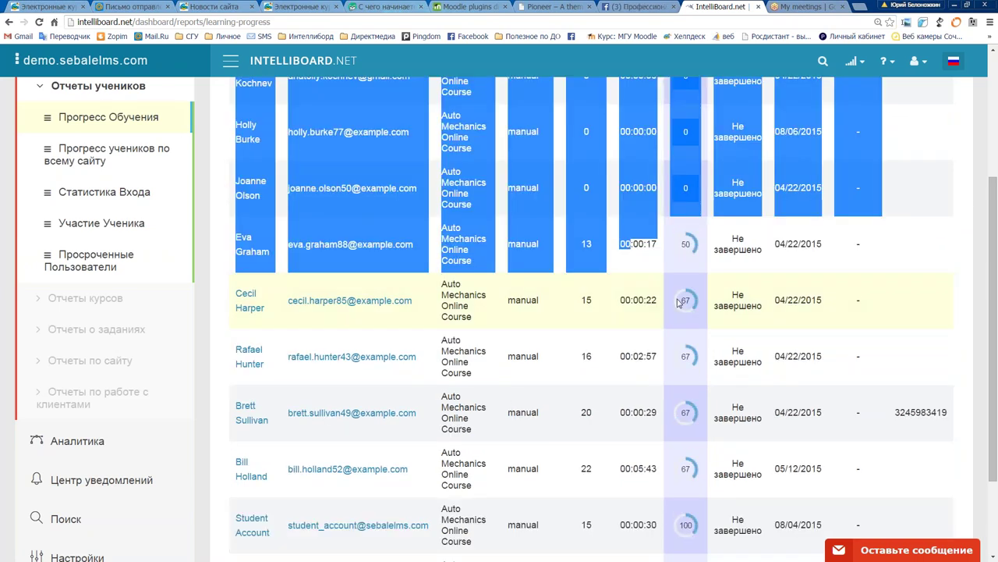
pyautogui.scroll(2, 678, 302)
pyautogui.click(981, 280)
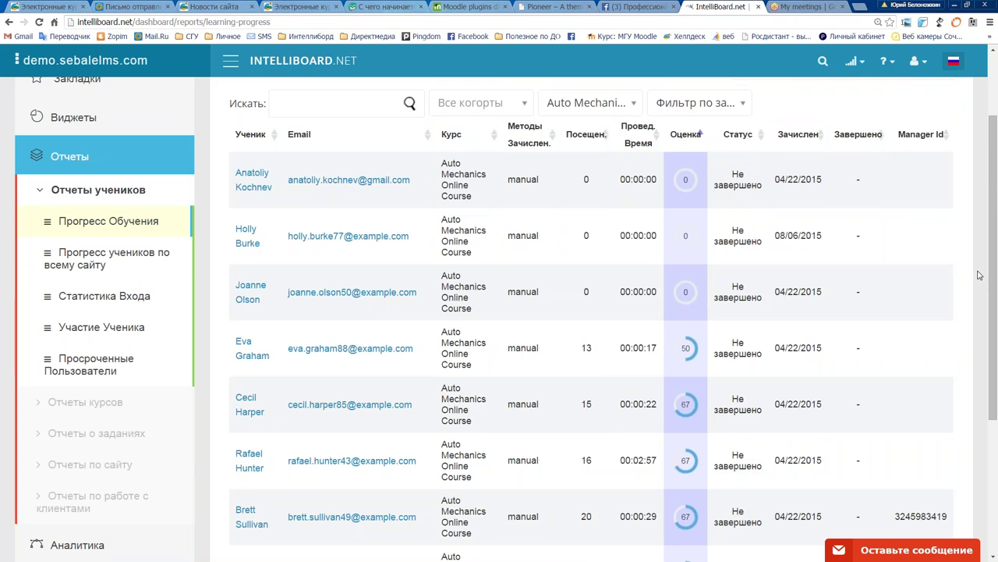
pyautogui.scroll(1, 980, 274)
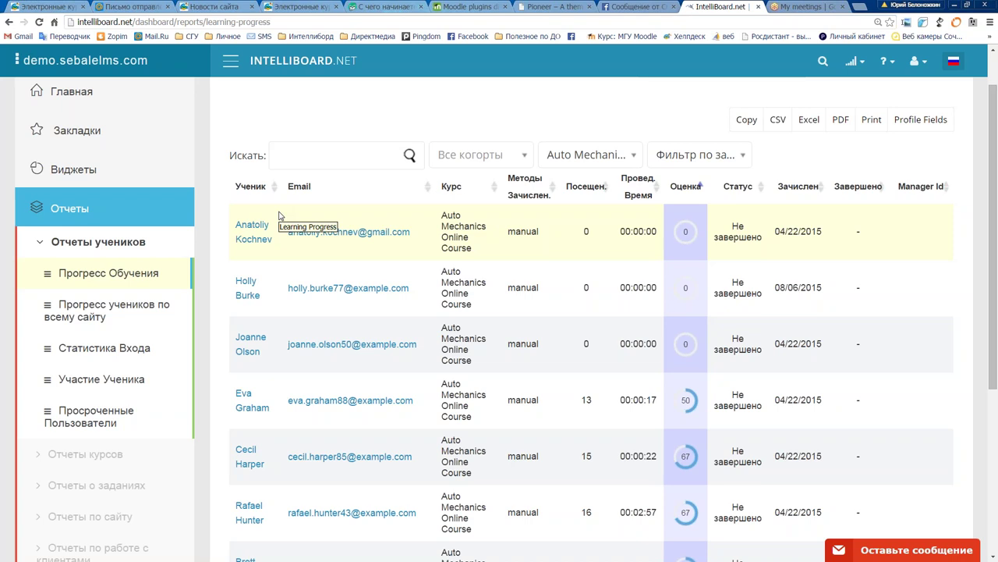
pyautogui.doubleClick(586, 232)
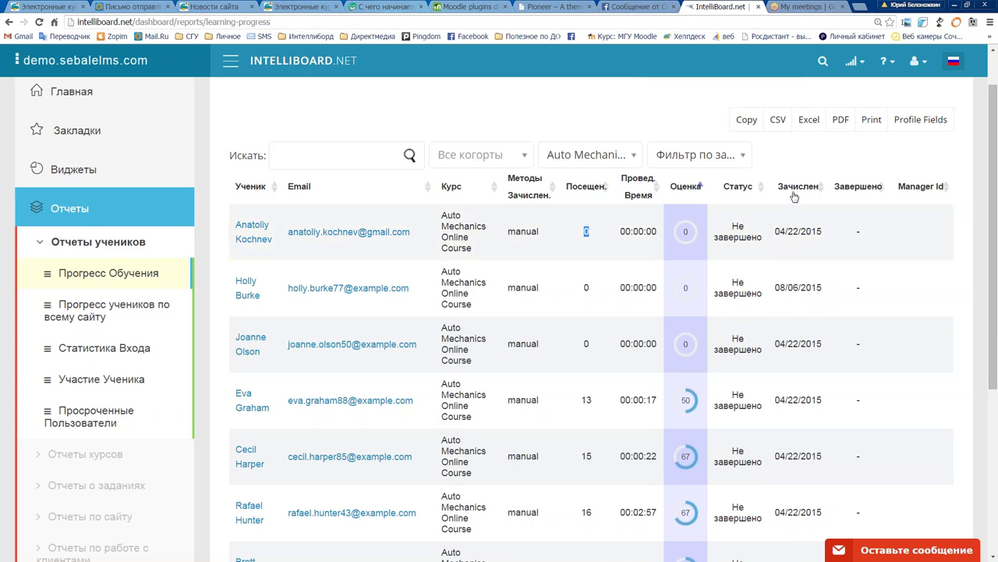
pyautogui.scroll(1, 844, 301)
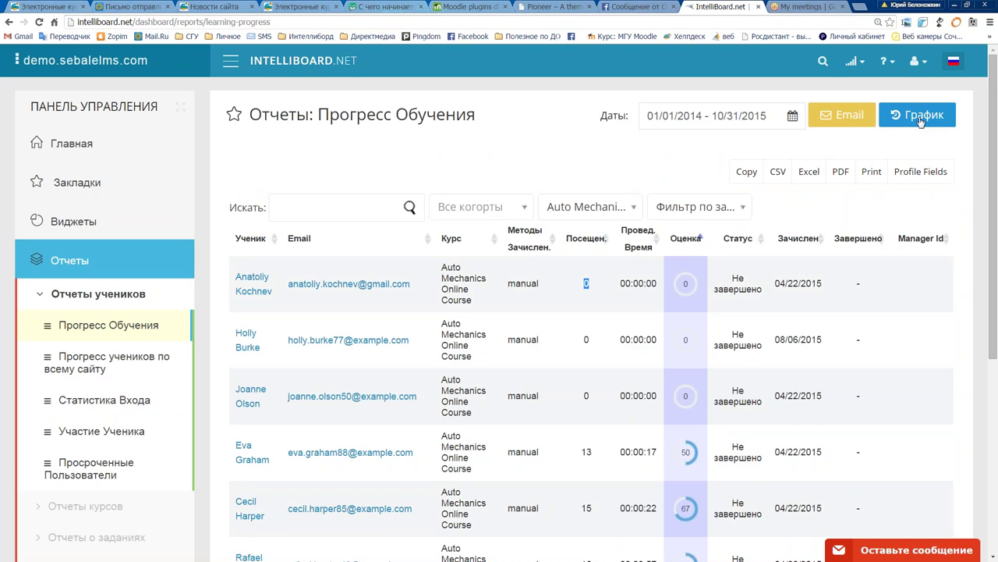
# Step: Show the date range calendar of the Прогресс Обучения report, close it without changes, and point out the report title
pyautogui.click(762, 117)
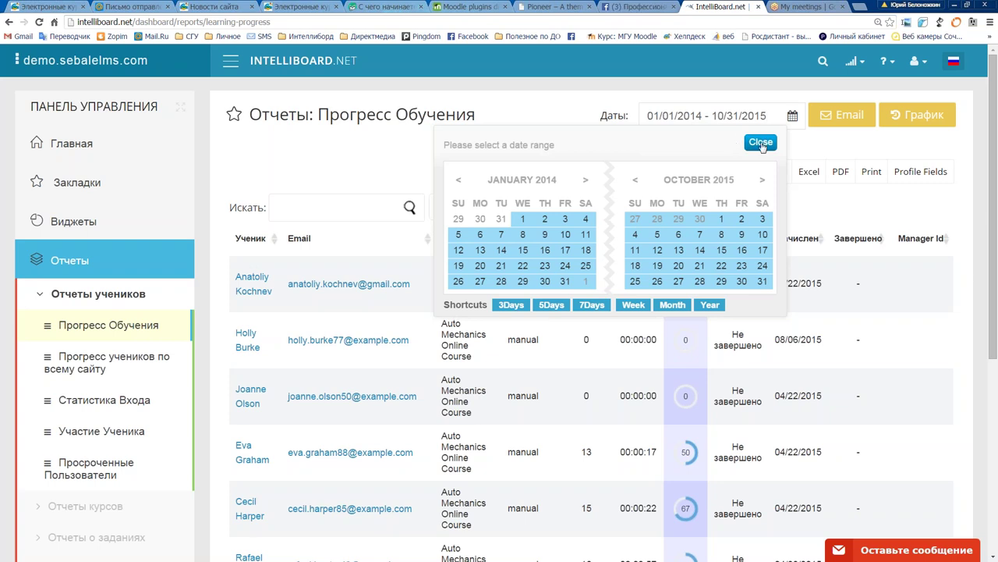
pyautogui.click(760, 143)
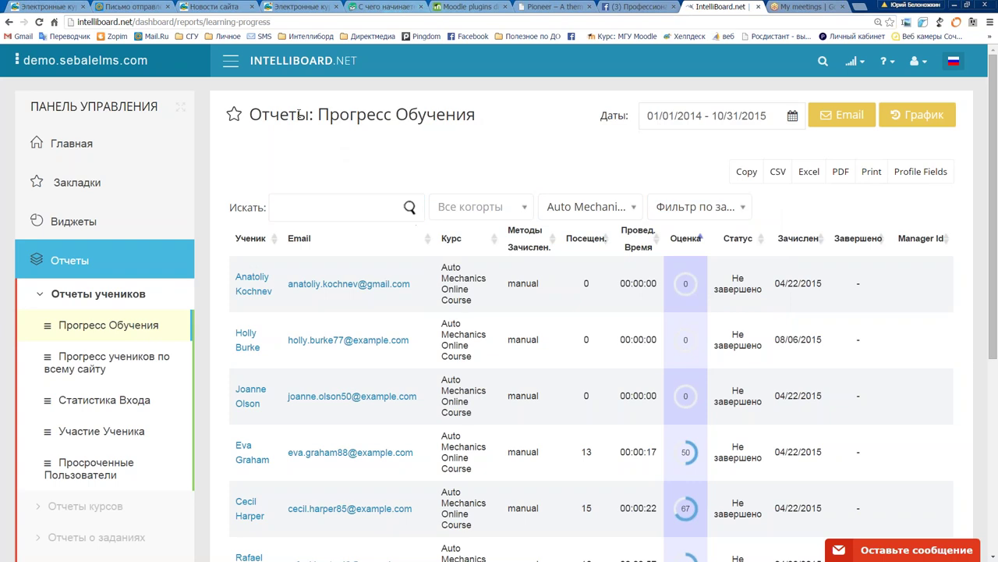
pyautogui.moveTo(298, 114); pyautogui.dragTo(349, 117)
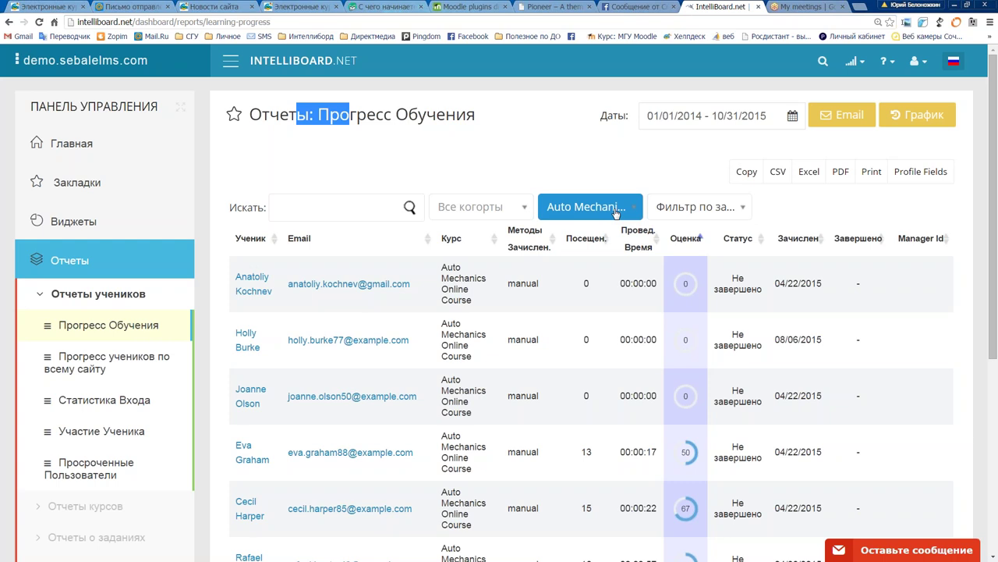
# Step: Open the Прогресс учеников по всему сайту report and sort it by Оценка in descending order
pyautogui.click(133, 356)
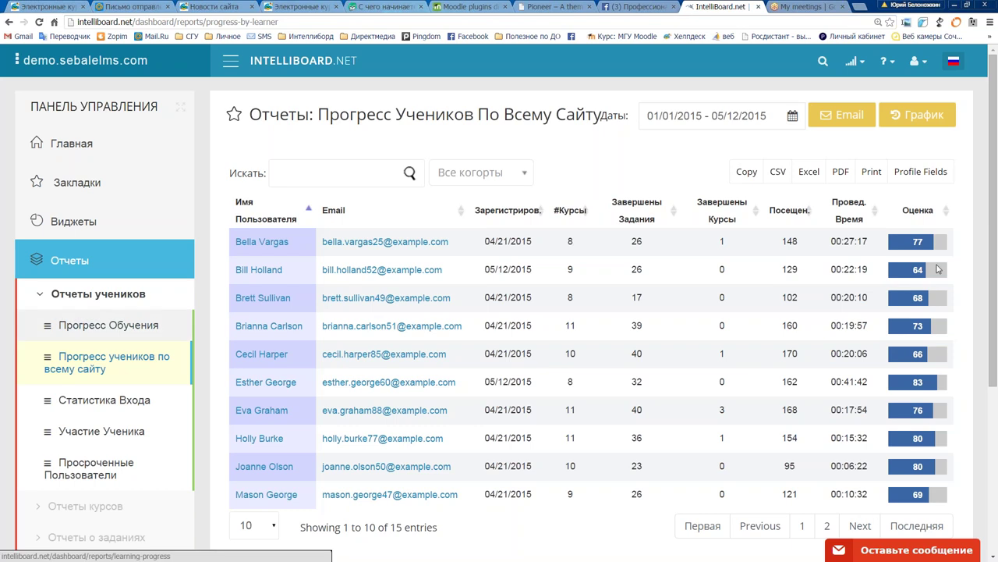
pyautogui.click(947, 216)
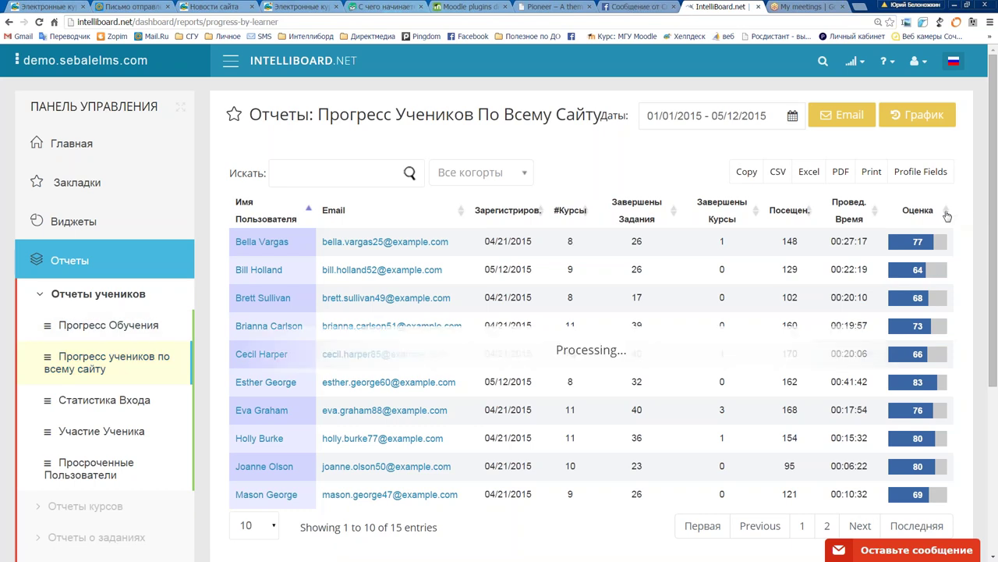
pyautogui.click(947, 216)
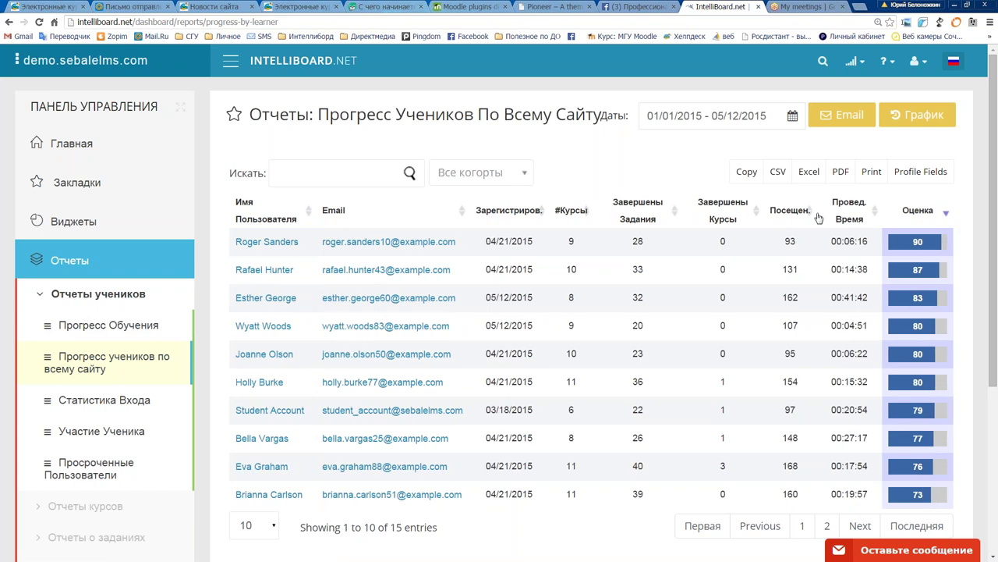
# Step: Examine the top-graded learner's course count, completed assignments, visits and time spent, and look at the report's cohort choices
pyautogui.doubleClick(574, 244)
pyautogui.click(572, 242)
pyautogui.doubleClick(576, 241)
pyautogui.doubleClick(637, 241)
pyautogui.click(789, 241)
pyautogui.moveTo(835, 241); pyautogui.dragTo(842, 241)
pyautogui.click(842, 242)
pyautogui.click(499, 173)
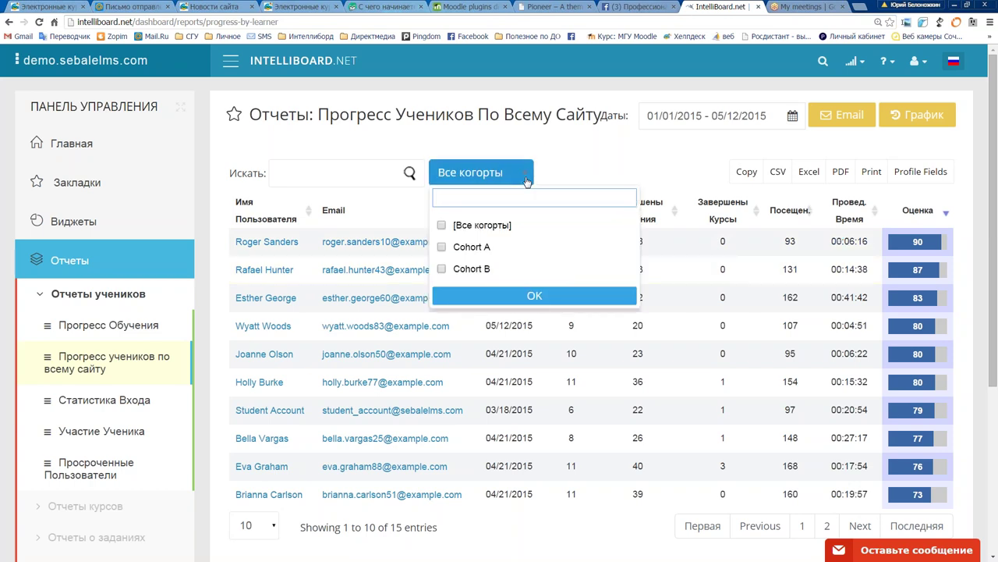
pyautogui.click(526, 181)
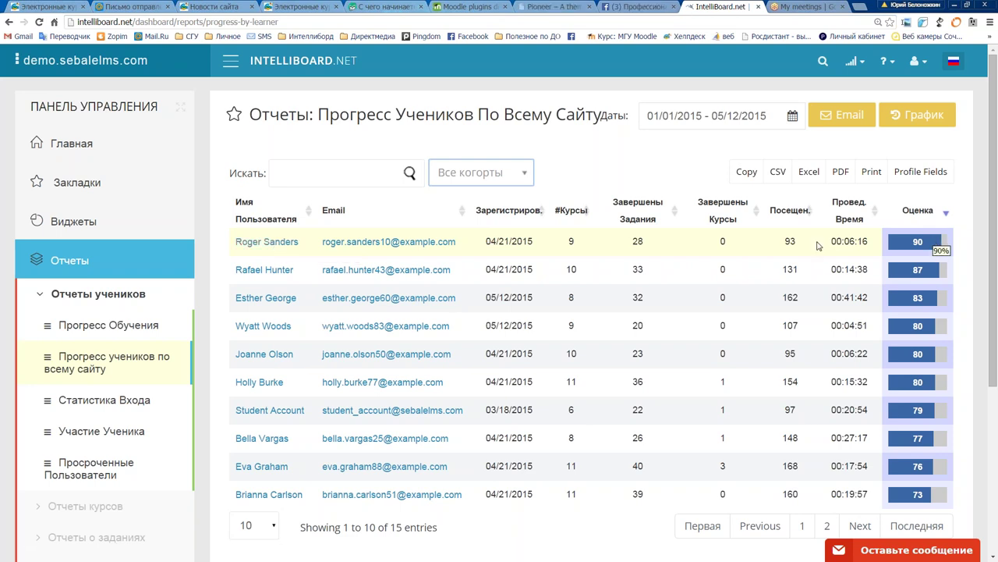
# Step: Open the top-graded learner's profile in a new browser tab and examine the course completion bars and the statistics below them
pyautogui.middleClick(291, 244)
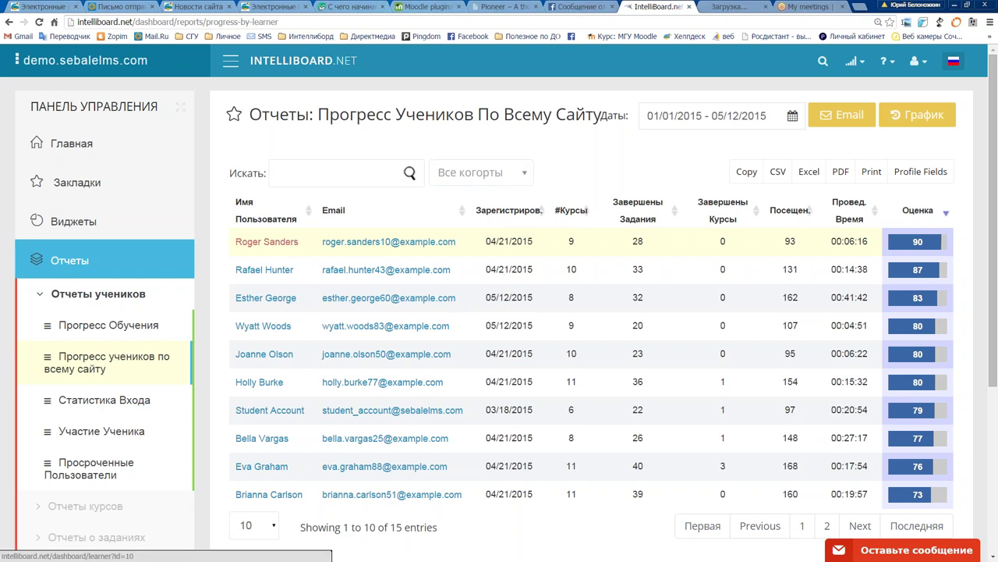
pyautogui.hotkey('ctrl', 'Tab')
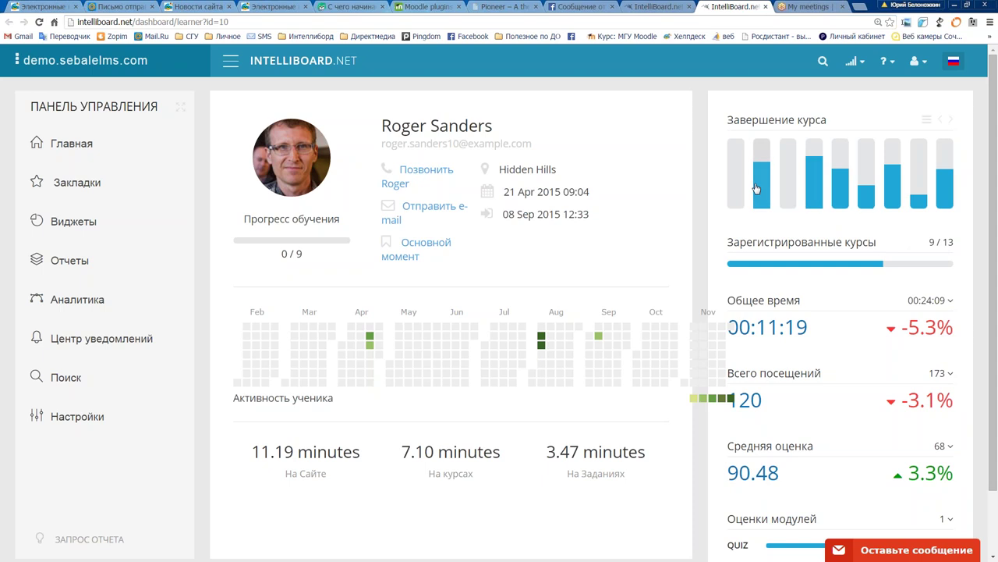
pyautogui.moveTo(735, 203)
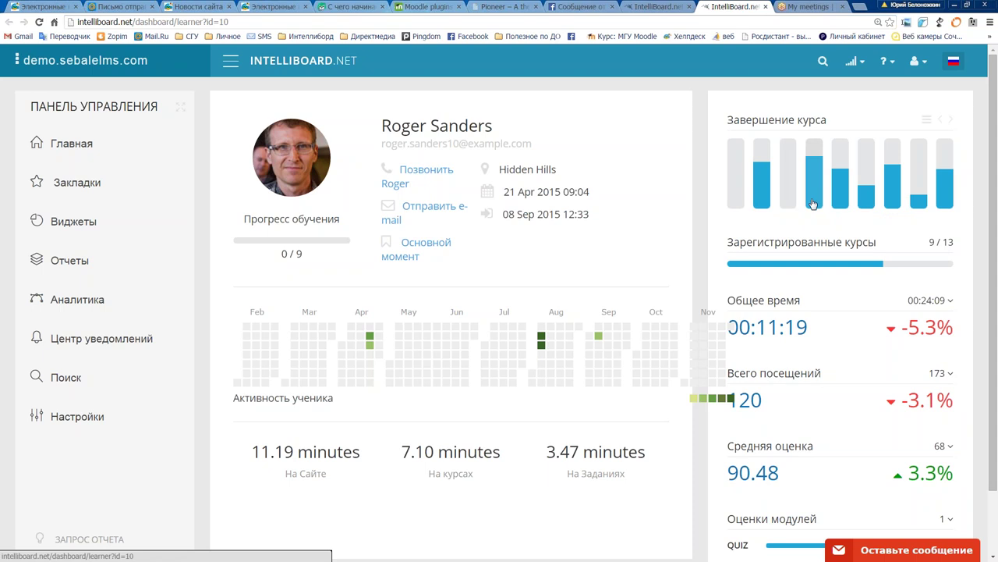
pyautogui.scroll(-1, 970, 294)
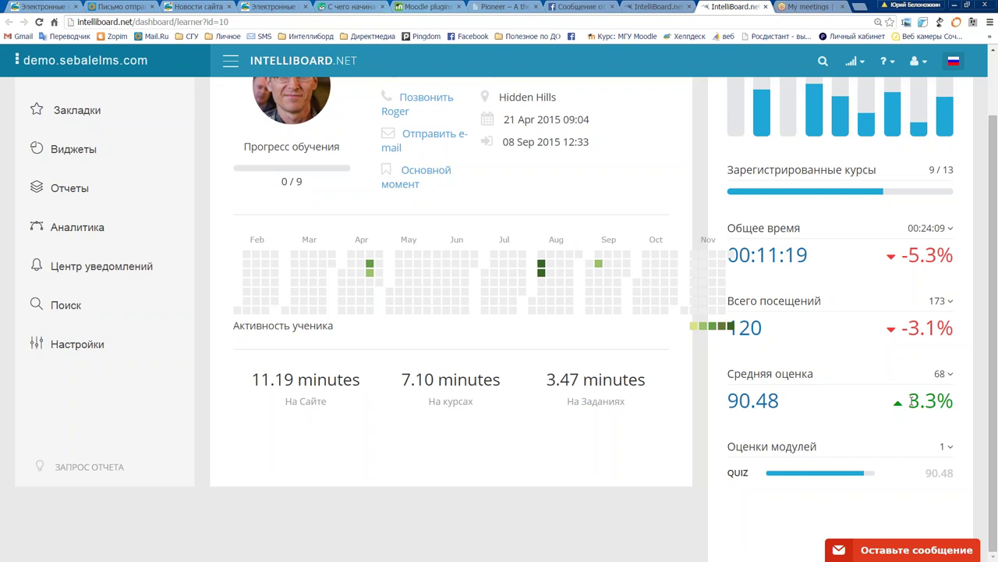
# Step: Inspect the highlighted April, August and September days in the learner's Активность ученика calendar
pyautogui.scroll(1, 499, 312)
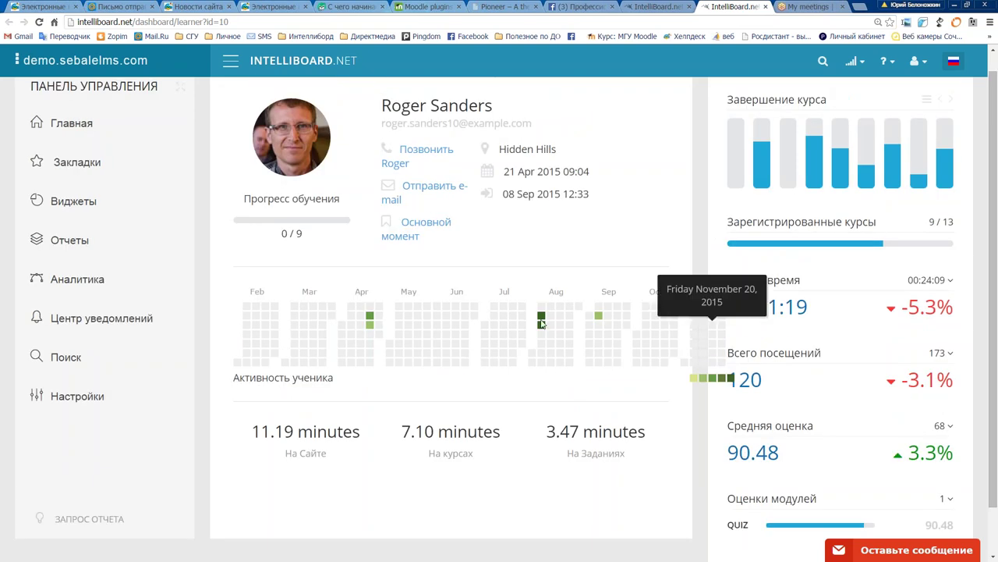
pyautogui.moveTo(372, 329)
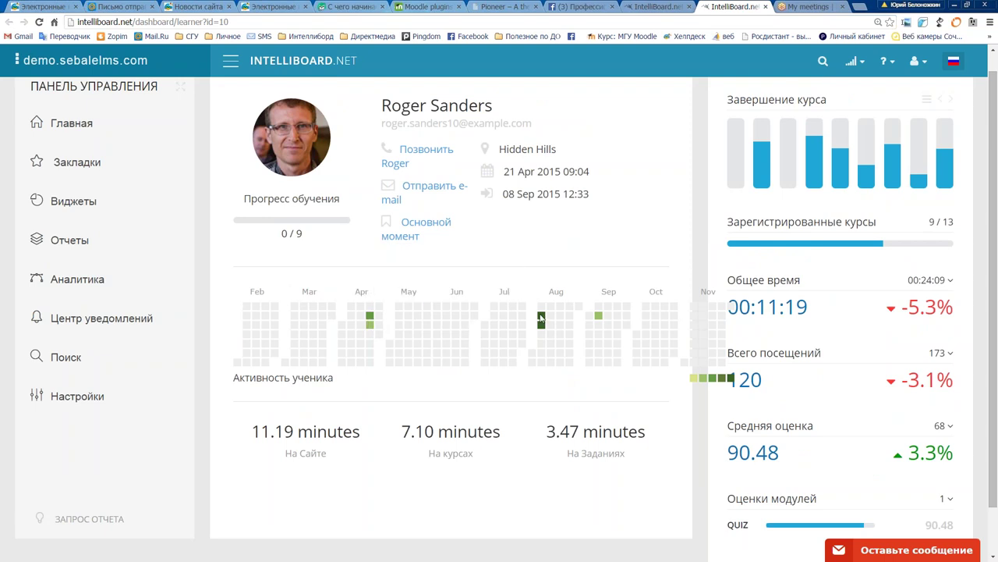
pyautogui.moveTo(541, 325)
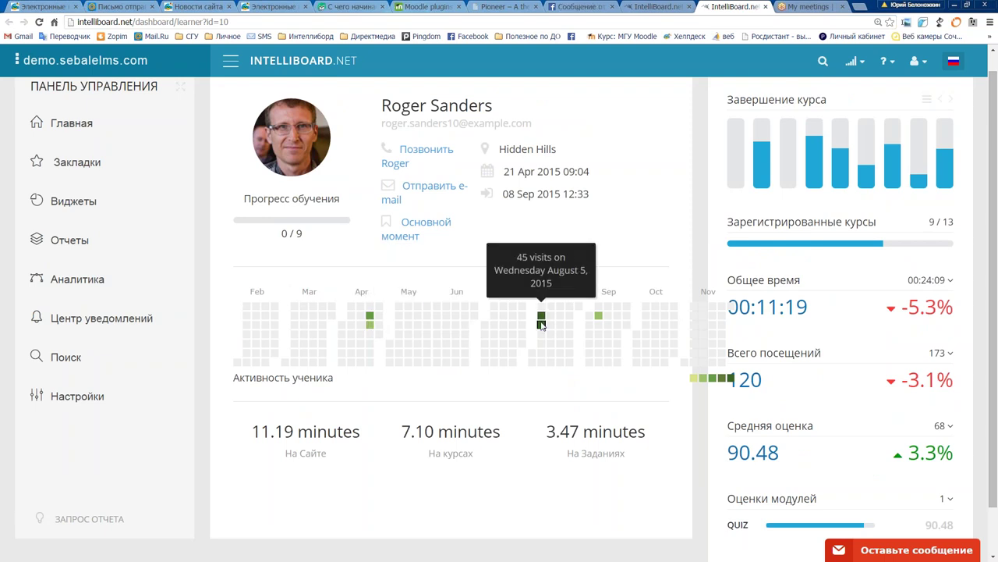
pyautogui.moveTo(599, 320)
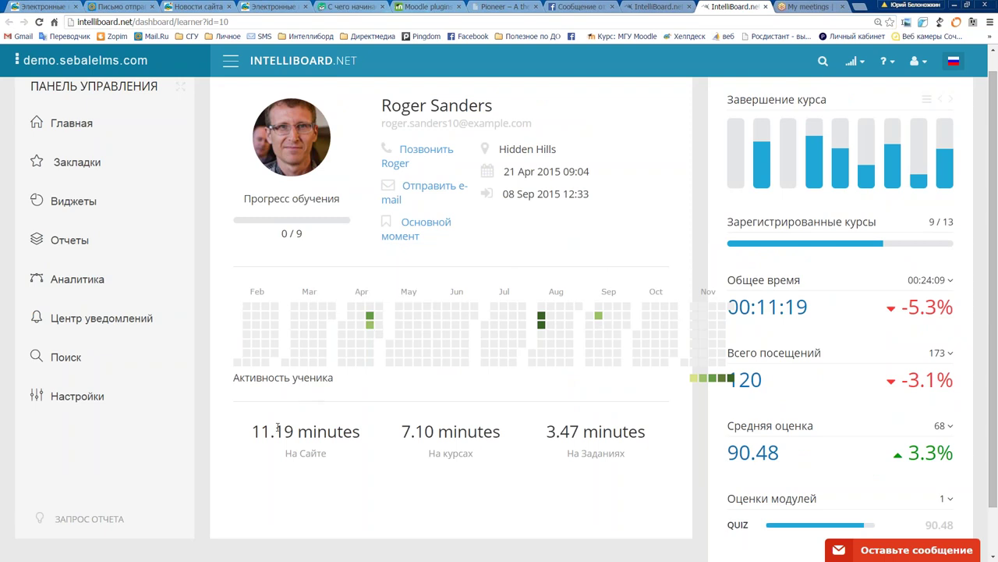
# Step: Point out the learner's time spent На Сайте, На курсах and На Заданиях
pyautogui.moveTo(255, 429); pyautogui.dragTo(355, 448)
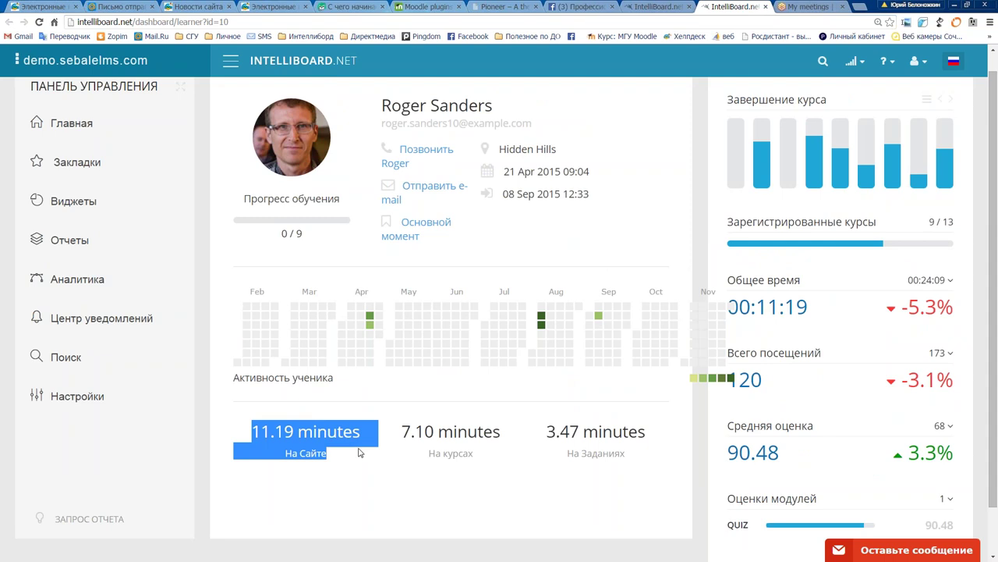
pyautogui.moveTo(403, 429); pyautogui.dragTo(463, 453)
pyautogui.click(521, 444)
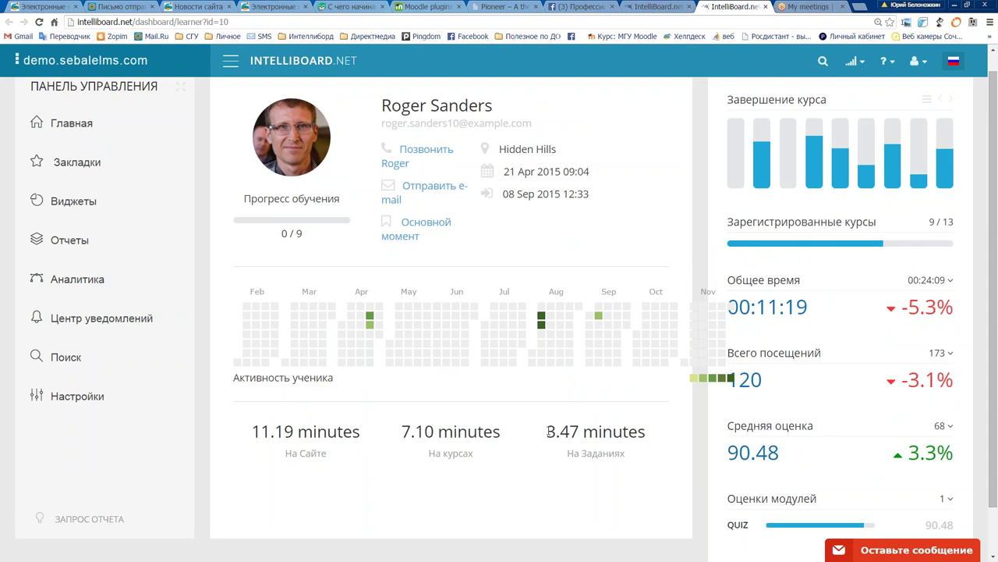
pyautogui.moveTo(548, 429); pyautogui.dragTo(626, 454)
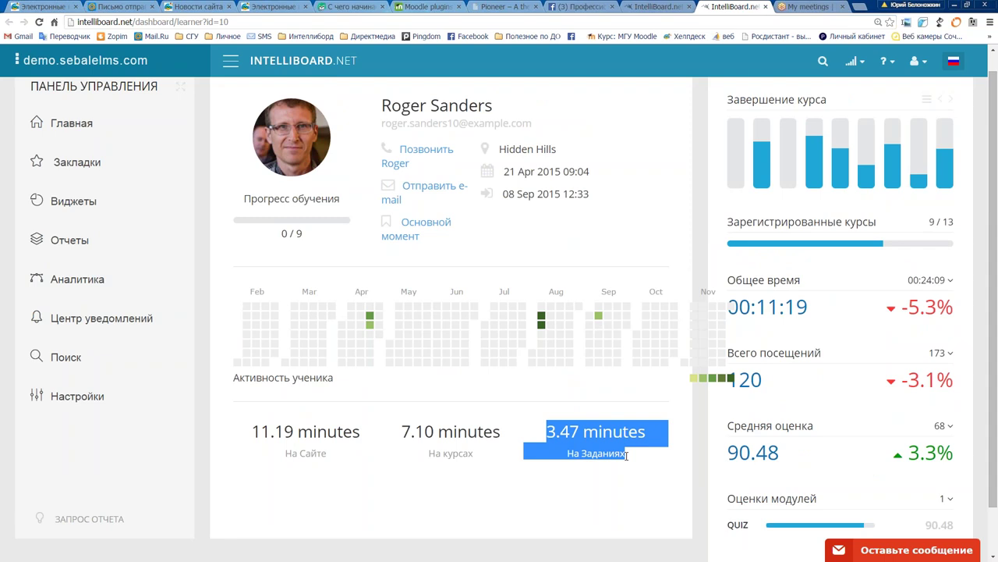
pyautogui.click(627, 455)
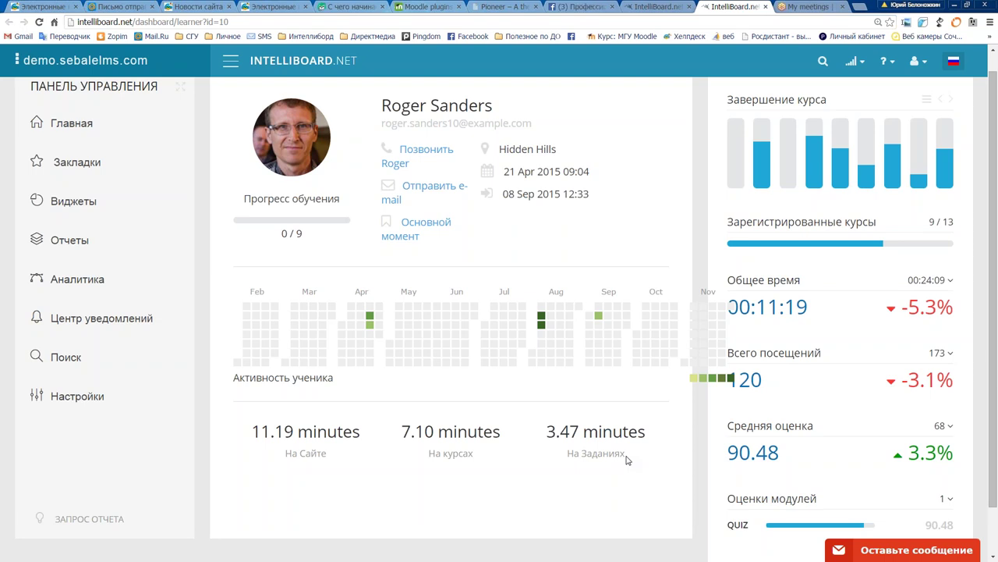
# Step: Switch between the site-wide progress report and the learner's profile, finishing on the report
pyautogui.click(661, 7)
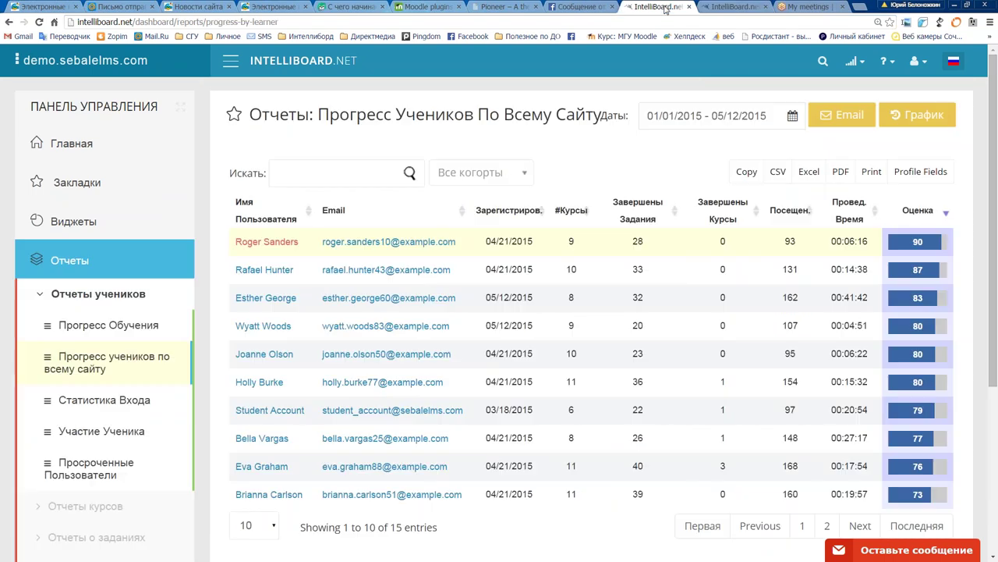
pyautogui.hotkey('ctrl', 'Tab')
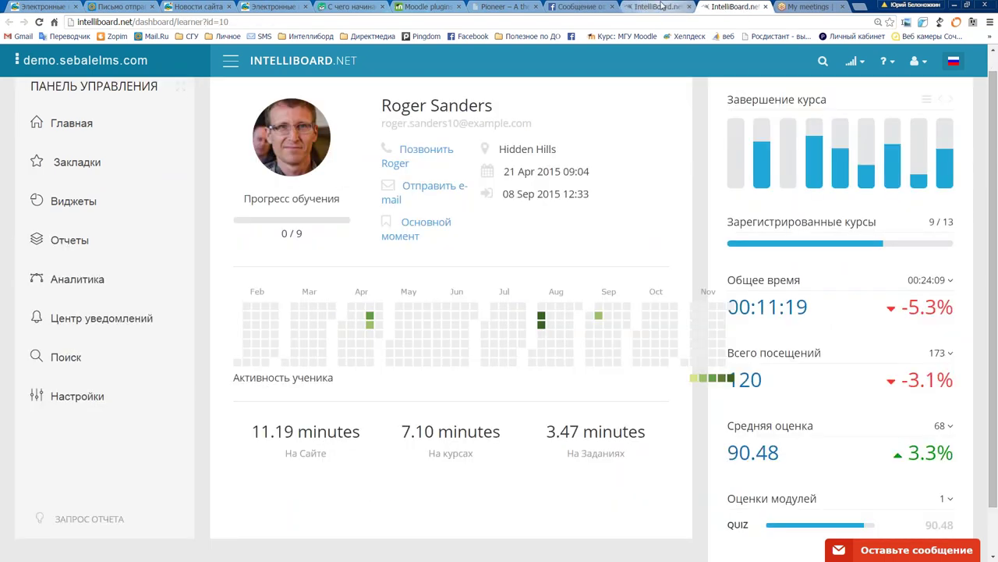
pyautogui.click(659, 7)
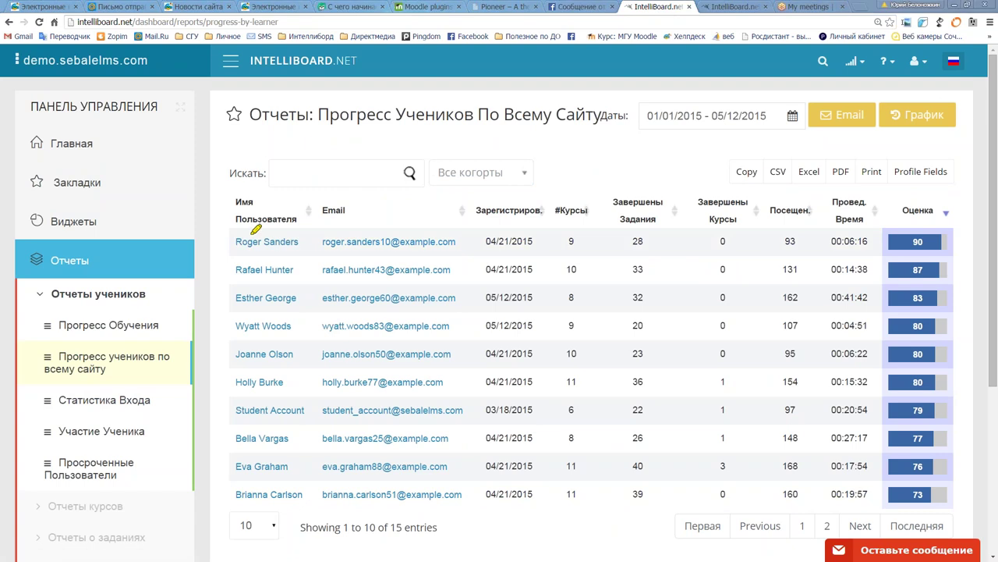
# Step: Mark the top learners in the report, switch to the learner's profile and circle its time, visits and average grade changes
pyautogui.moveTo(255, 228)
pyautogui.mouseDown()
pyautogui.moveTo(240, 279)
pyautogui.moveTo(296, 266)
pyautogui.moveTo(353, 225)
pyautogui.moveTo(553, 137)
pyautogui.moveTo(723, 10)
pyautogui.moveTo(645, 38)
pyautogui.moveTo(701, 26)
pyautogui.moveTo(716, 50)
pyautogui.mouseUp()
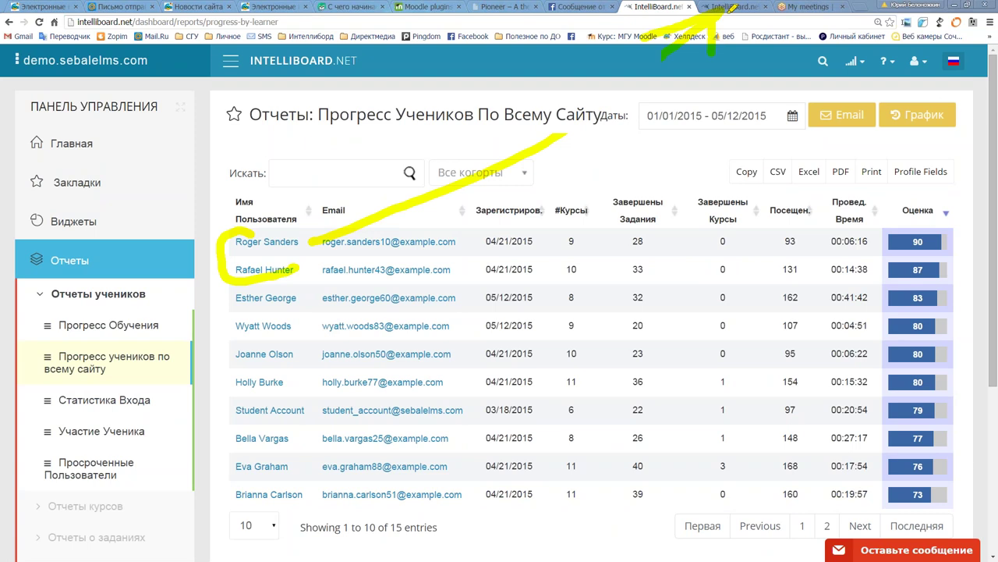
pyautogui.click(731, 7)
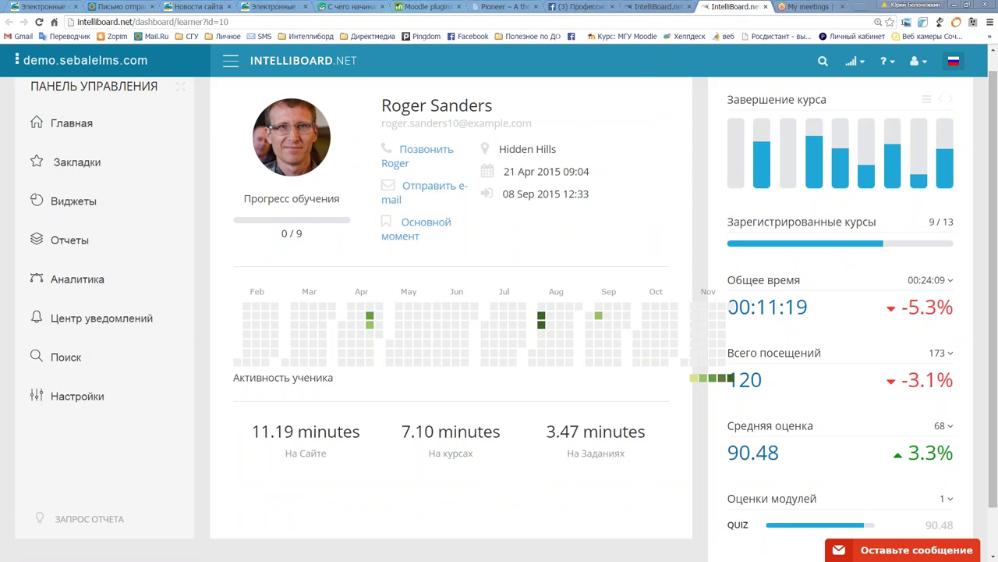
pyautogui.moveTo(917, 282)
pyautogui.mouseDown()
pyautogui.moveTo(873, 340)
pyautogui.moveTo(867, 477)
pyautogui.moveTo(971, 471)
pyautogui.moveTo(933, 280)
pyautogui.mouseUp()
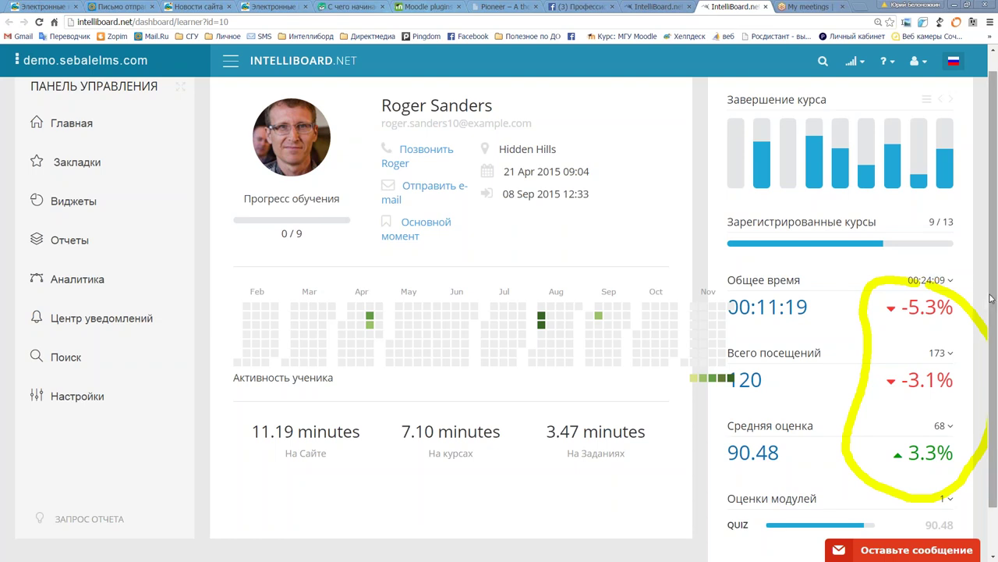
pyautogui.press('Escape')
pyautogui.scroll(-1, 831, 199)
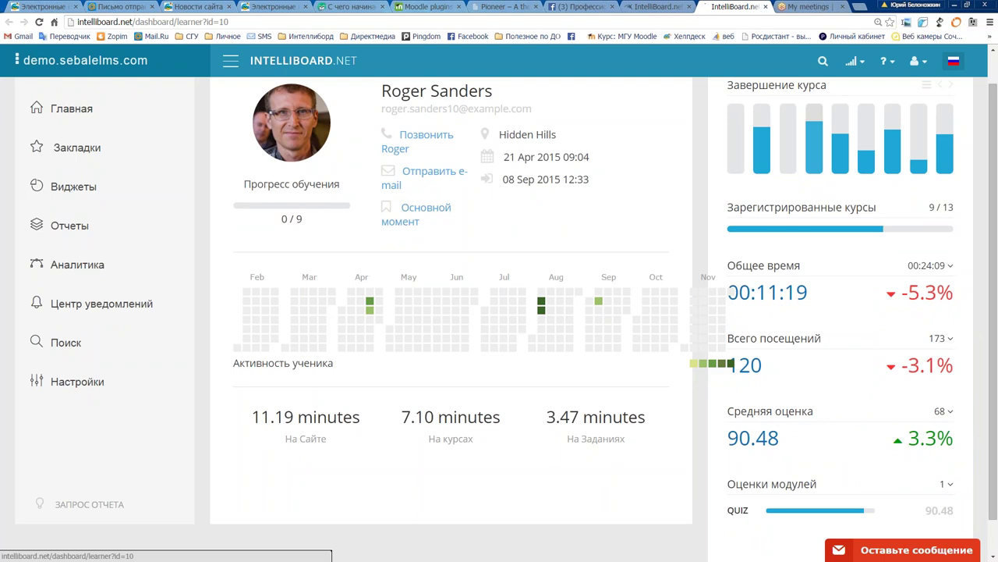
# Step: Check the Завершение курса bars in the learner's profile and reload the page
pyautogui.click(815, 170)
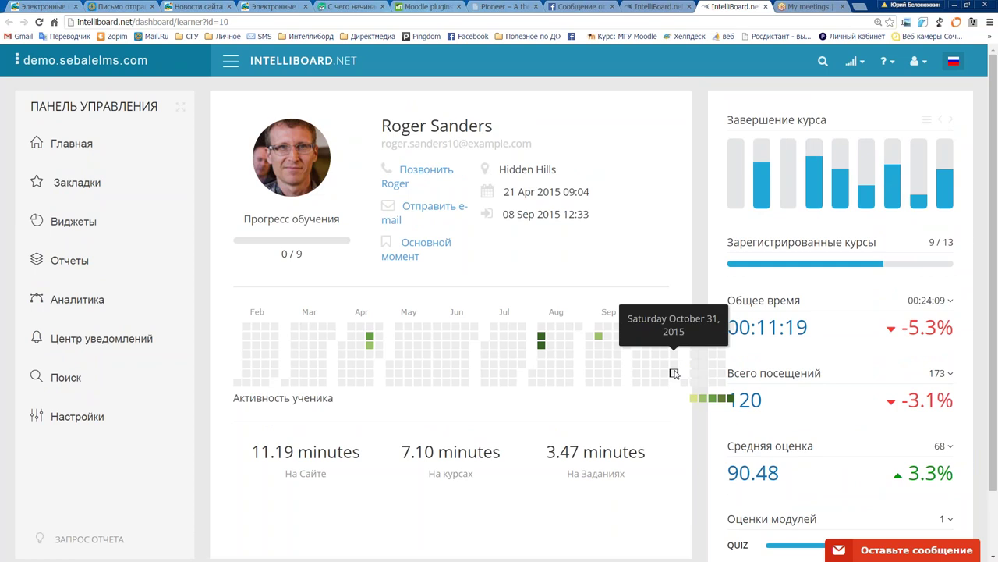
pyautogui.scroll(-1, 674, 374)
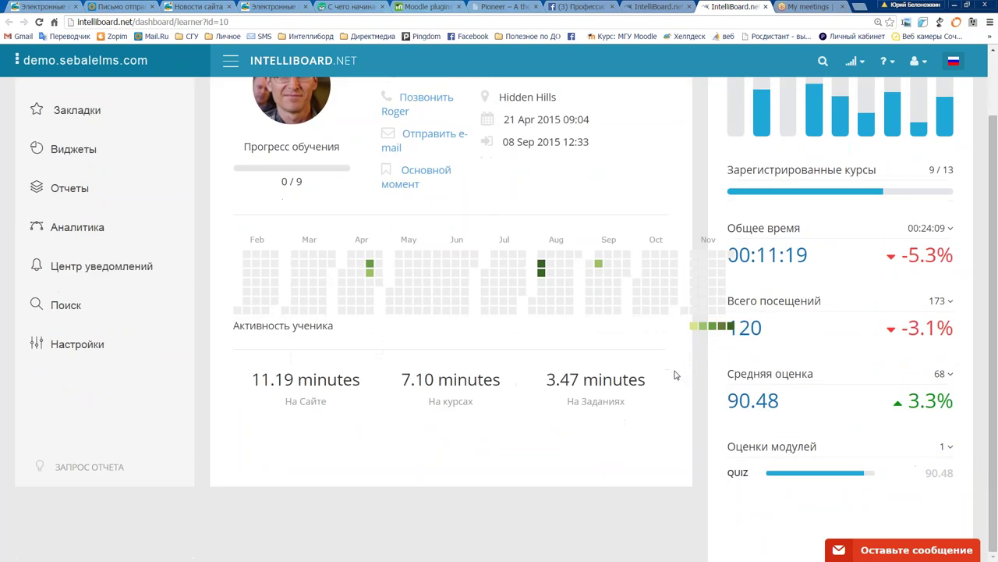
pyautogui.scroll(1, 674, 374)
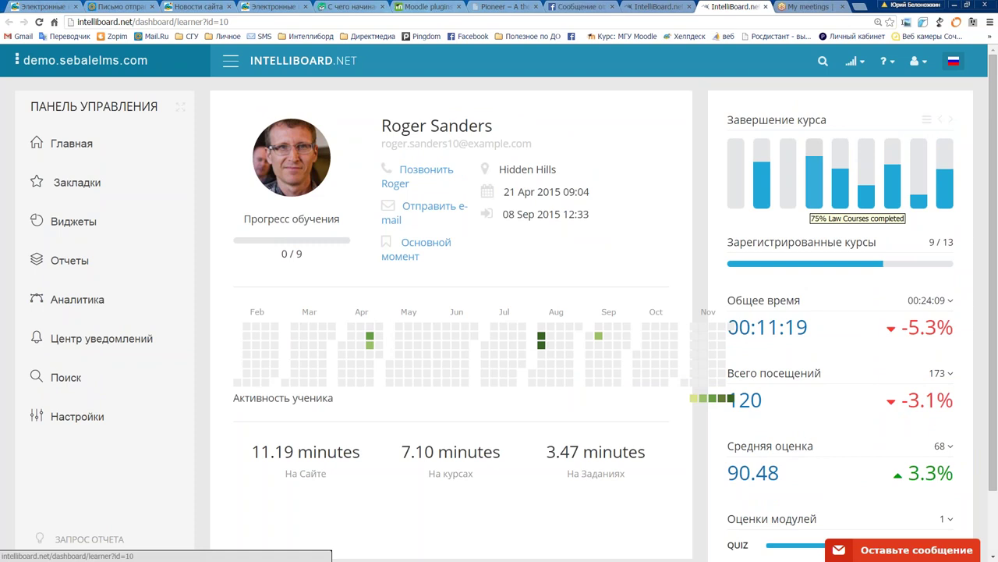
pyautogui.press('F5')
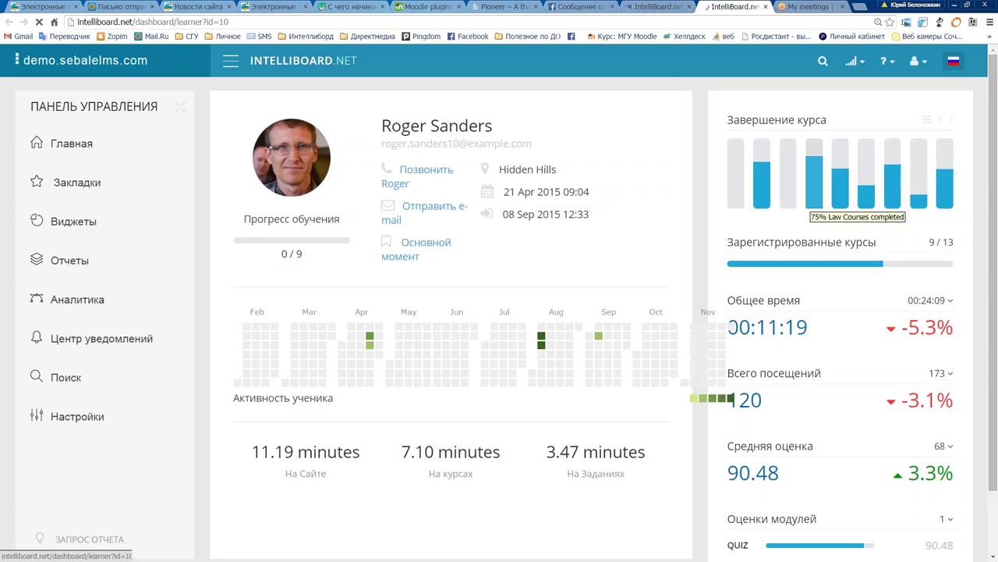
pyautogui.scroll(-1, 500, 312)
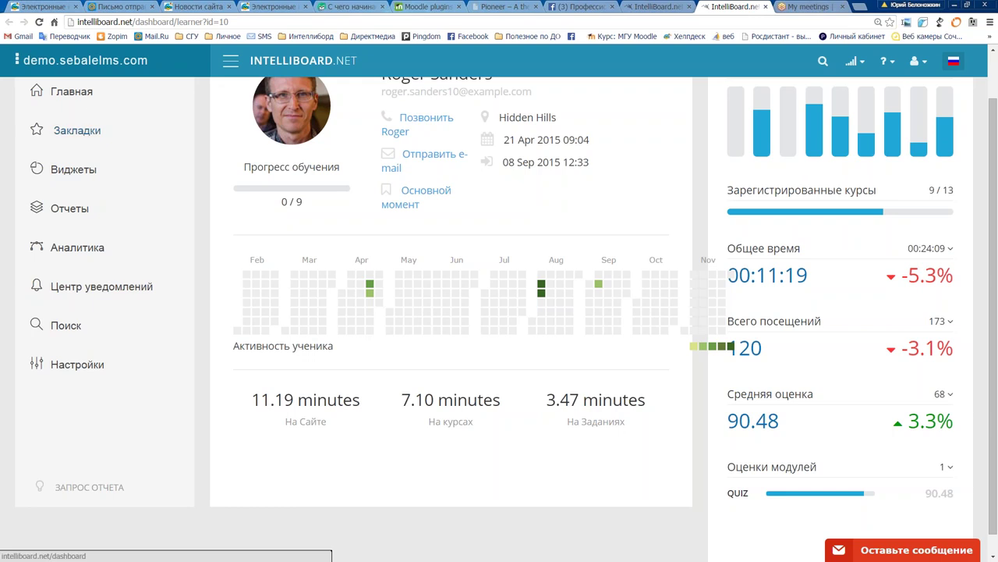
# Step: Open the Статистика Входа learner report and try its search with a learner's first name, clearing the search again
pyautogui.click(654, 10)
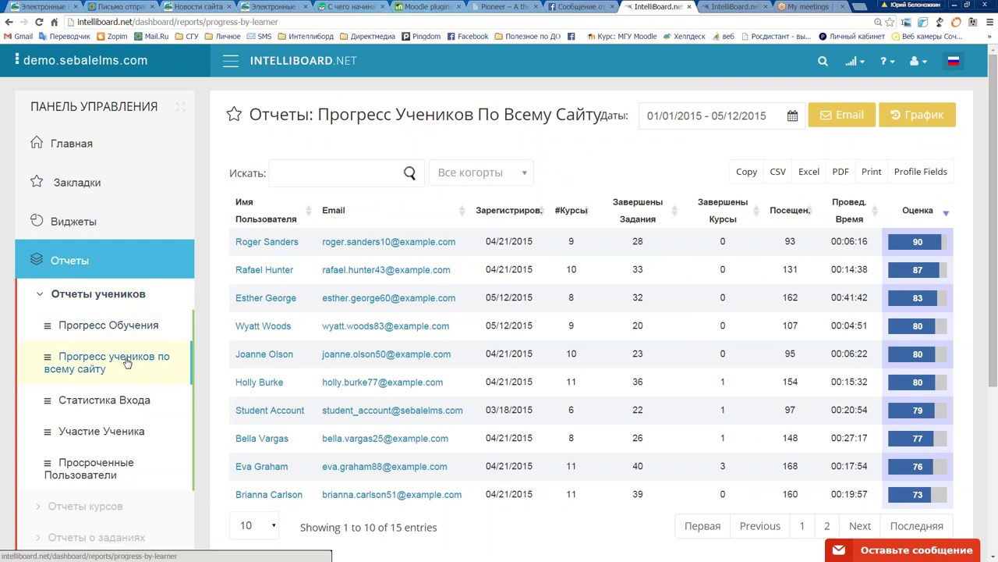
pyautogui.click(123, 410)
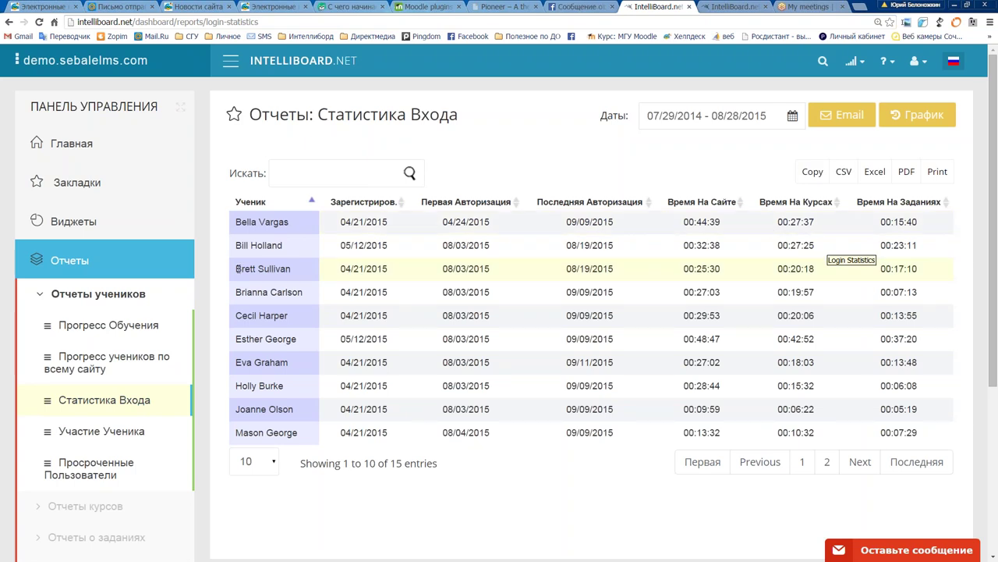
pyautogui.click(288, 170)
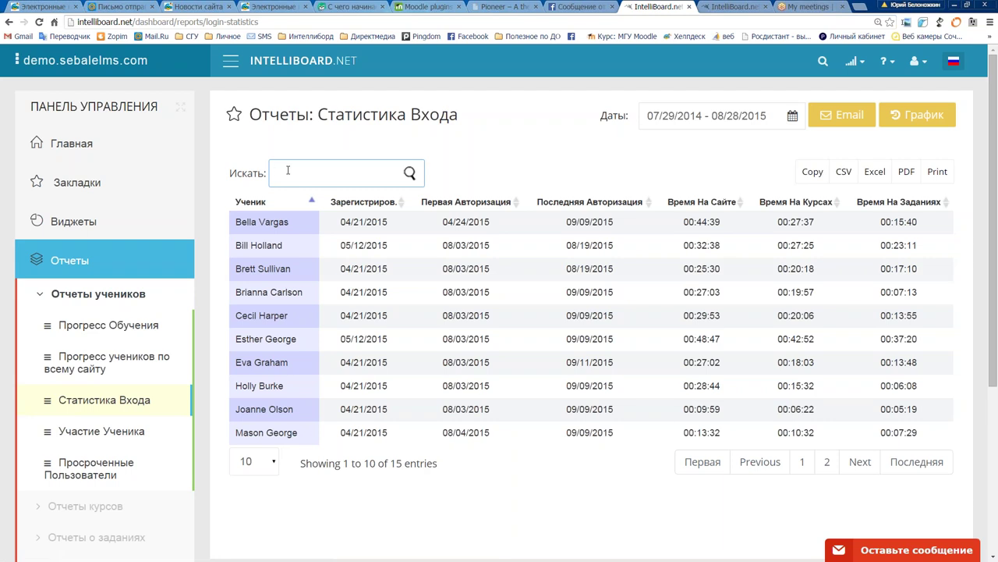
pyautogui.write('bell')
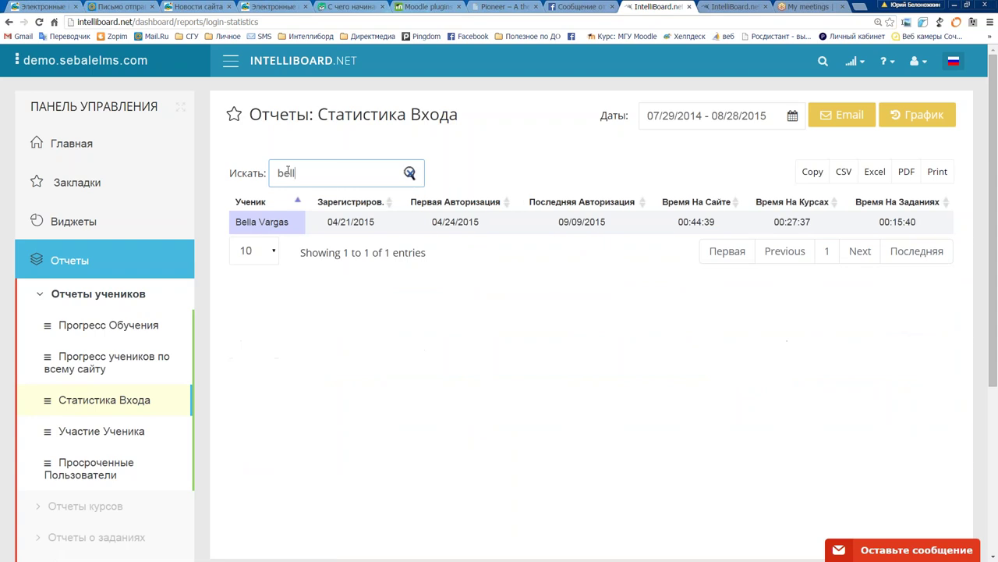
pyautogui.write('a')
pyautogui.press('BackSpace')
pyautogui.press('BackSpace')
pyautogui.press('BackSpace')
pyautogui.press('BackSpace')
pyautogui.press('BackSpace')
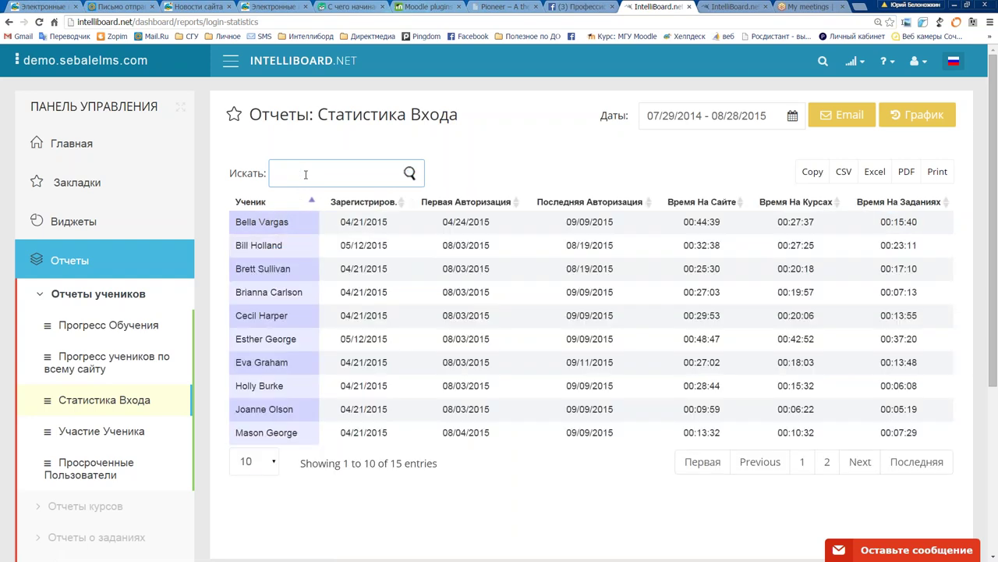
# Step: View the Участие Ученика report, and sort the Просроченные Пользователи report by Оценка in ascending order
pyautogui.click(117, 433)
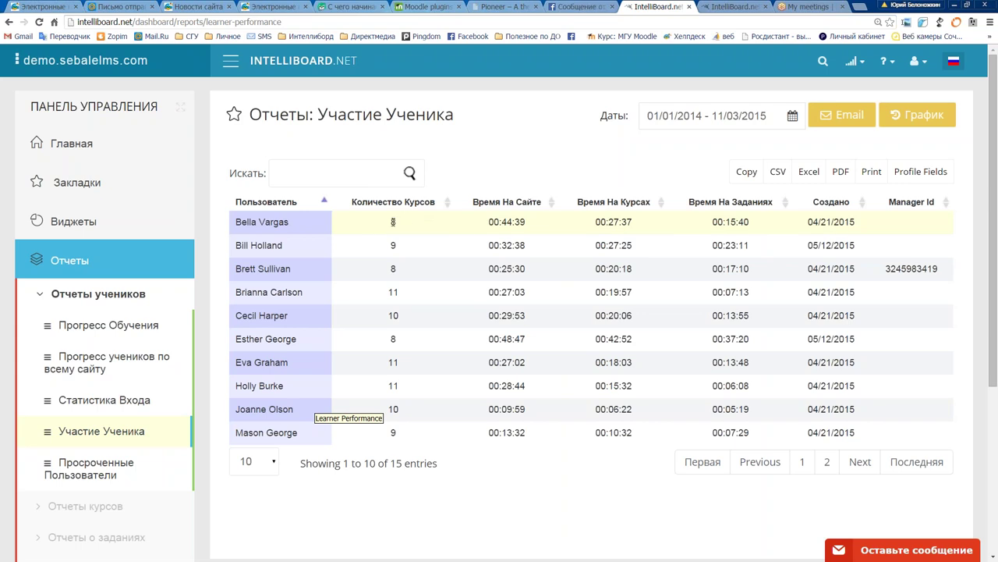
pyautogui.scroll(-1, 393, 222)
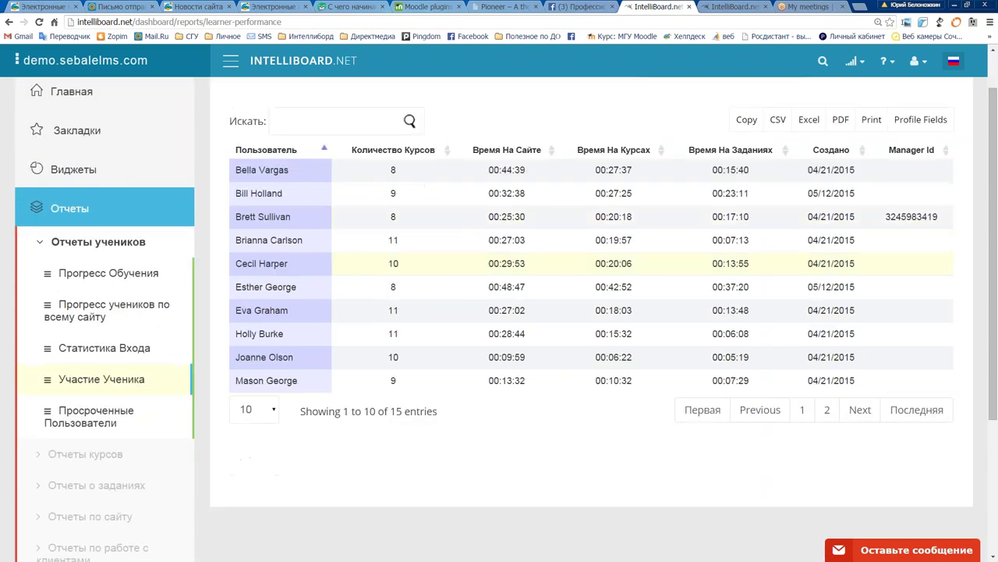
pyautogui.click(87, 416)
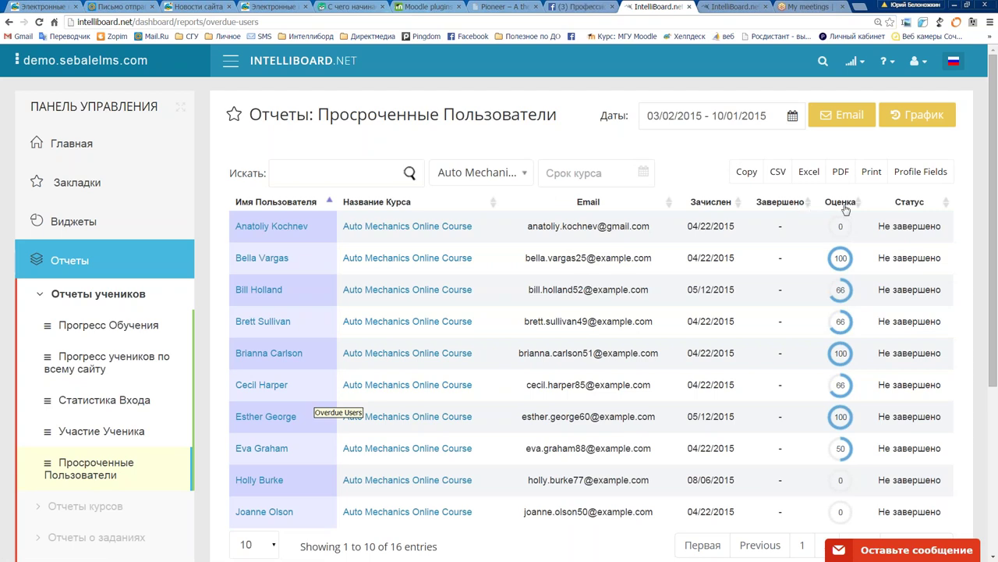
pyautogui.click(846, 204)
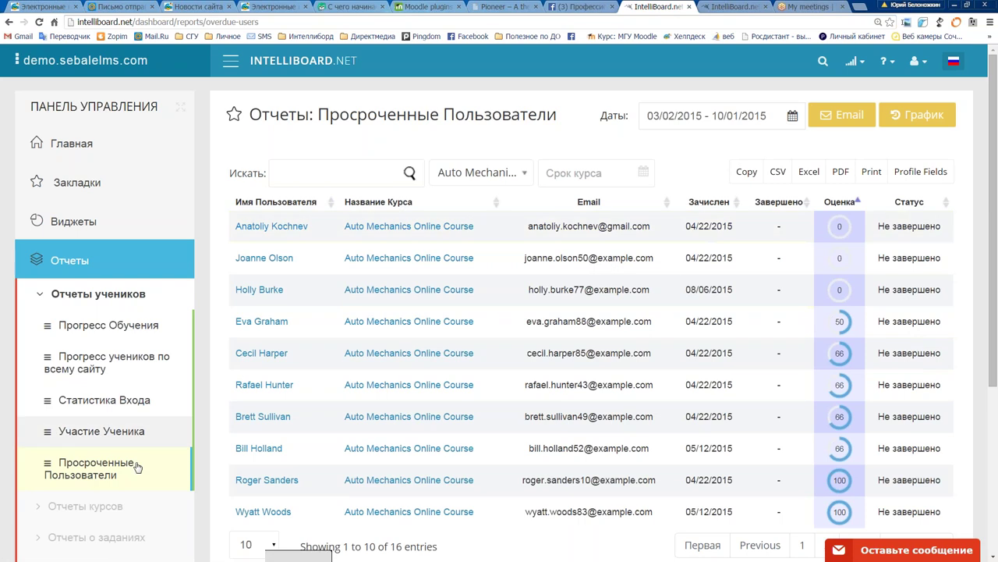
# Step: Open the Прогресс Ученика по Курсу report from the course reports and point out the first learner's Завершены Задания value
pyautogui.scroll(-1, 137, 466)
pyautogui.scroll(-1, 138, 467)
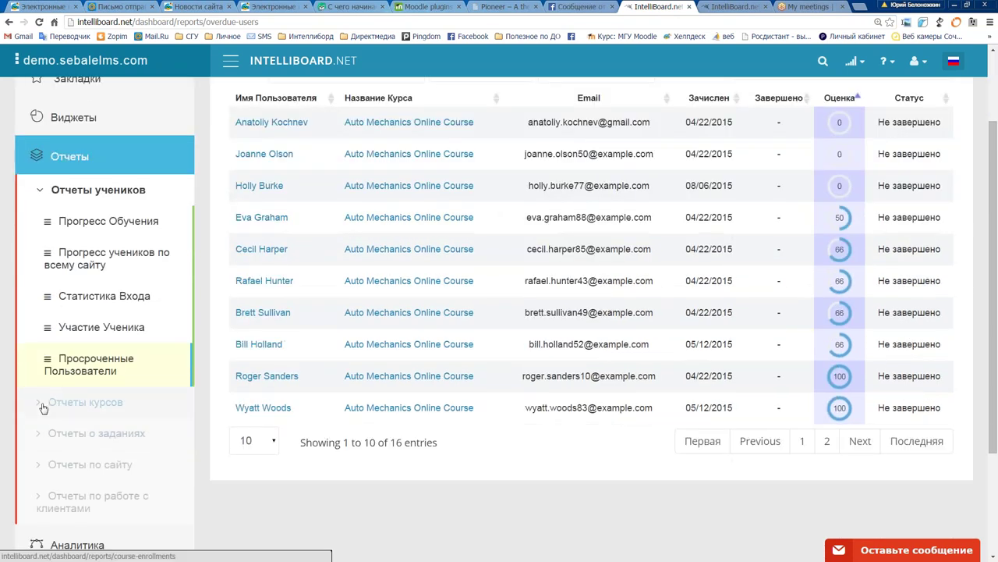
pyautogui.click(44, 407)
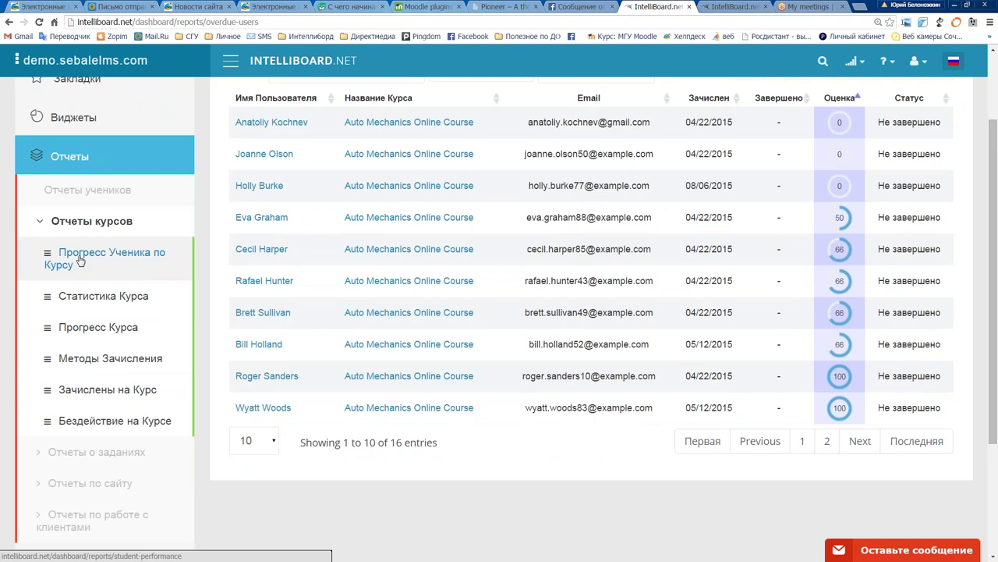
pyautogui.click(80, 262)
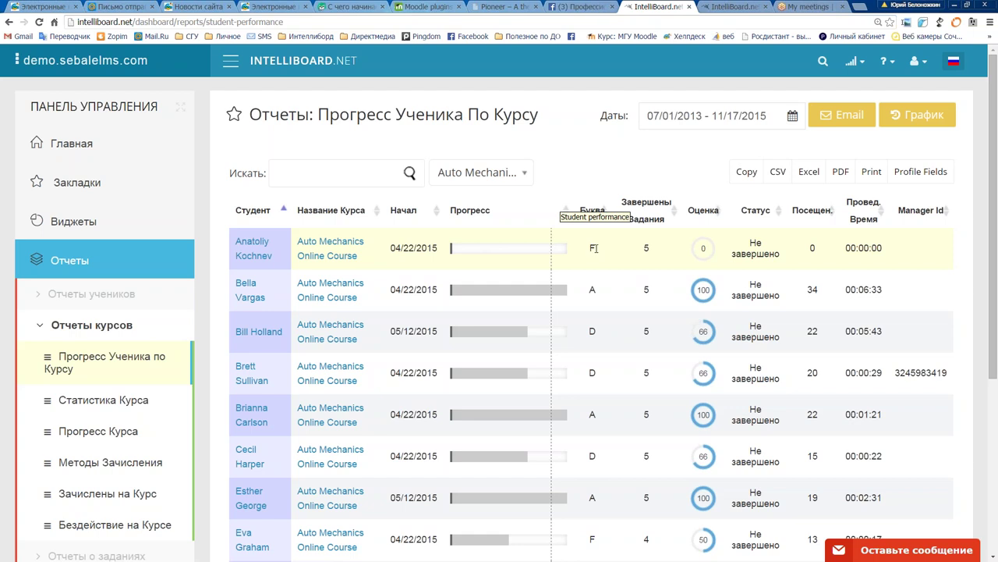
pyautogui.doubleClick(646, 247)
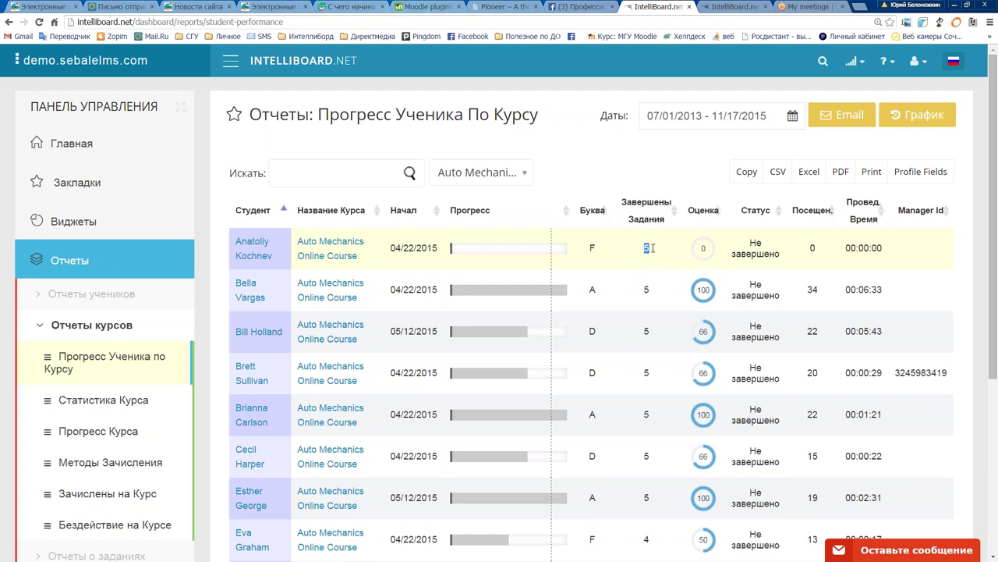
pyautogui.click(653, 252)
# Step: Open the Auto Mechanics Online Course page in a new browser tab and close the learner's profile tab
pyautogui.middleClick(333, 244)
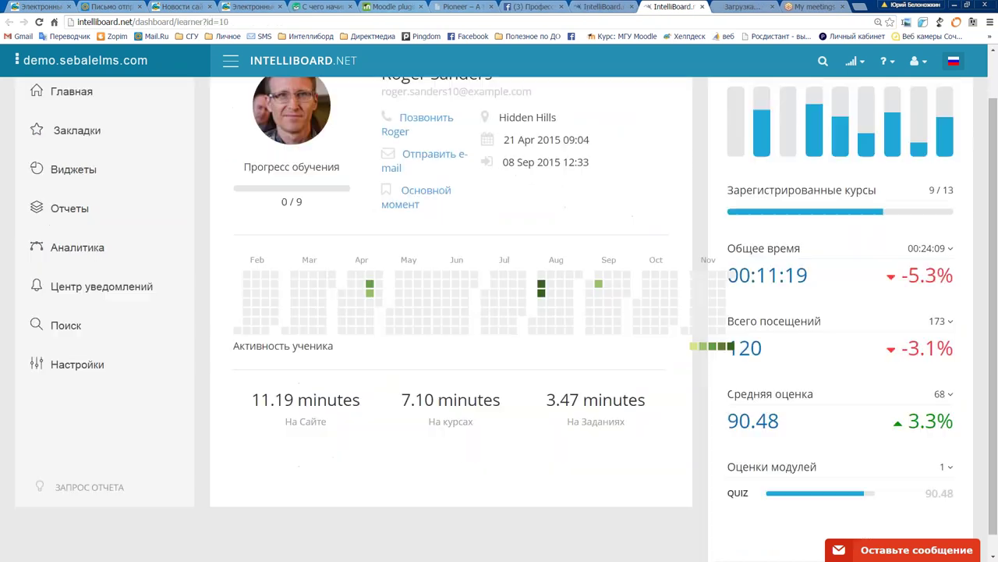
pyautogui.click(682, 7)
pyautogui.click(702, 6)
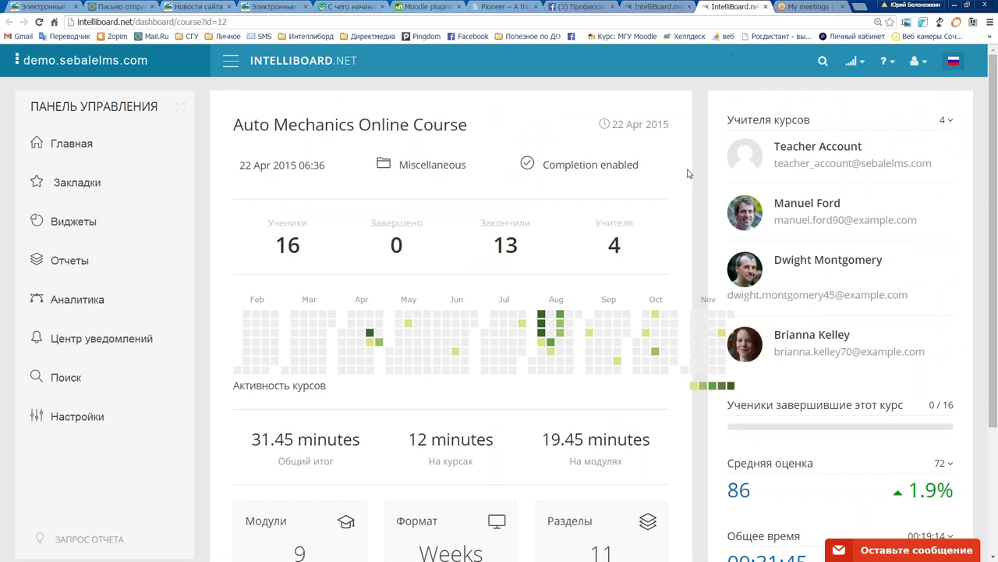
# Step: Review the course's teacher list and highlight the percentage change of its Средняя оценка
pyautogui.scroll(-1, 688, 173)
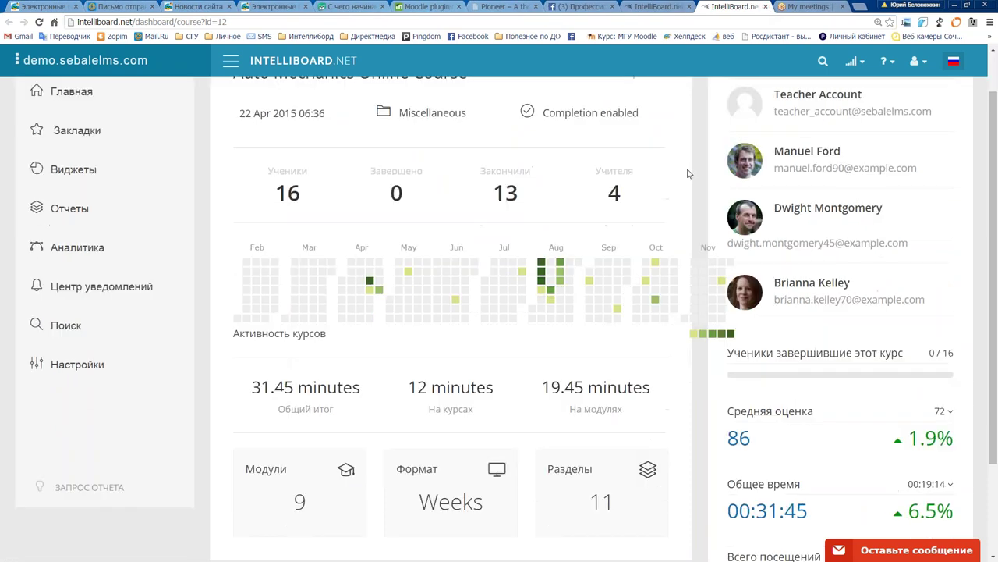
pyautogui.scroll(1, 689, 173)
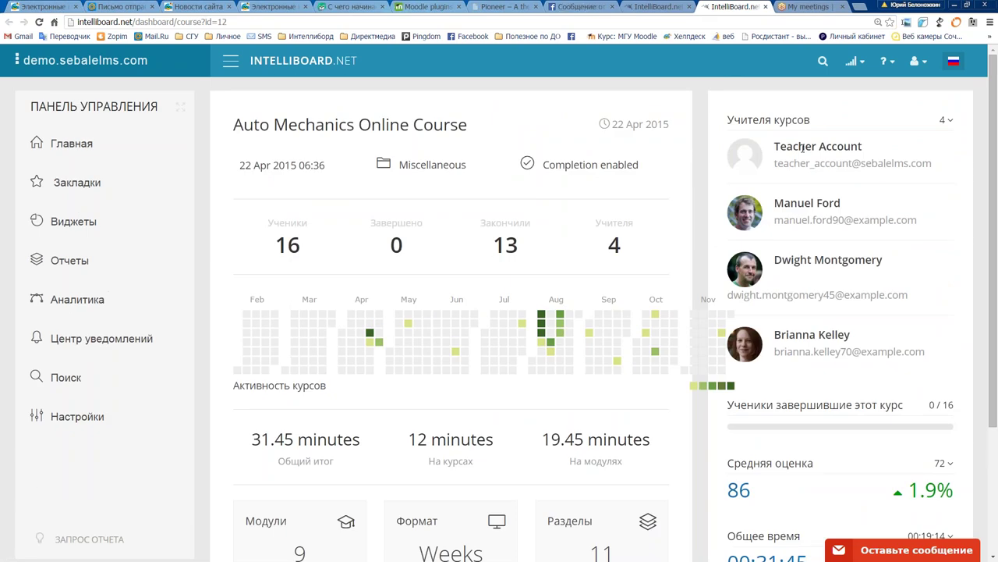
pyautogui.scroll(-3, 803, 146)
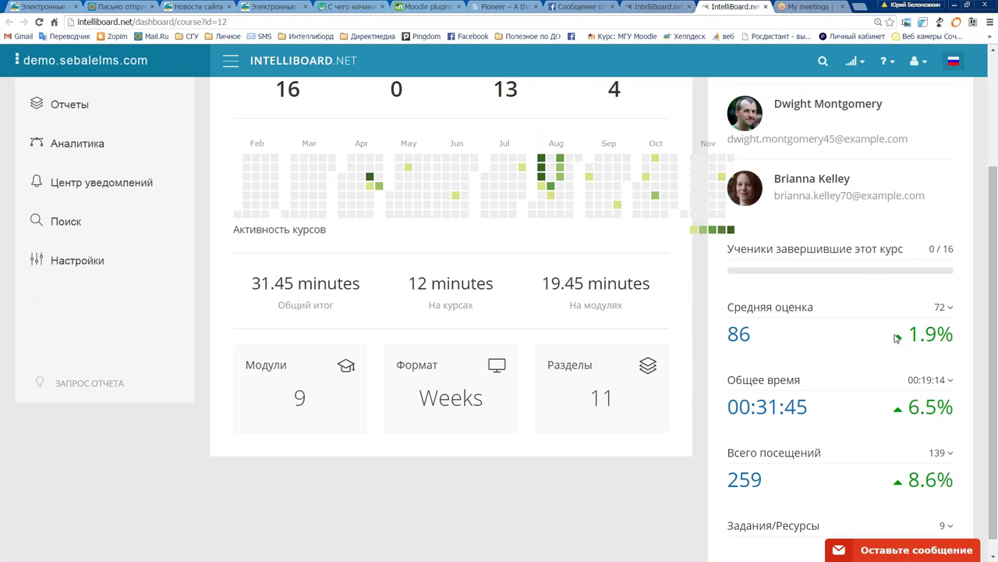
pyautogui.moveTo(907, 336); pyautogui.dragTo(963, 332)
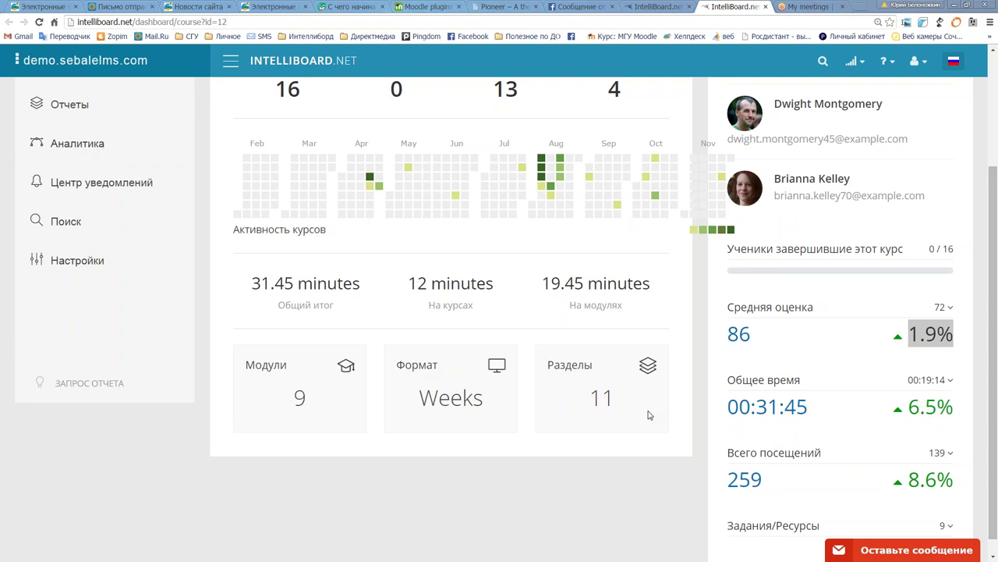
pyautogui.click(699, 371)
# Step: Examine the course's learner and teacher counts, Активность курсов calendar, time spent, and the Модули, Формат and Разделы figures
pyautogui.scroll(1, 700, 370)
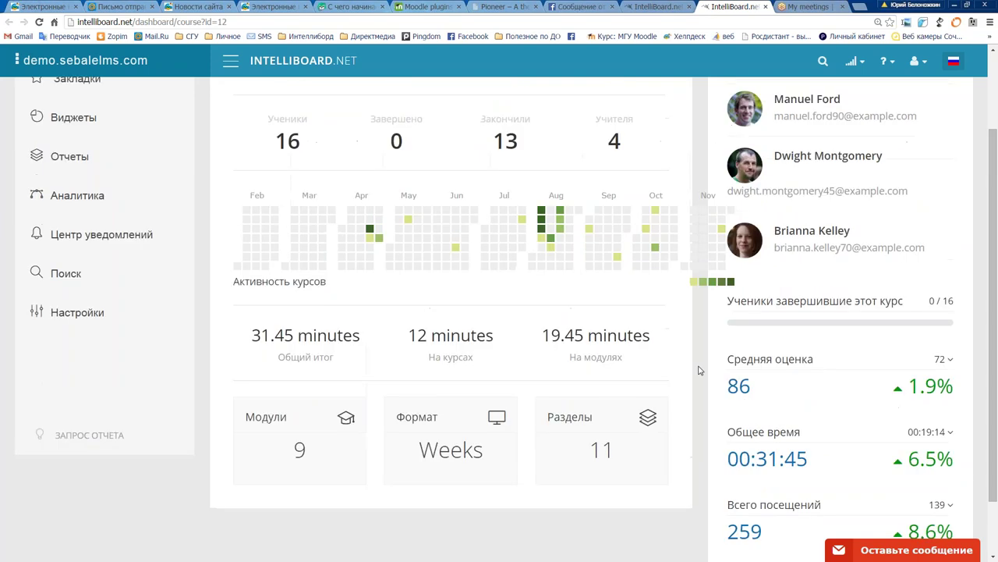
pyautogui.scroll(-1, 700, 370)
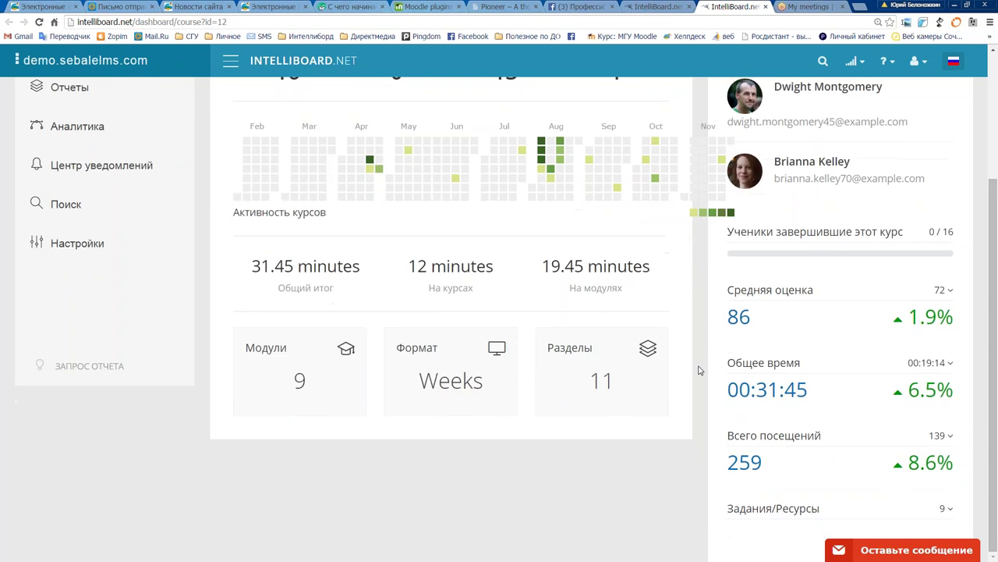
pyautogui.scroll(2, 699, 370)
pyautogui.scroll(1, 700, 371)
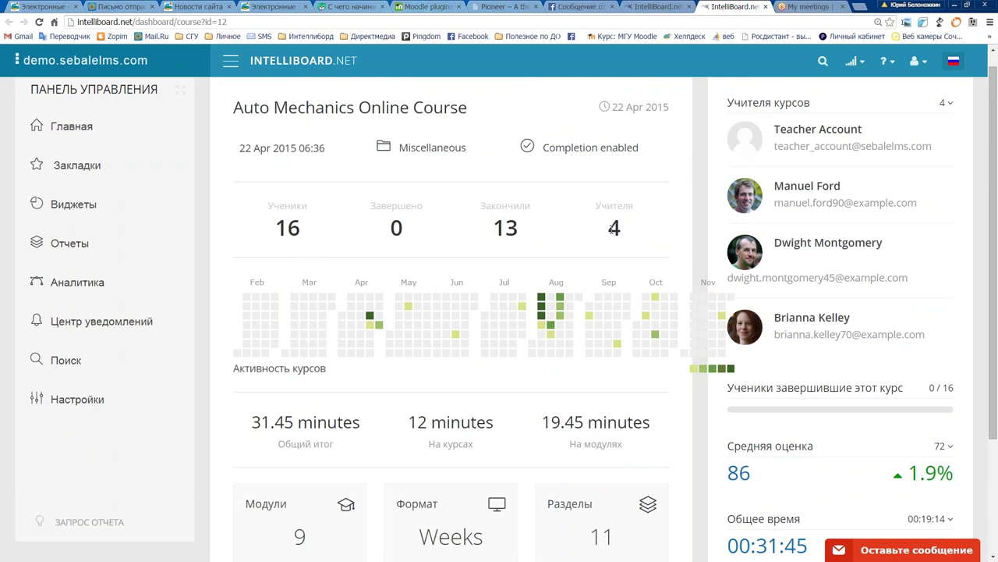
pyautogui.scroll(1, 609, 227)
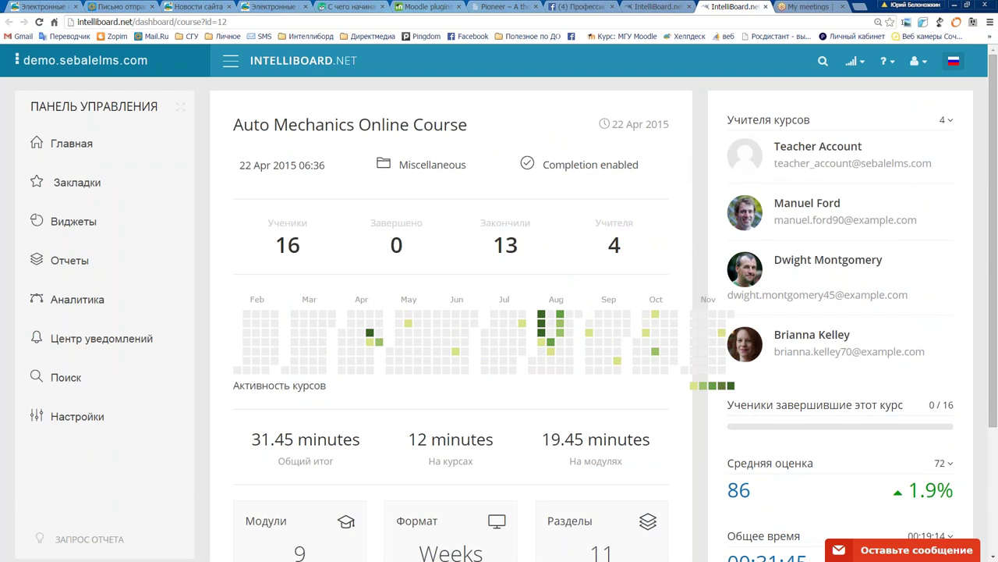
pyautogui.scroll(-1, 499, 312)
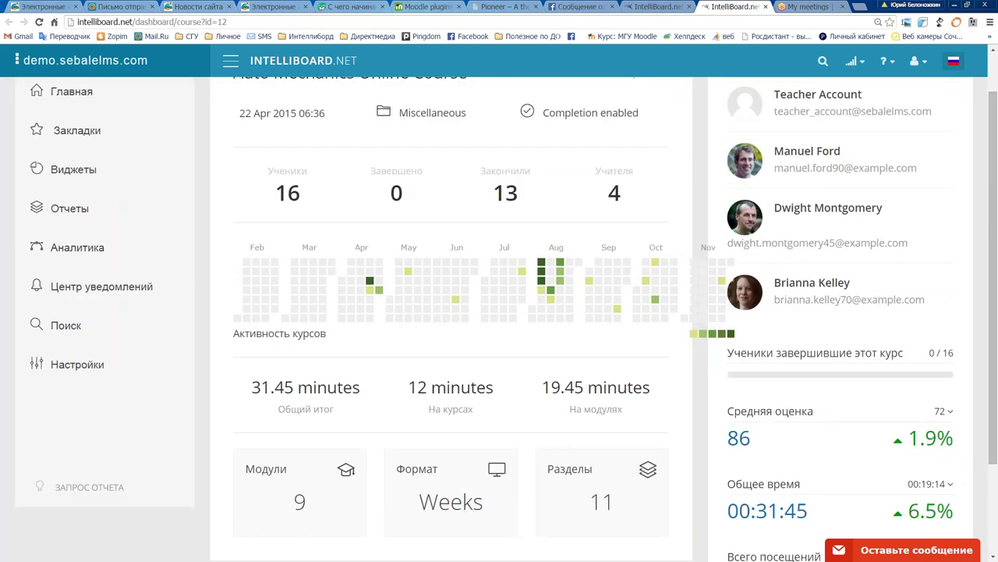
pyautogui.scroll(-2, 609, 176)
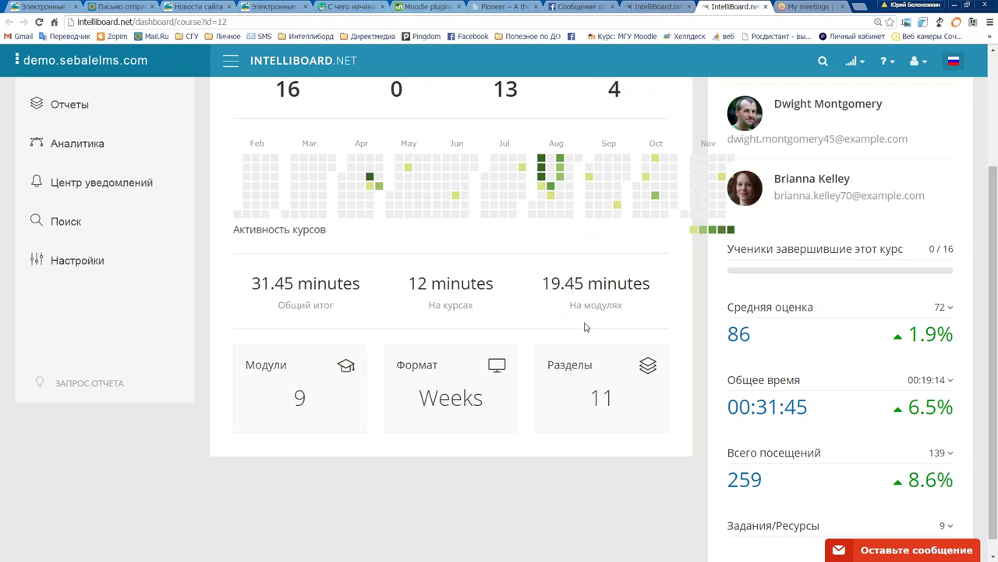
pyautogui.scroll(1, 586, 327)
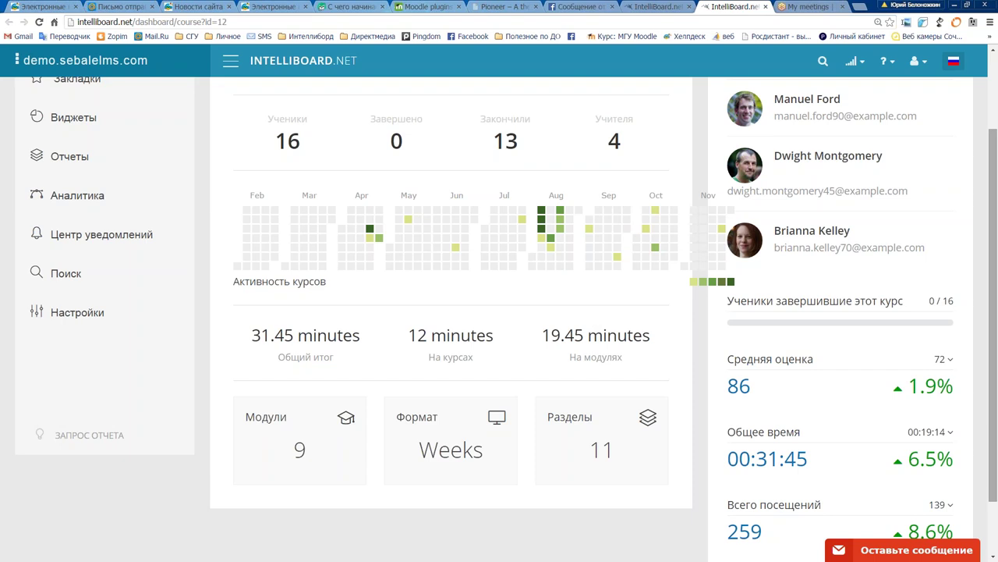
# Step: Highlight the percentage changes of Средняя оценка, Общее время and Всего посещений on the course page
pyautogui.moveTo(907, 390); pyautogui.dragTo(937, 390)
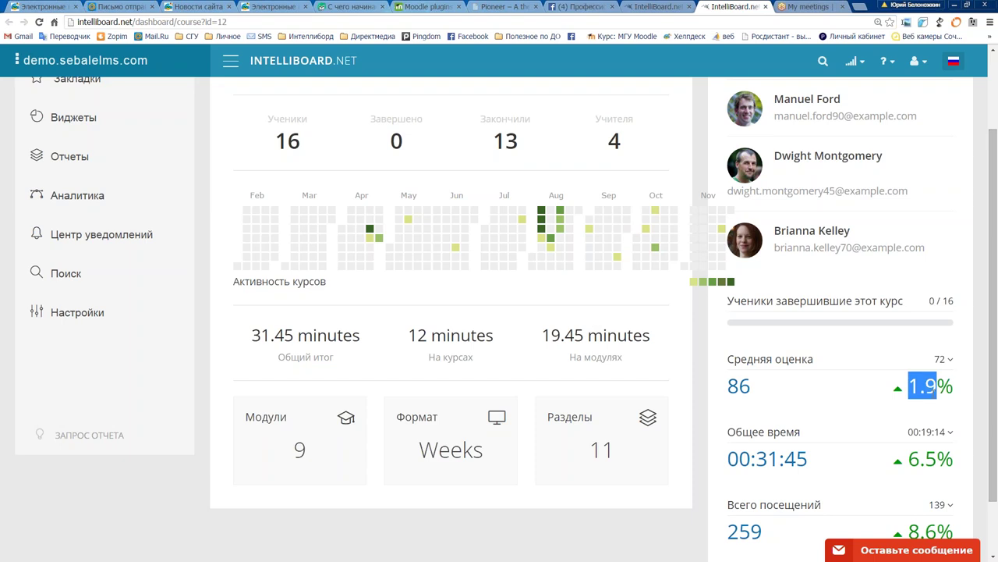
pyautogui.click(908, 462)
pyautogui.moveTo(909, 462); pyautogui.dragTo(952, 461)
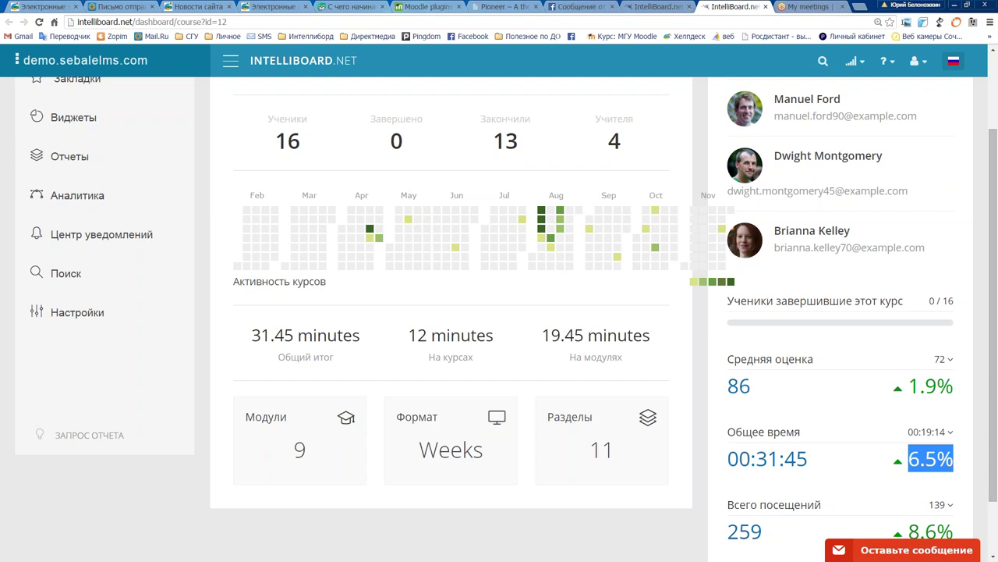
pyautogui.scroll(-1, 907, 483)
pyautogui.moveTo(907, 481); pyautogui.dragTo(953, 481)
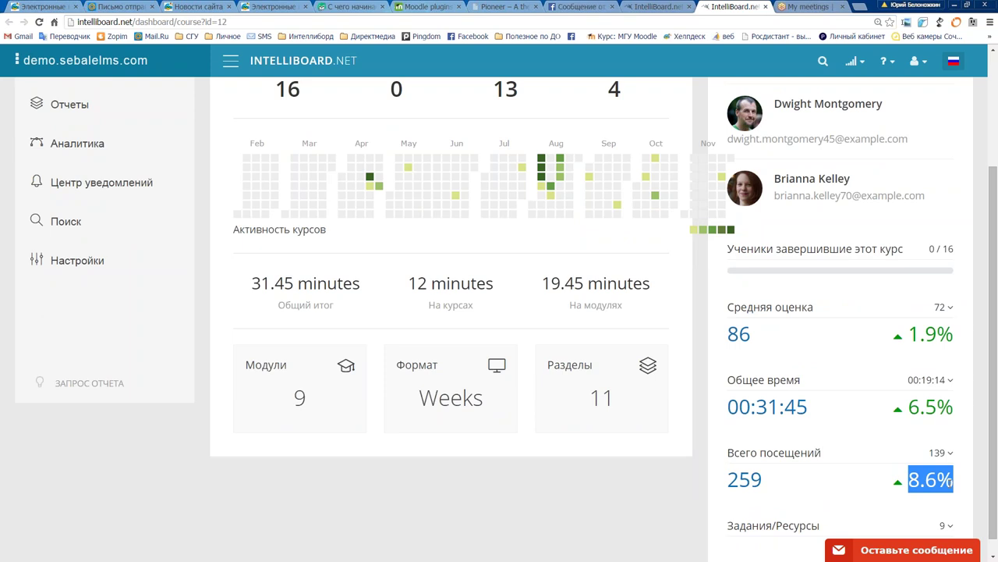
# Step: Highlight the course's Разделы figure and clear the selection
pyautogui.scroll(2, 944, 483)
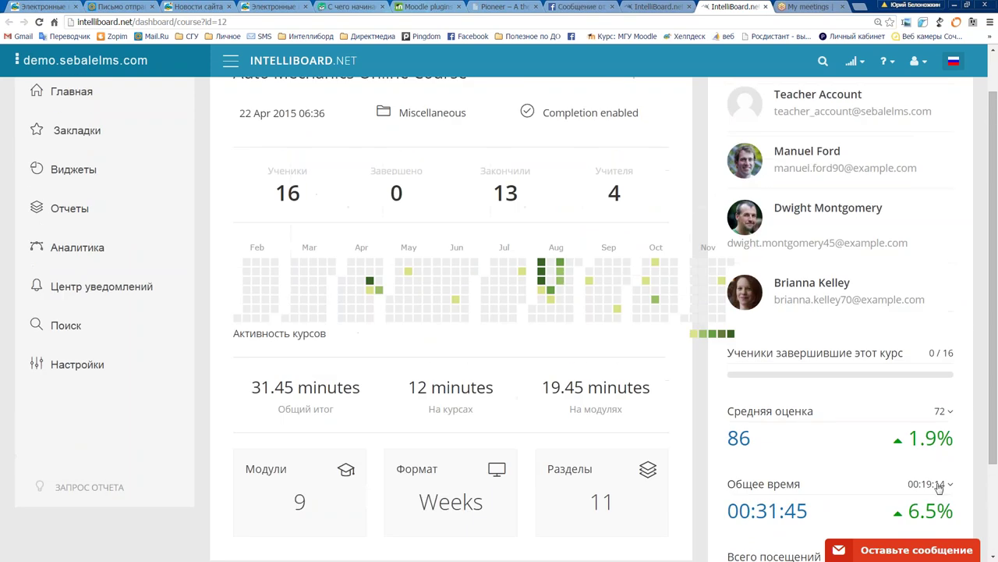
pyautogui.doubleClick(601, 497)
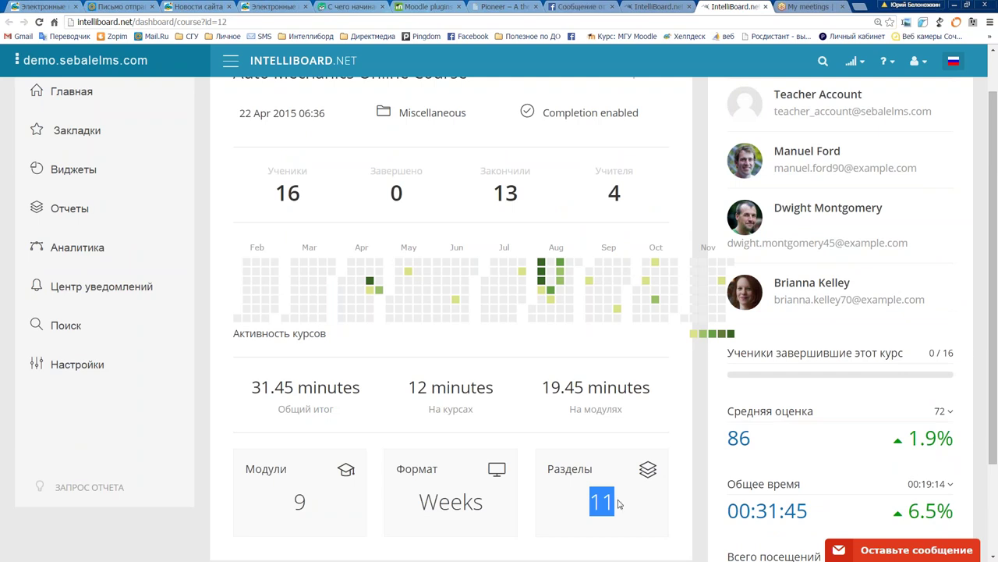
pyautogui.click(422, 503)
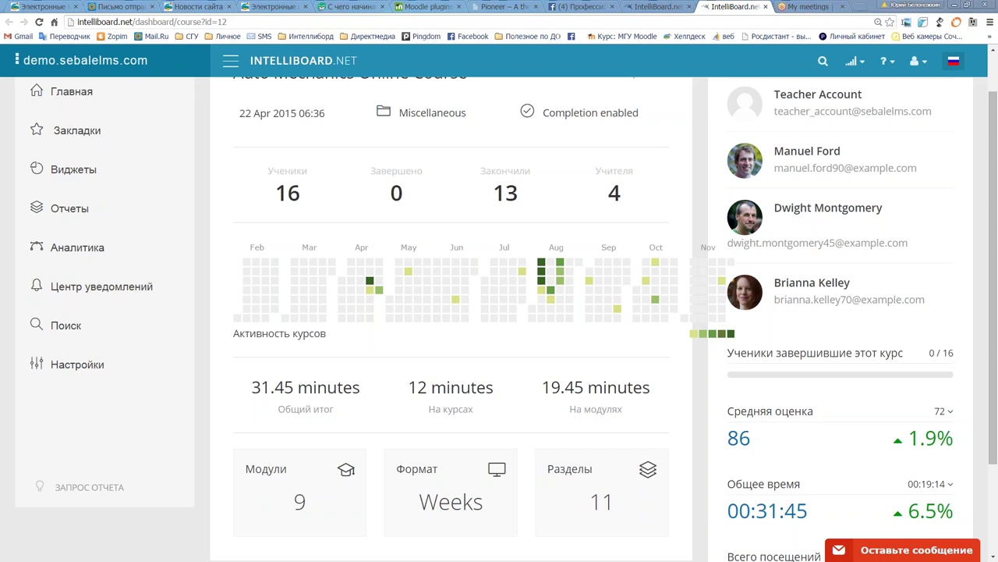
# Step: Point out Запрос отчета and open its report request form
pyautogui.moveTo(69, 440)
pyautogui.mouseDown()
pyautogui.moveTo(9, 489)
pyautogui.moveTo(99, 534)
pyautogui.moveTo(156, 530)
pyautogui.moveTo(155, 474)
pyautogui.moveTo(61, 451)
pyautogui.mouseUp()
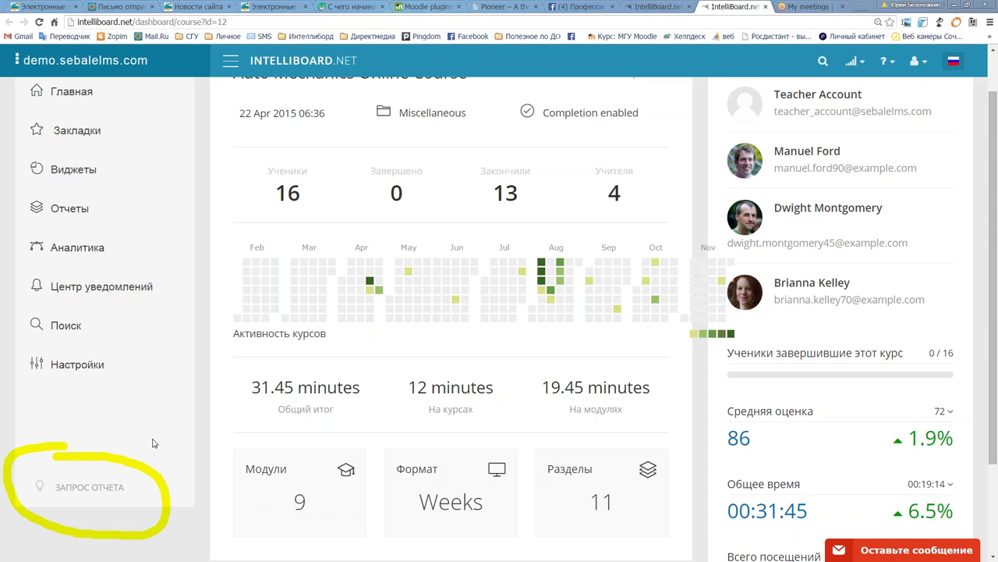
pyautogui.click(95, 379)
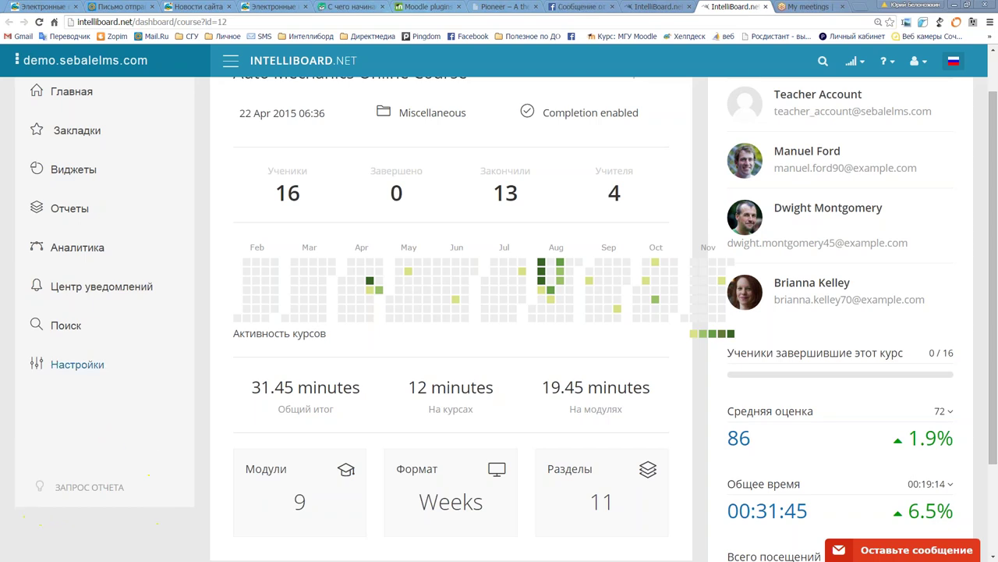
pyautogui.click(89, 488)
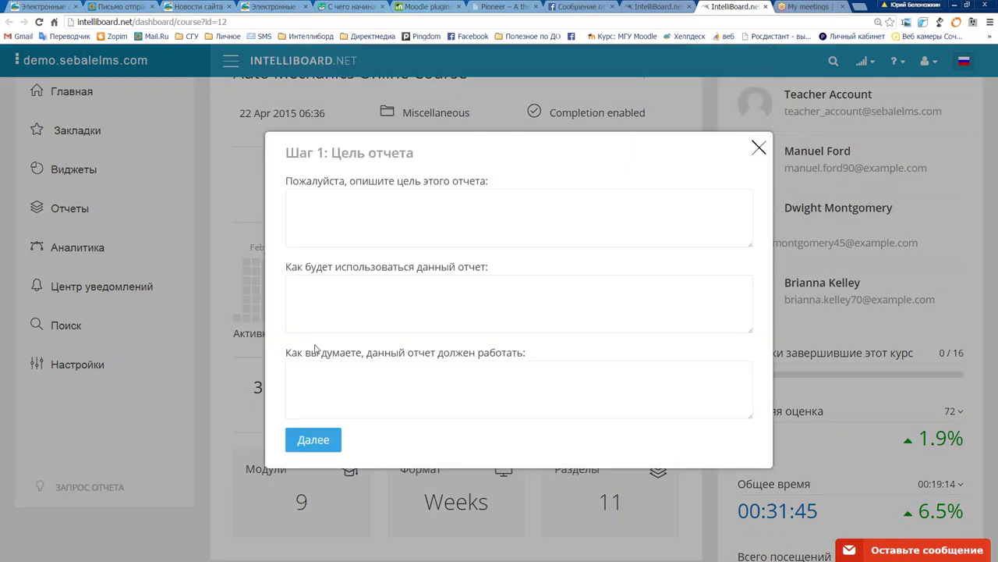
# Step: Go through the report's purpose, use and operation fields in Шаг 1: Цель отчета, and close the form unfilled
pyautogui.click(382, 284)
pyautogui.click(363, 212)
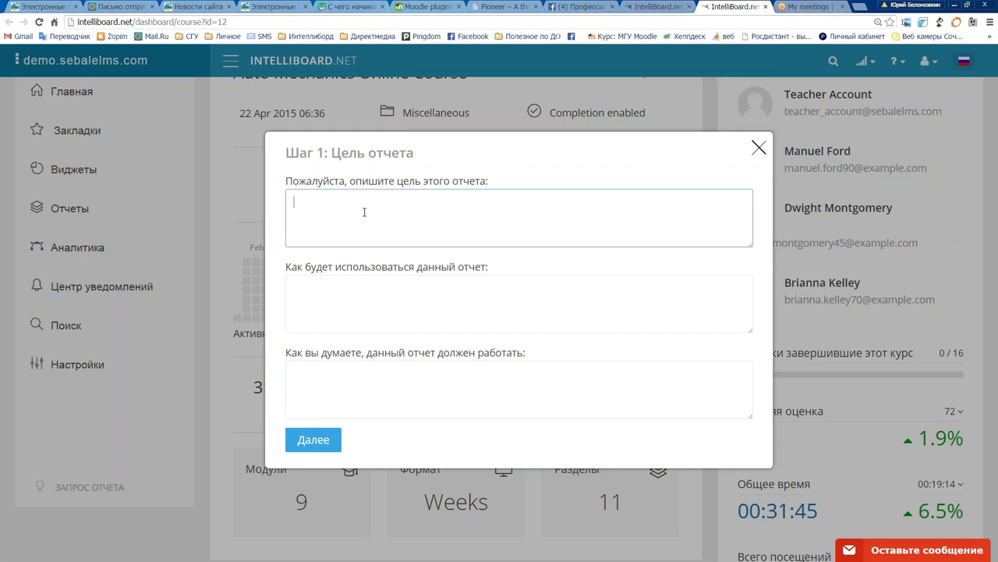
pyautogui.click(362, 279)
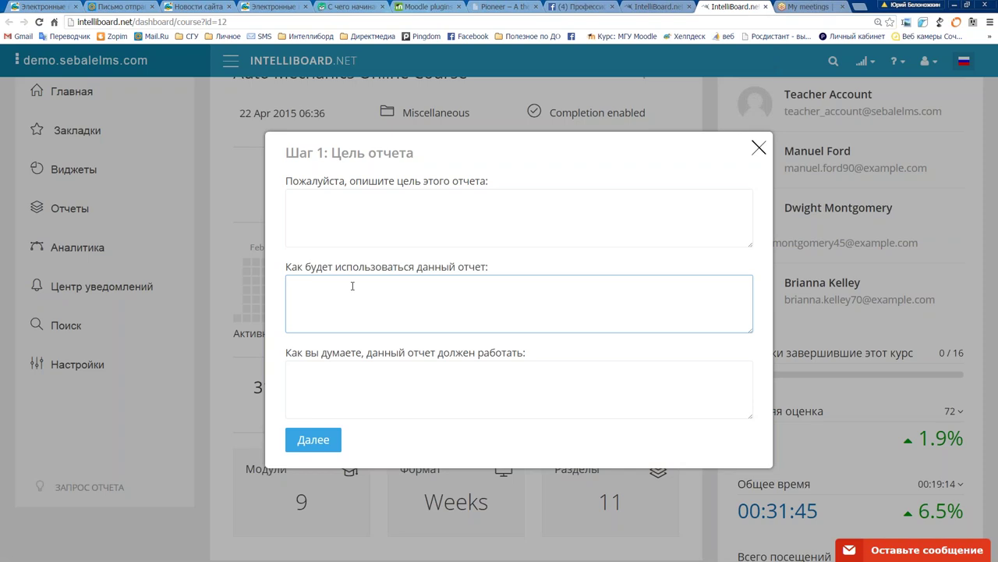
pyautogui.click(363, 369)
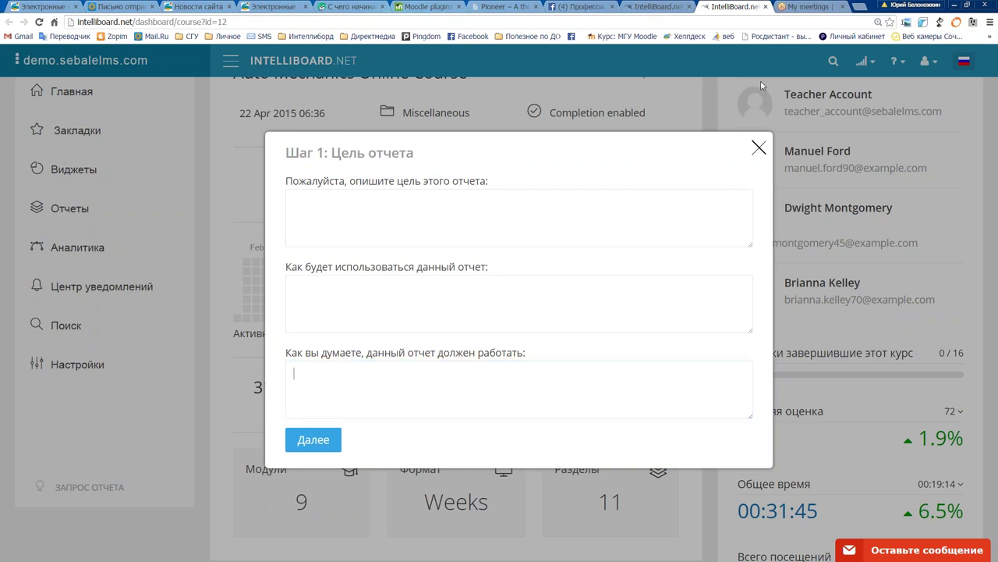
pyautogui.click(759, 147)
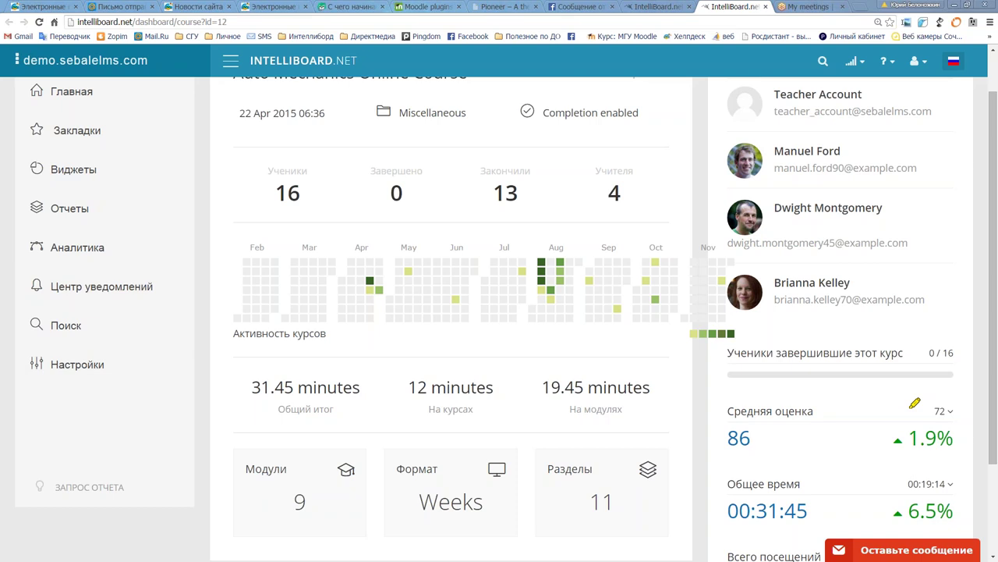
# Step: Open the server settings and start adding a Moodle connection
pyautogui.moveTo(922, 403)
pyautogui.mouseDown()
pyautogui.moveTo(903, 455)
pyautogui.moveTo(930, 484)
pyautogui.mouseUp()
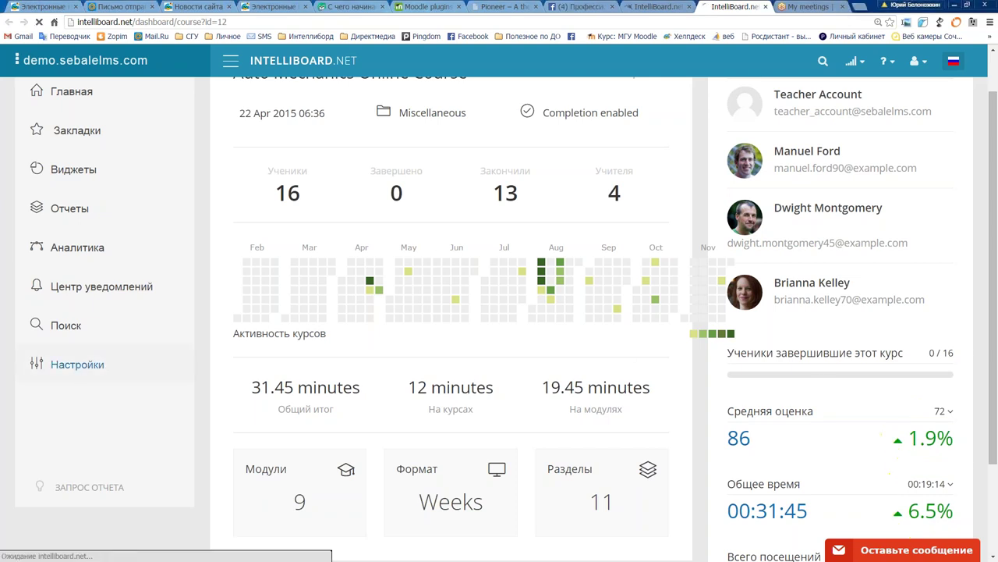
pyautogui.click(77, 365)
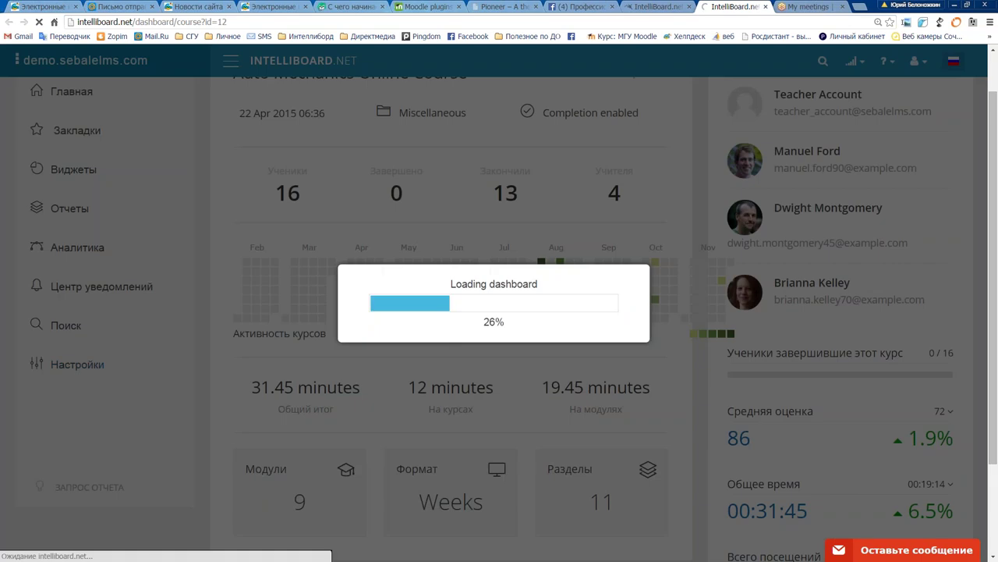
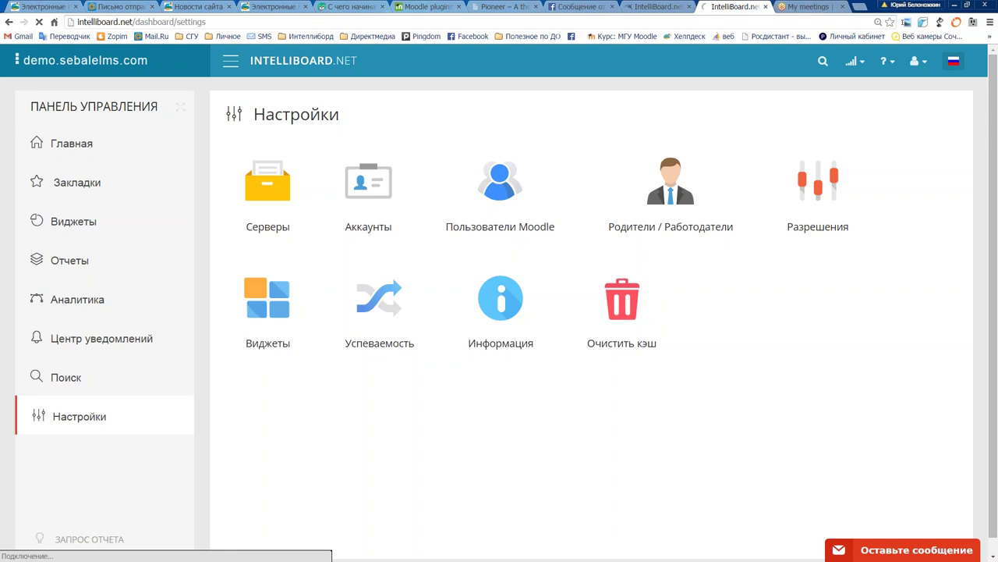
pyautogui.click(285, 193)
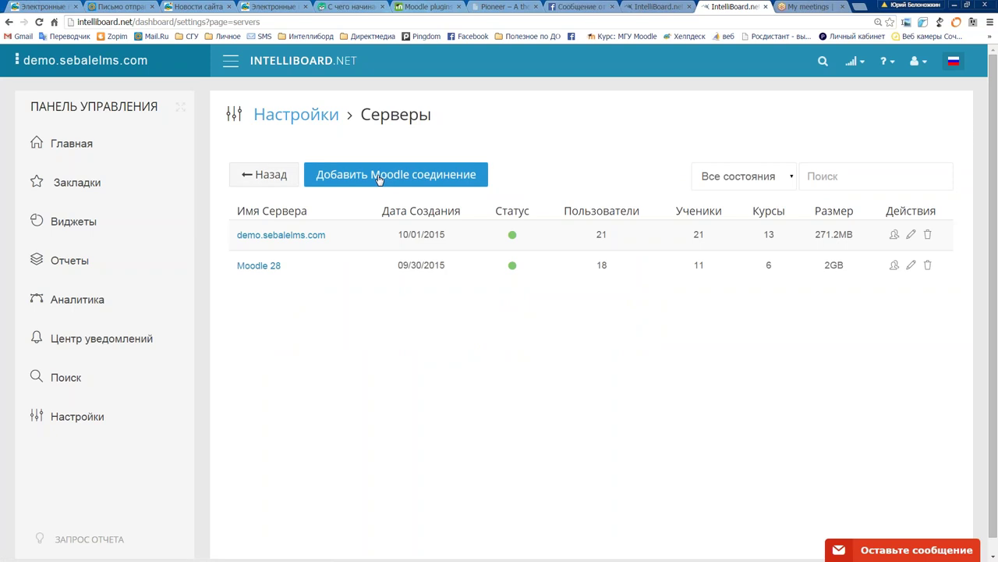
pyautogui.click(378, 178)
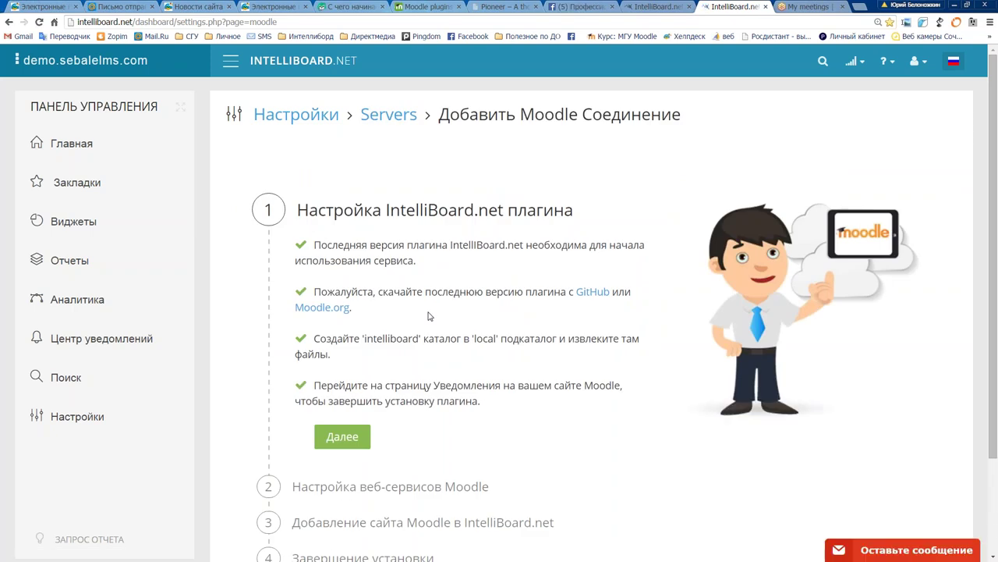
# Step: Enlarge the page, review the Настройка IntelliBoard.net плагина instructions, and advance to Настройка веб-сервисов Moodle
pyautogui.scroll(-1, 428, 316)
pyautogui.scroll(-1, 428, 316)
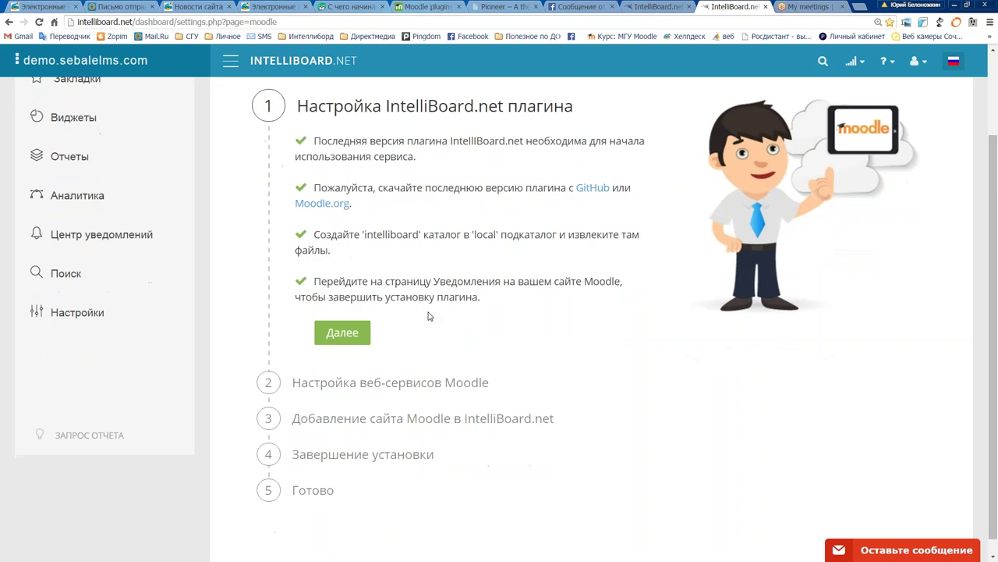
pyautogui.hotkey('ctrl', '+')
pyautogui.hotkey('ctrl', '+')
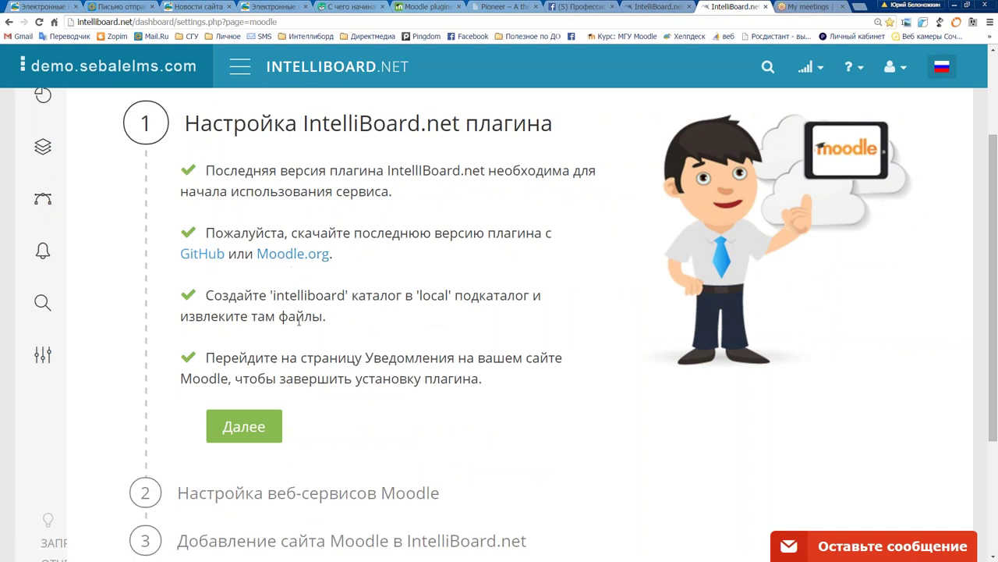
pyautogui.scroll(-1, 298, 321)
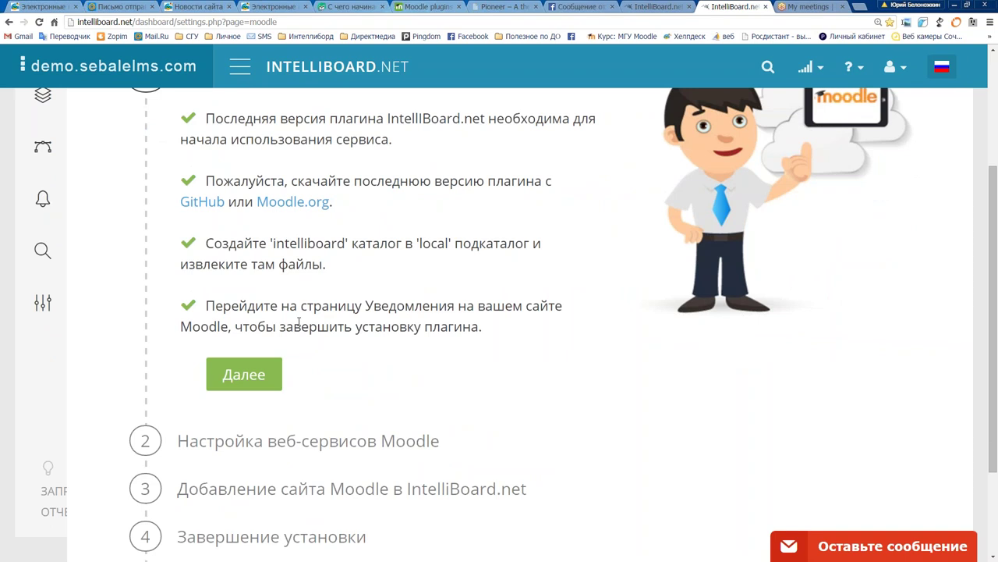
pyautogui.click(261, 374)
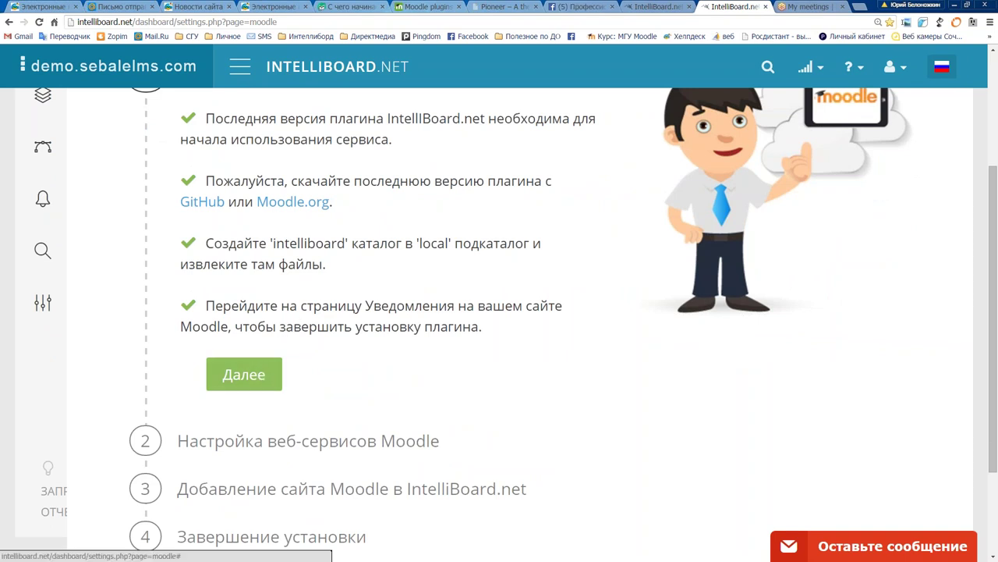
pyautogui.scroll(2, 225, 240)
pyautogui.scroll(-3, 256, 286)
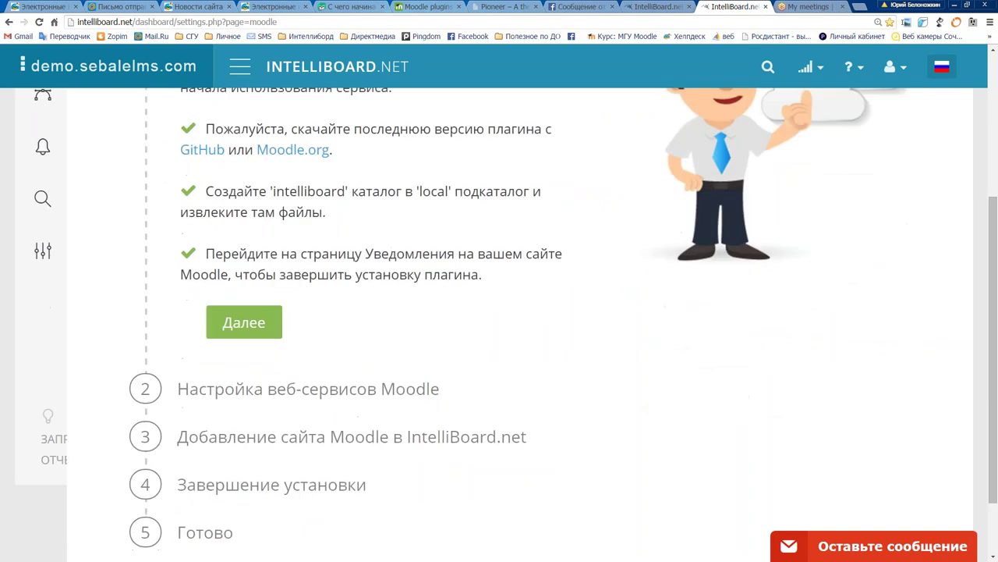
pyautogui.click(257, 331)
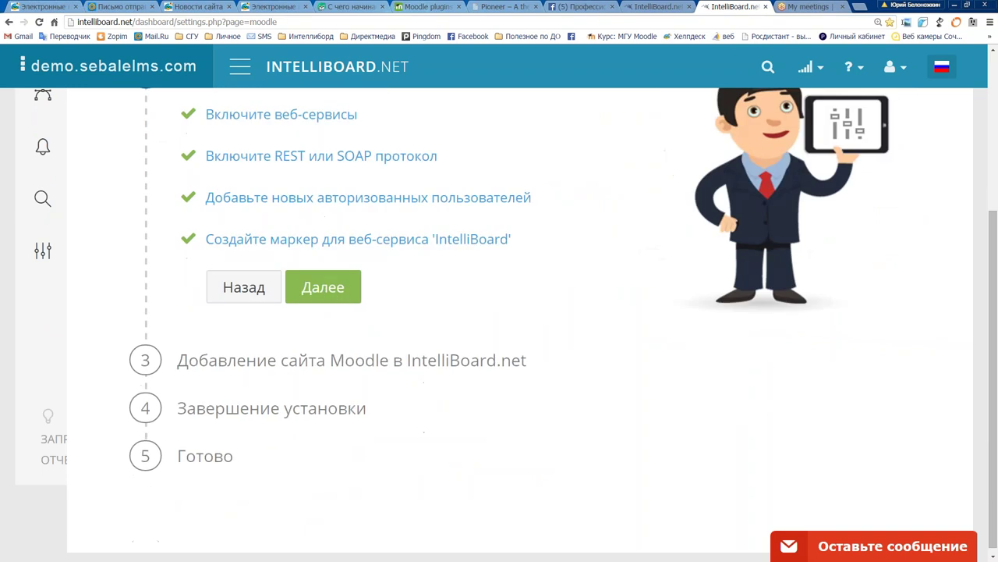
# Step: Expand and read the instructions for enabling web services, the REST or SOAP protocol, authorized users and the IntelliBoard token
pyautogui.scroll(2, 288, 227)
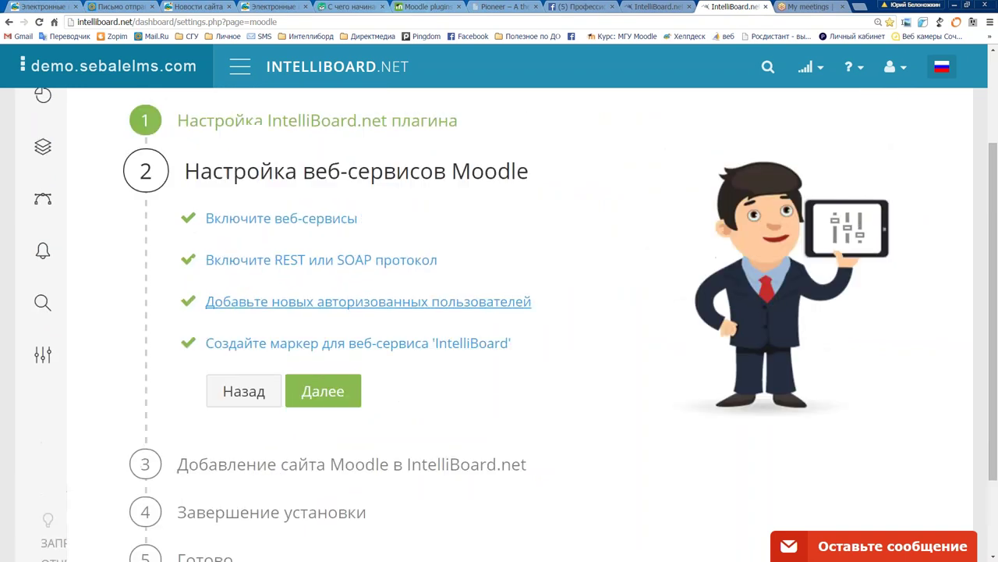
pyautogui.click(290, 221)
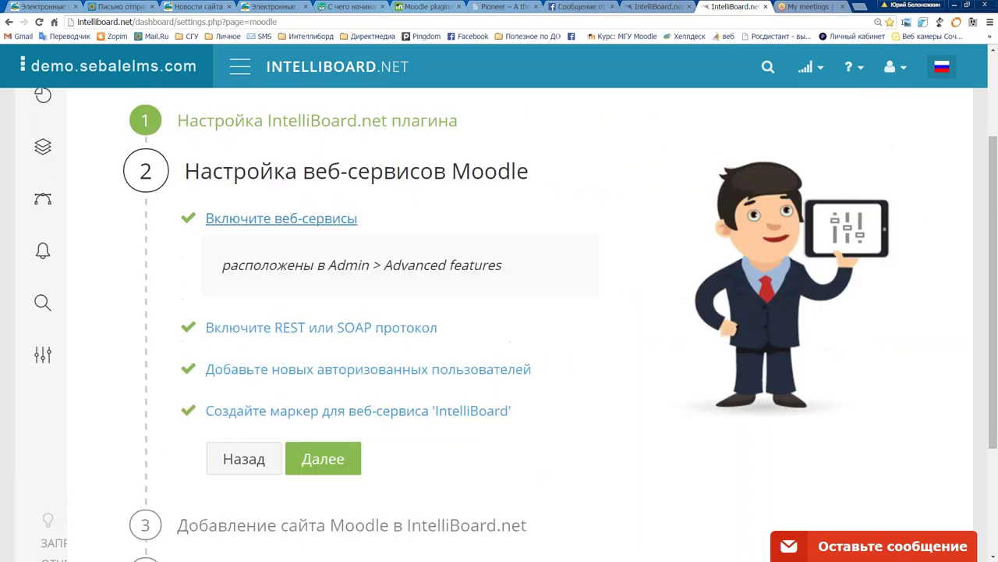
pyautogui.click(413, 331)
pyautogui.scroll(-1, 415, 333)
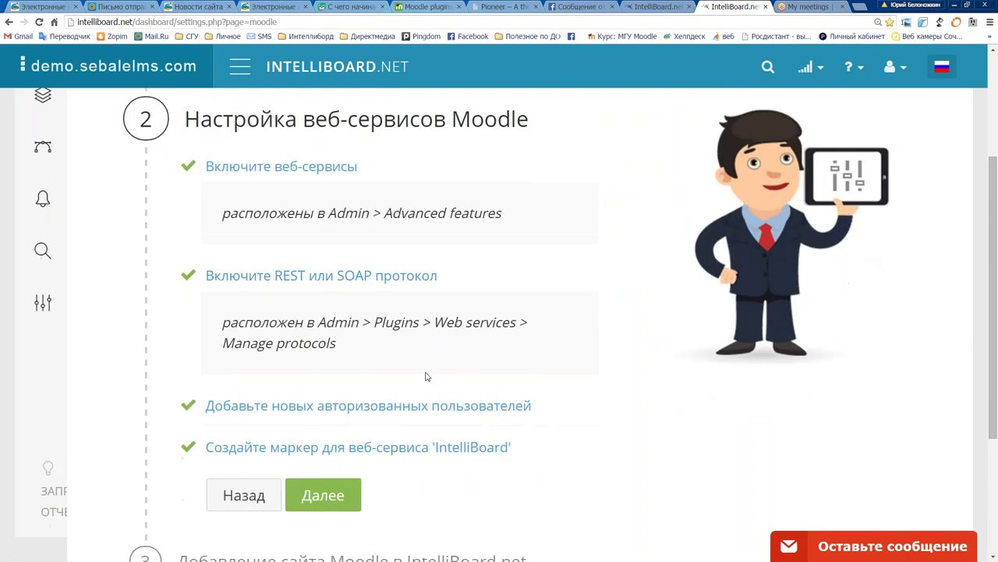
pyautogui.click(444, 407)
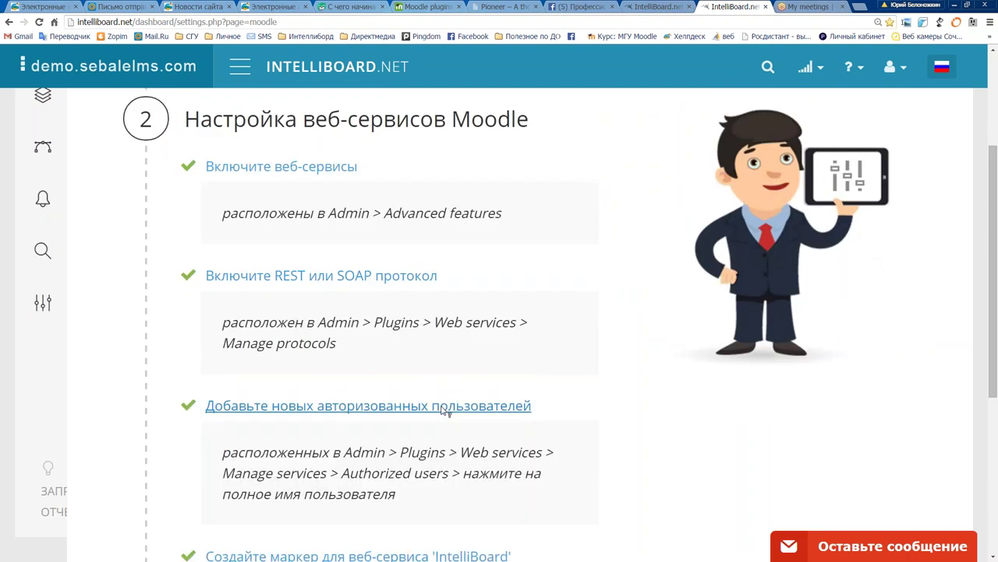
pyautogui.scroll(-1, 444, 411)
pyautogui.scroll(-1, 451, 459)
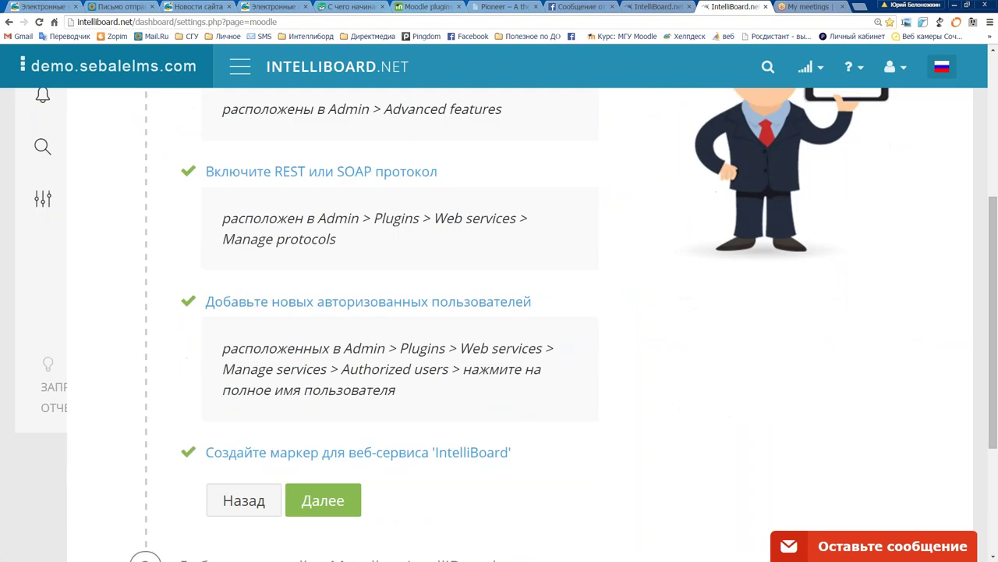
pyautogui.click(451, 455)
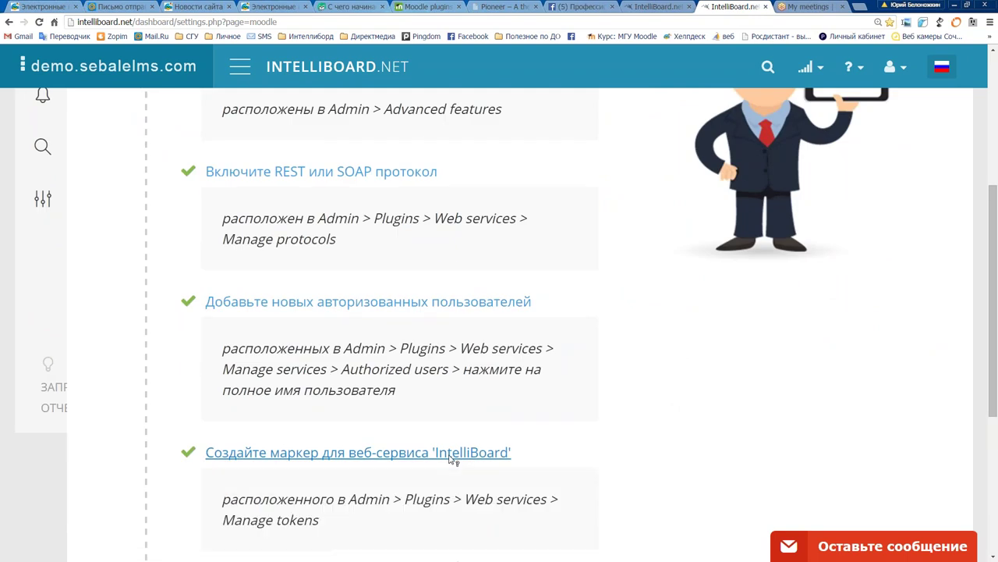
pyautogui.scroll(-3, 450, 459)
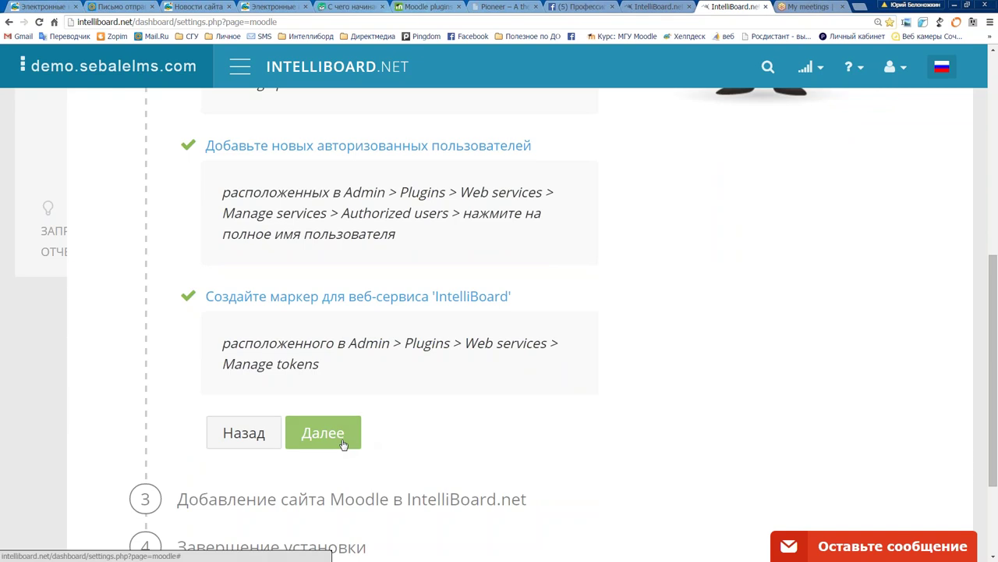
# Step: Advance to Добавление сайта Moodle в IntelliBoard.net and go through its site name, URL, token and connection test options without filling them in
pyautogui.click(343, 443)
pyautogui.scroll(2, 343, 443)
pyautogui.click(341, 439)
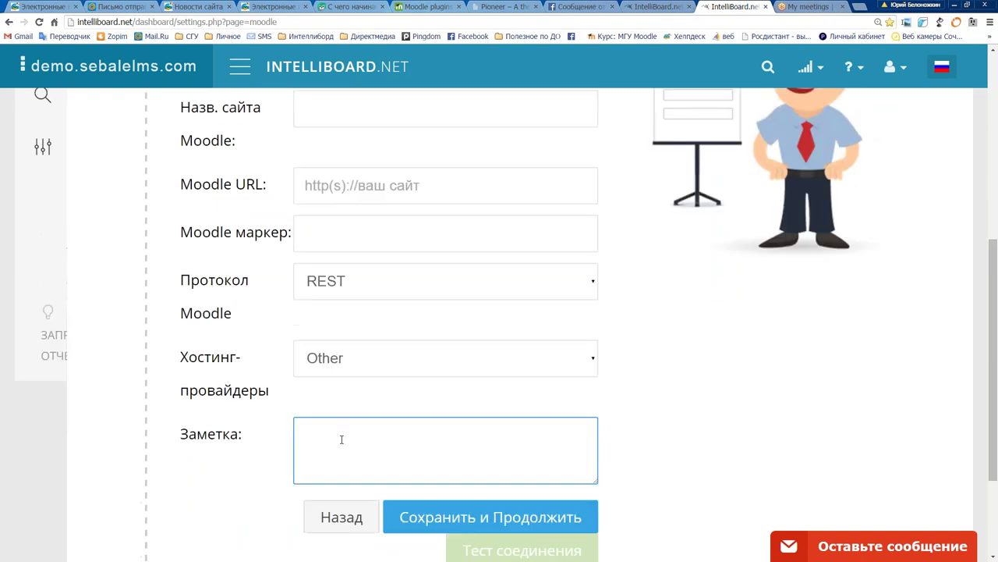
pyautogui.scroll(1, 341, 439)
pyautogui.click(312, 164)
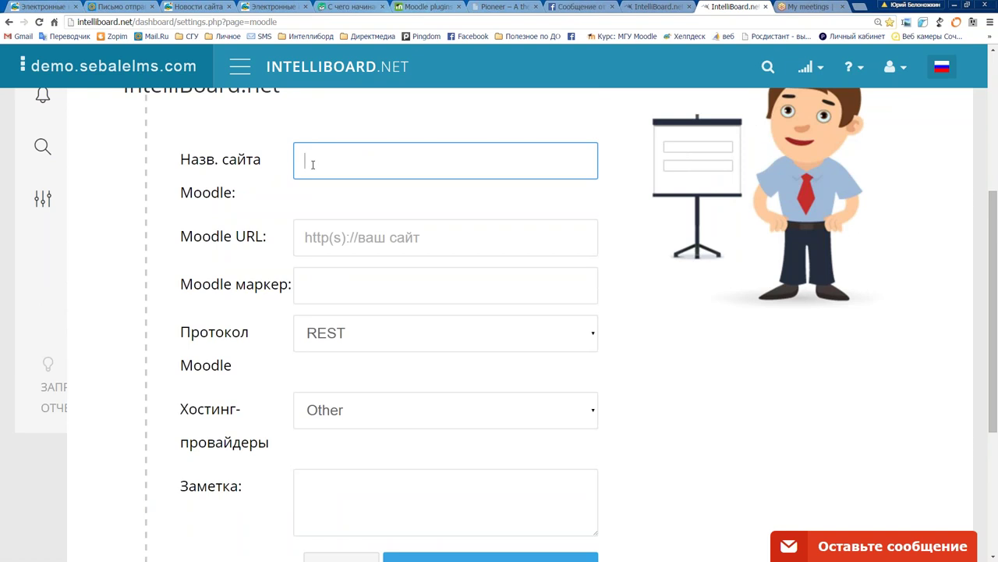
pyautogui.press('Tab')
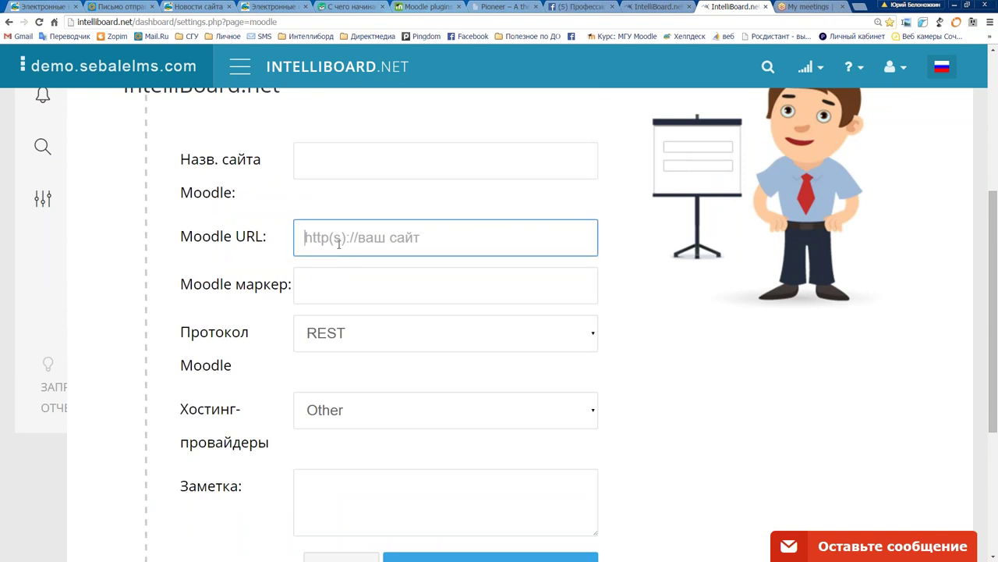
pyautogui.click(326, 283)
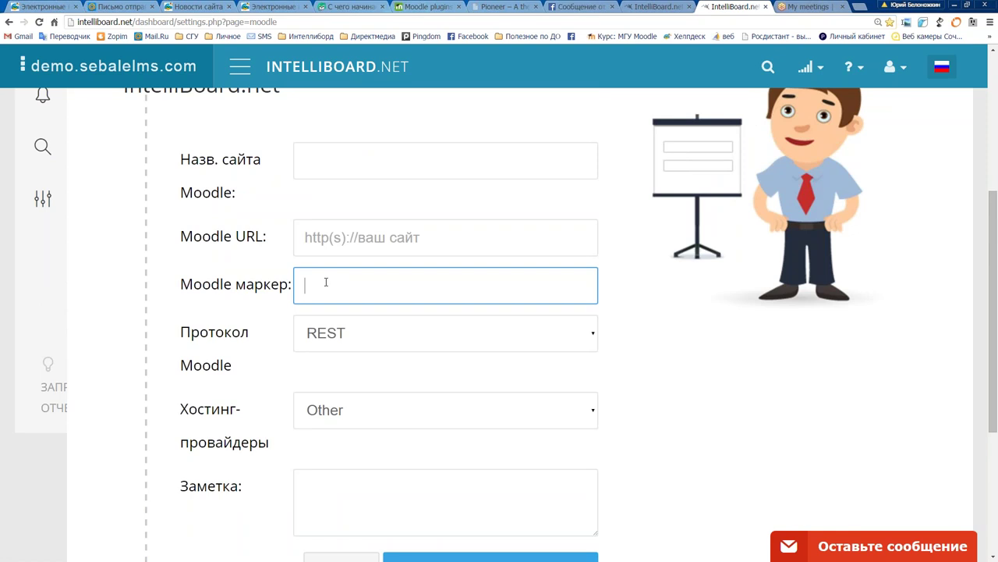
pyautogui.scroll(-1, 326, 281)
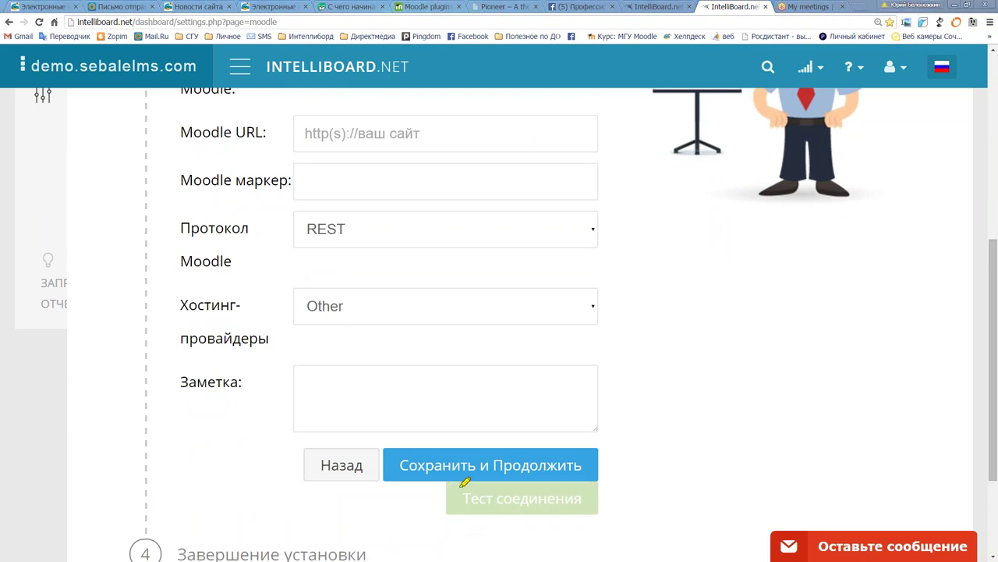
pyautogui.moveTo(460, 481); pyautogui.dragTo(459, 534)
pyautogui.moveTo(596, 535); pyautogui.dragTo(474, 466)
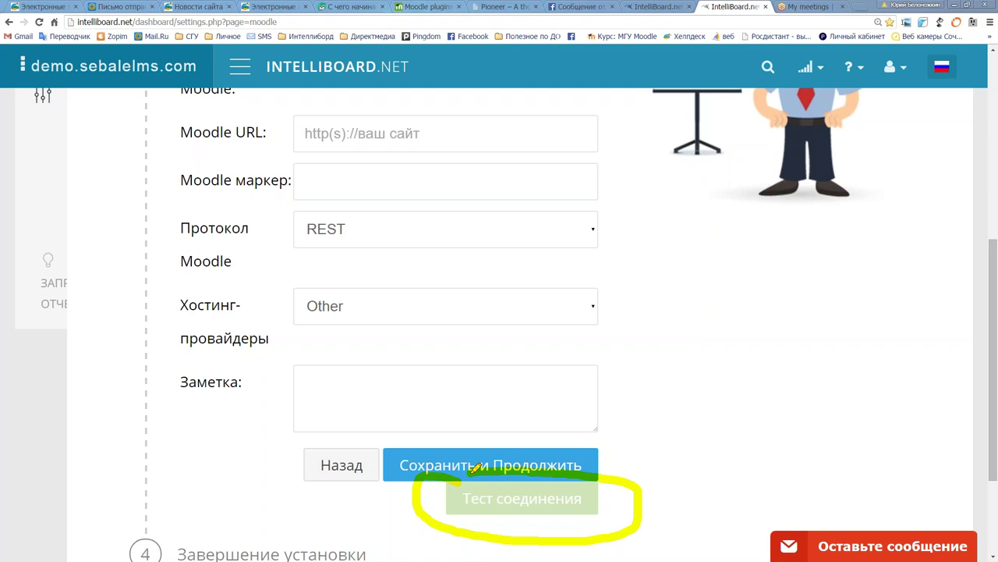
pyautogui.press('Escape')
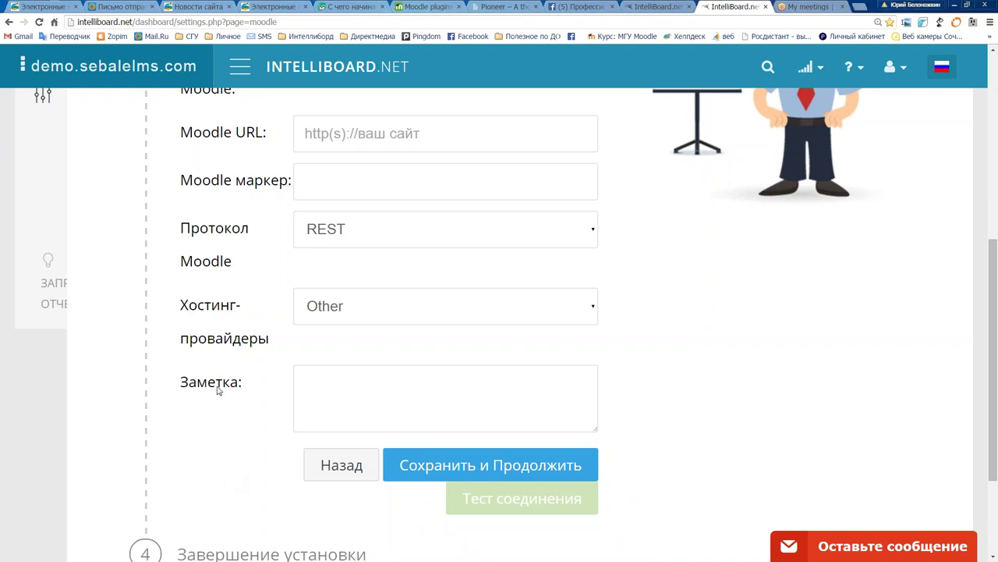
# Step: Leave the unfilled Moodle connection wizard and return to the Настройки overview
pyautogui.scroll(2, 219, 390)
pyautogui.scroll(1, 219, 390)
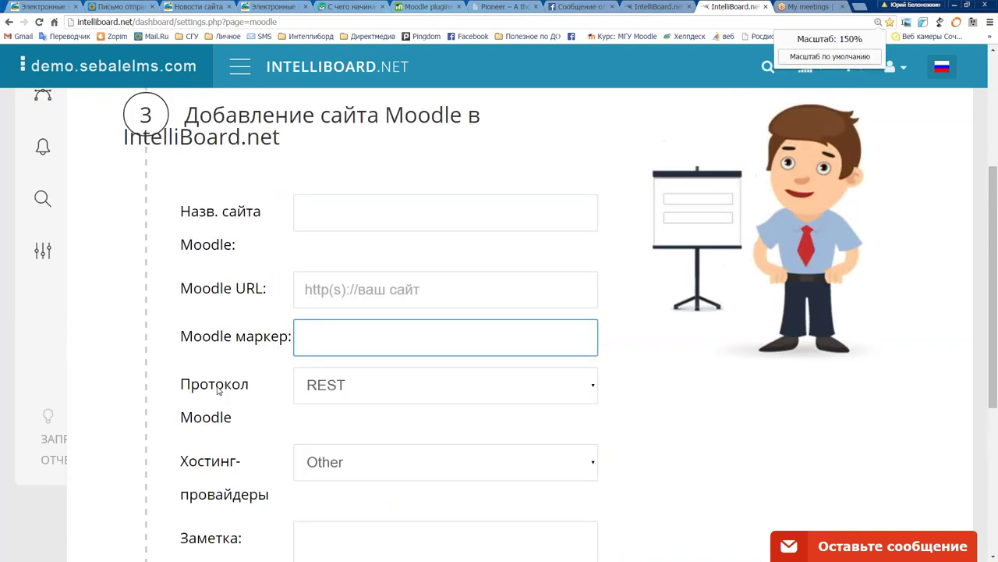
pyautogui.keyDown('ctrl'); pyautogui.scroll(-1, 218, 390); pyautogui.keyUp('ctrl')
pyautogui.keyDown('ctrl'); pyautogui.scroll(-1, 219, 391); pyautogui.keyUp('ctrl')
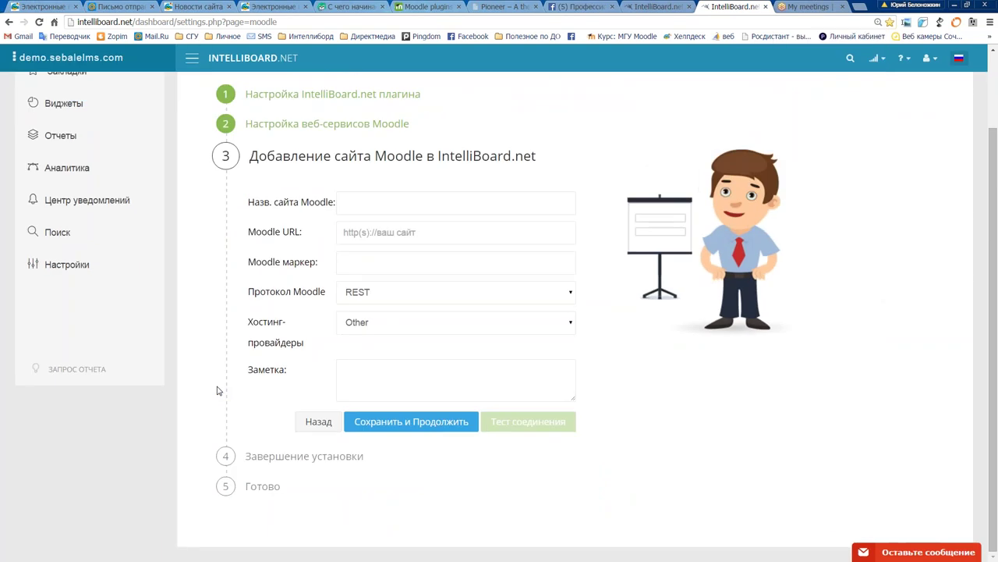
pyautogui.scroll(2, 263, 437)
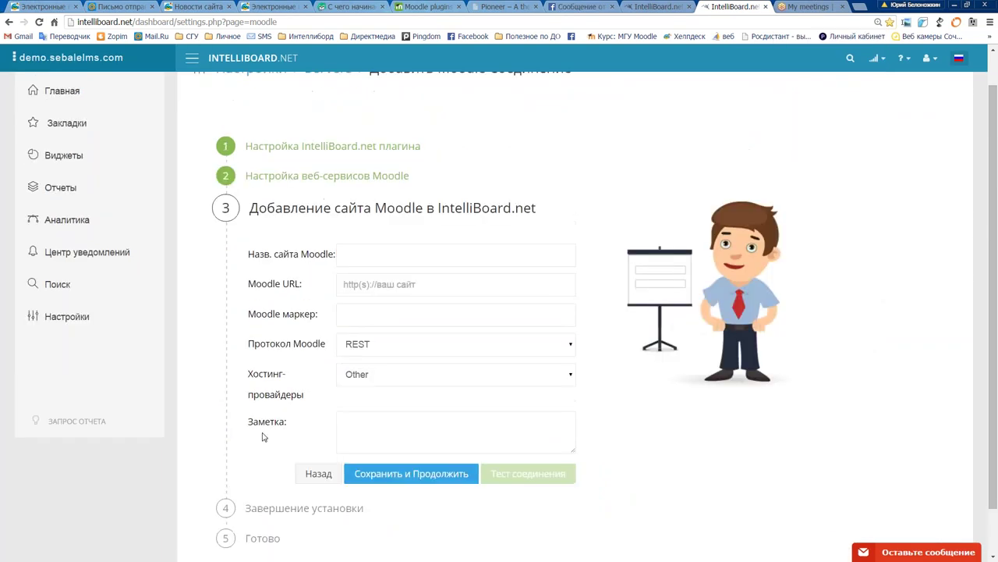
pyautogui.click(328, 106)
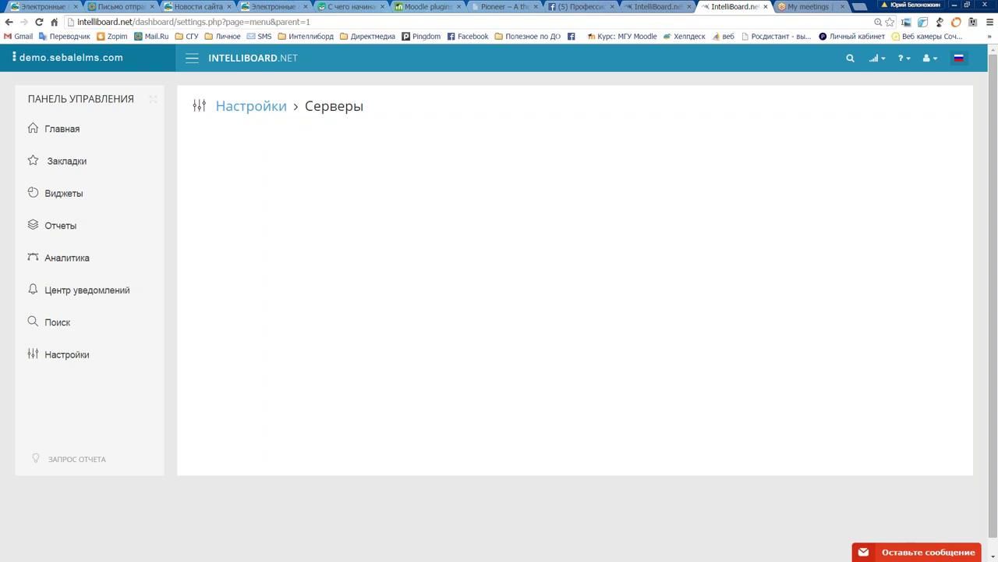
pyautogui.click(260, 106)
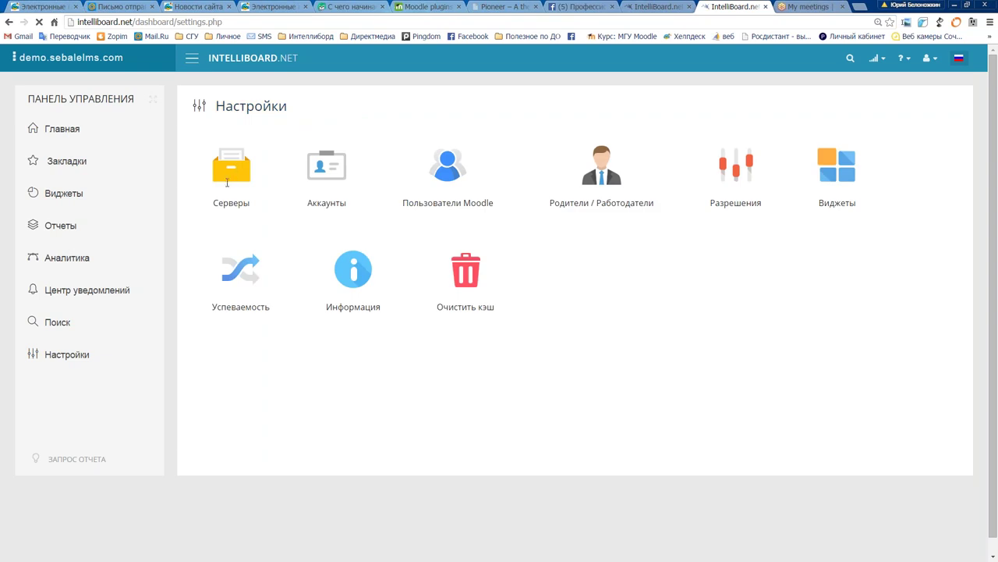
# Step: Open the server list in a separate tab and review the demo.sebalelms.com connection's instance name, URL and token in its edit form
pyautogui.middleClick(231, 174)
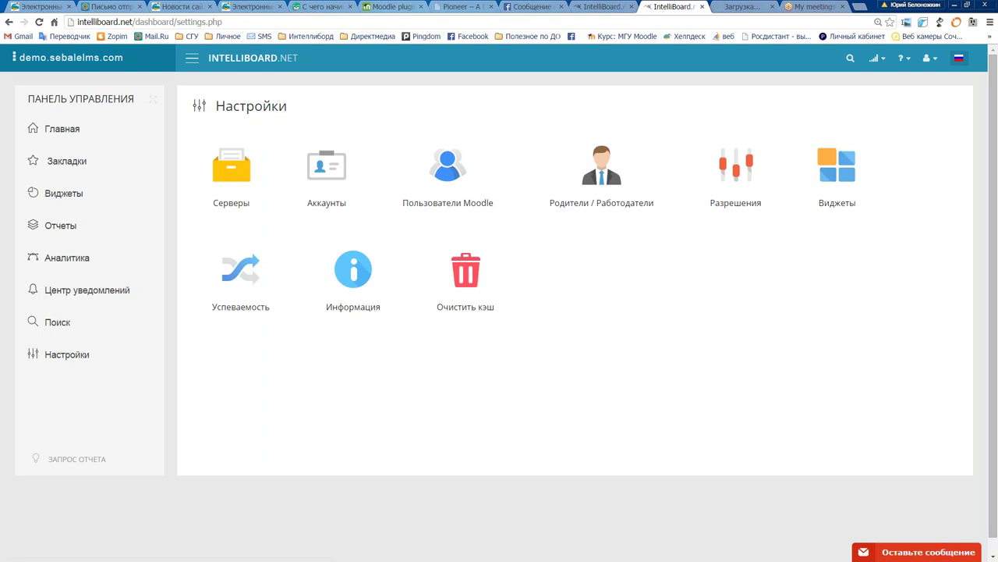
pyautogui.hotkey('ctrl', 'Tab')
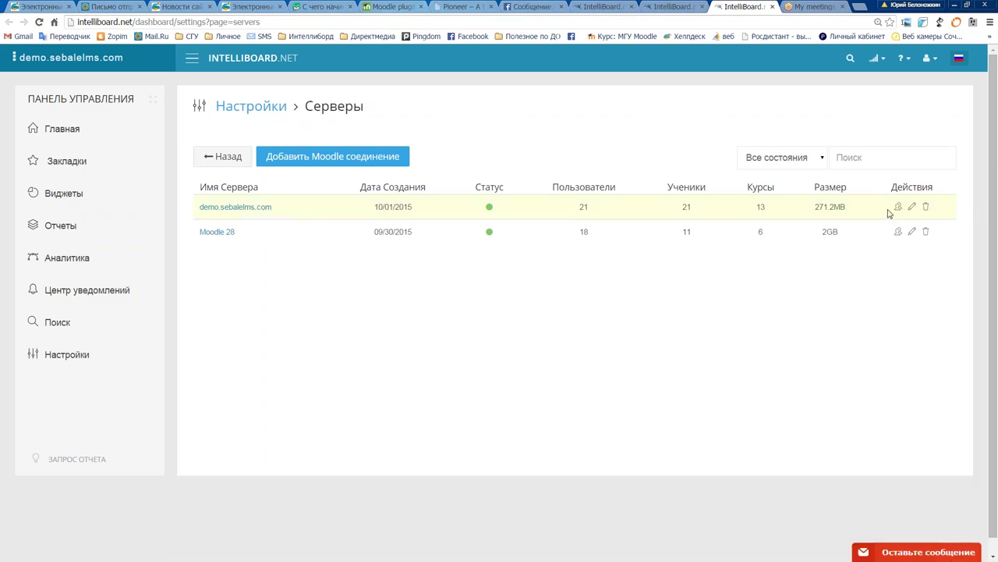
pyautogui.click(912, 208)
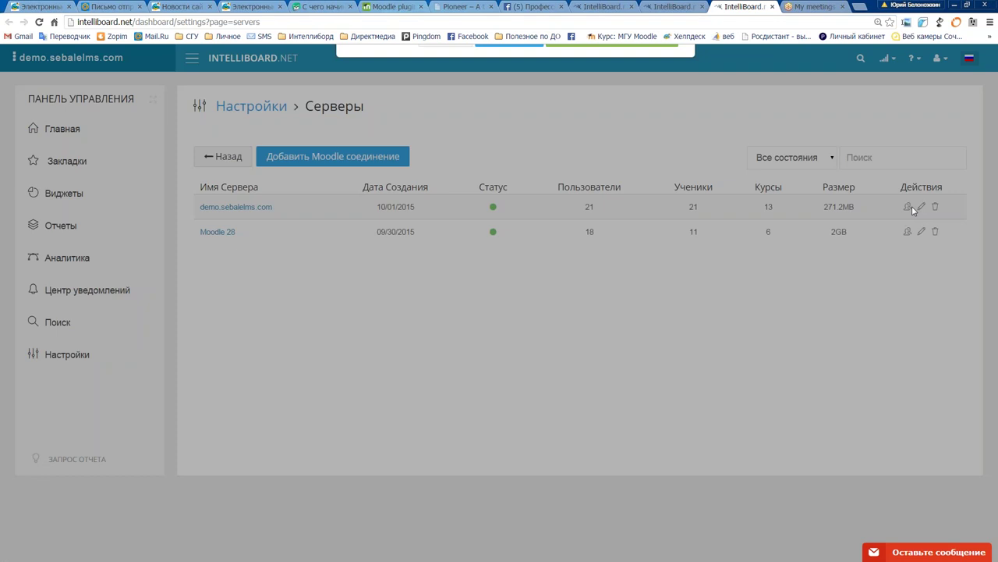
pyautogui.moveTo(559, 184); pyautogui.dragTo(457, 183)
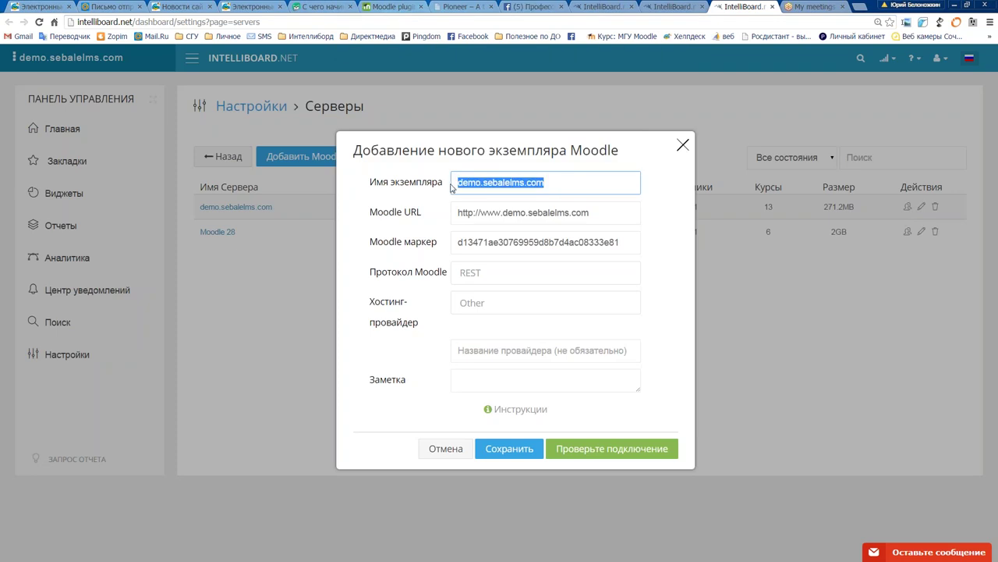
pyautogui.click(581, 212)
pyautogui.click(460, 242)
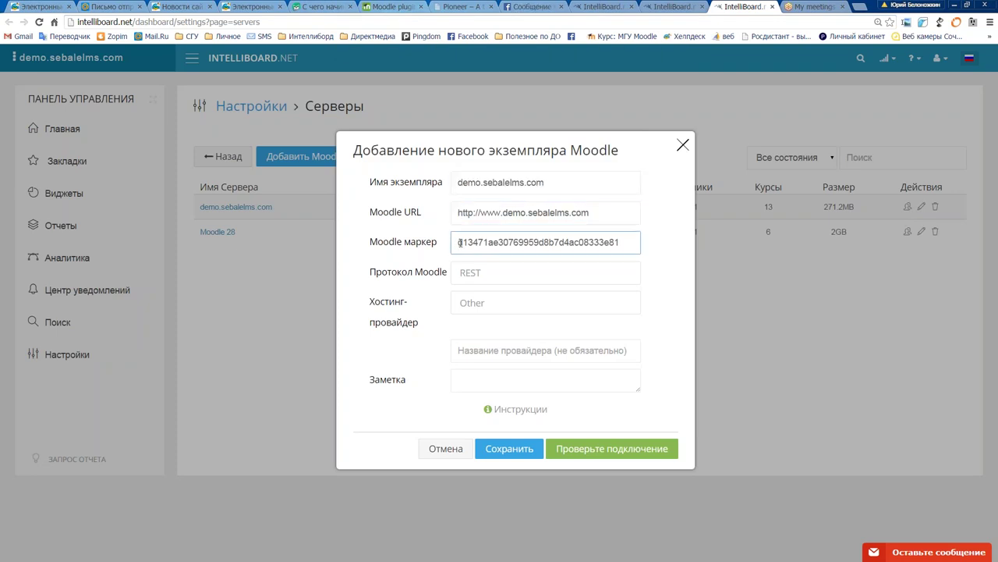
pyautogui.moveTo(459, 243); pyautogui.dragTo(633, 242)
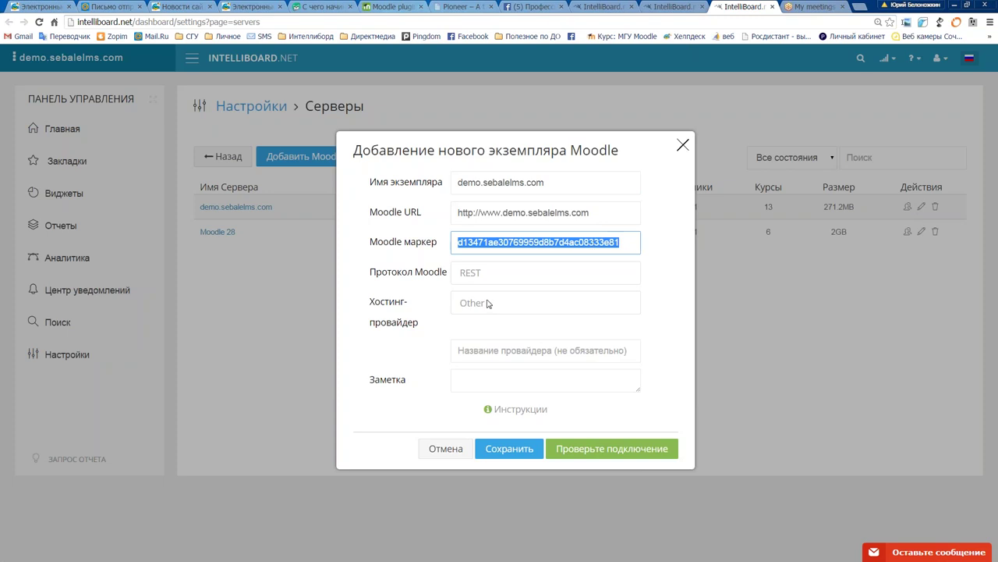
pyautogui.moveTo(549, 184); pyautogui.dragTo(437, 188)
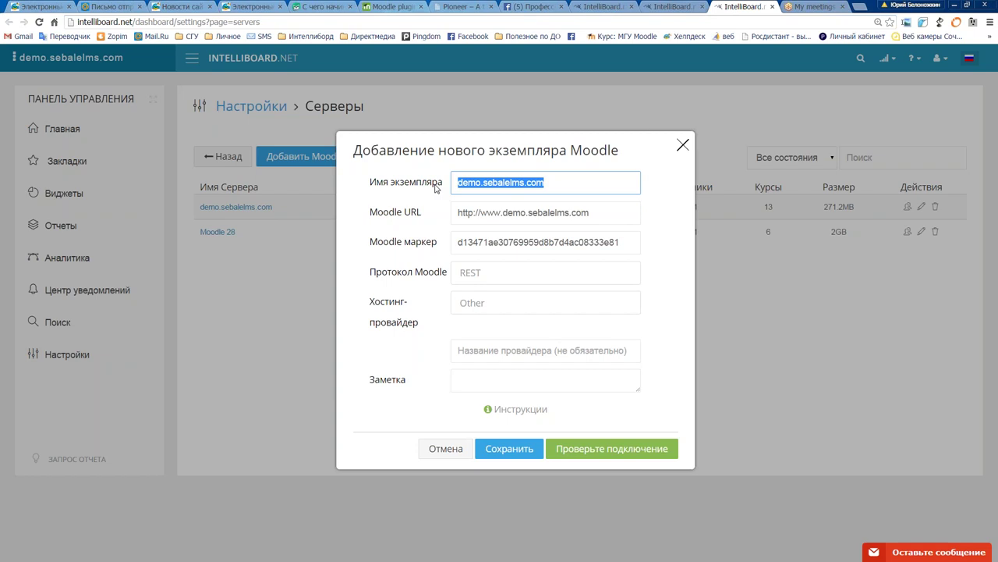
# Step: Test the demo.sebalelms.com connection, then close its form without saving and close the server list tab
pyautogui.click(612, 449)
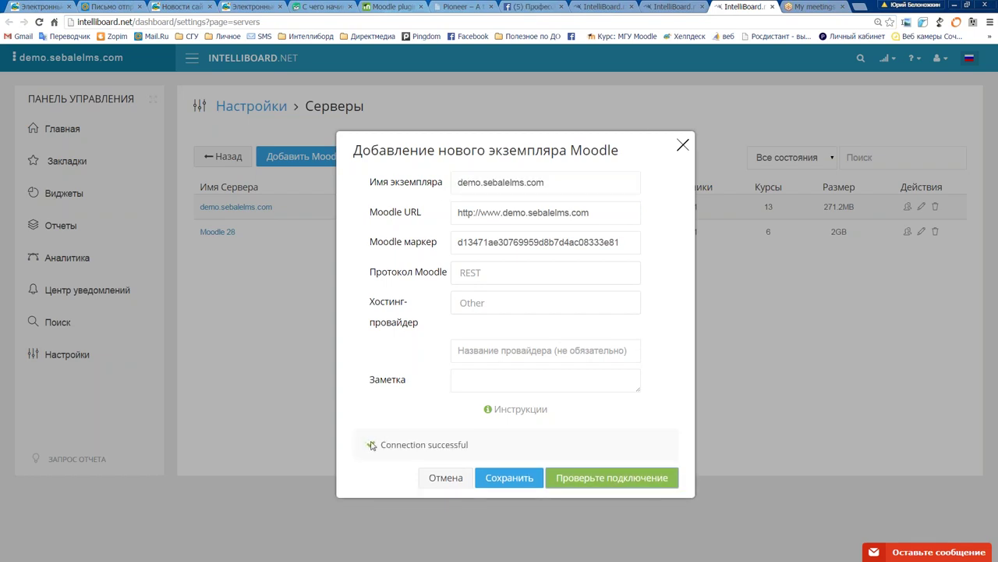
pyautogui.moveTo(379, 445); pyautogui.dragTo(505, 448)
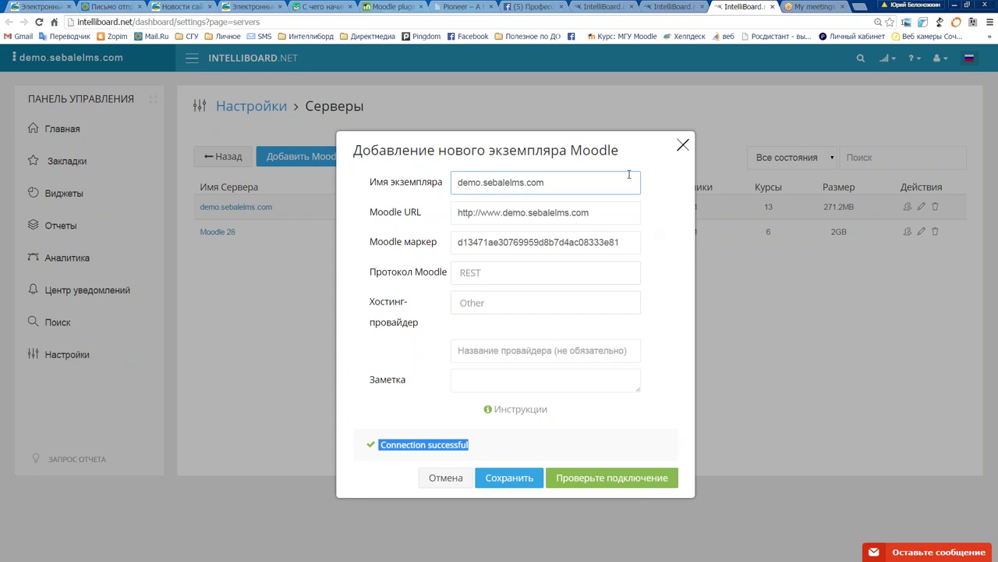
pyautogui.click(684, 148)
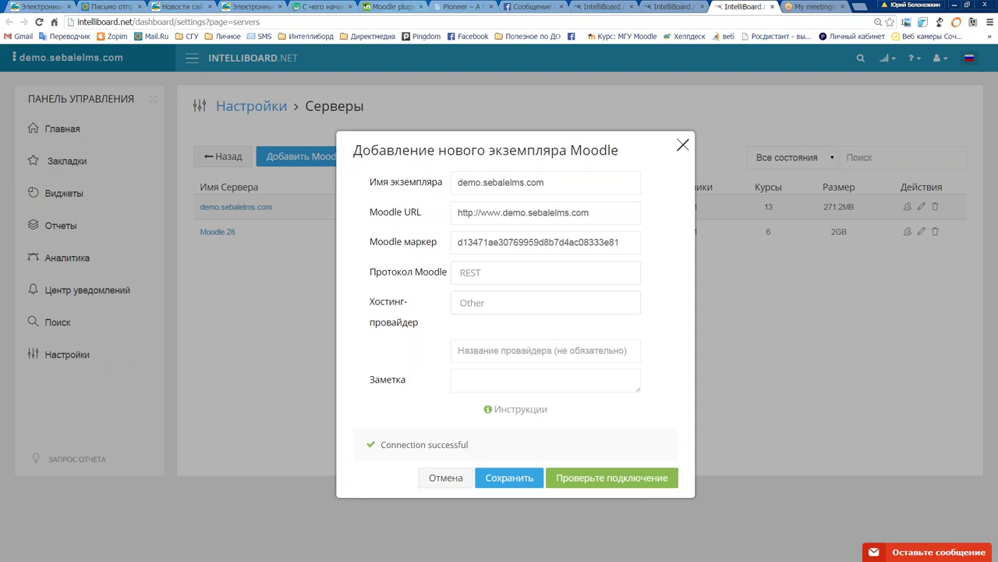
pyautogui.click(683, 145)
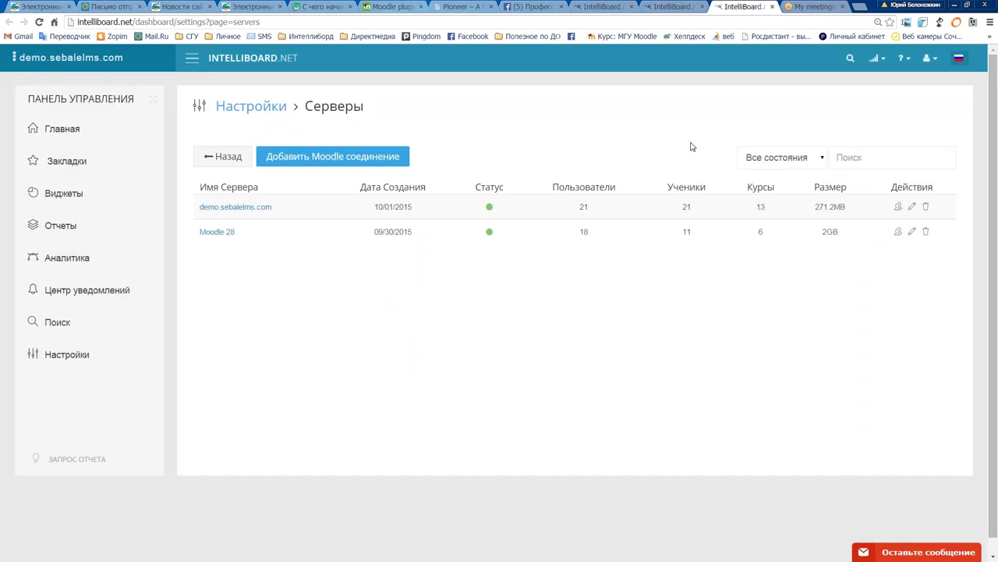
pyautogui.click(773, 7)
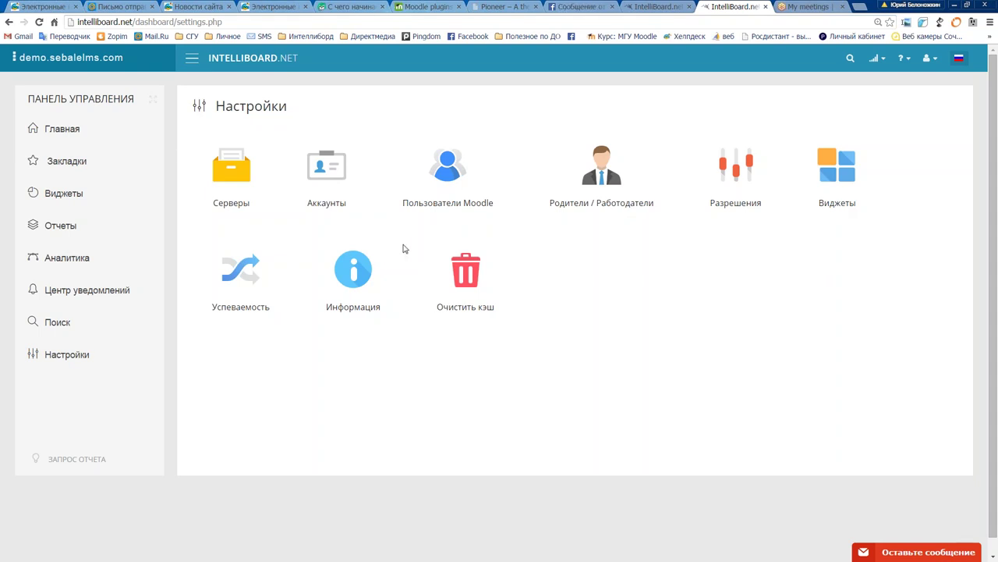
# Step: Open the Прогресс Заданий report and add Auto Mechanics Online Course to its course filter alongside Demo Course
pyautogui.click(62, 227)
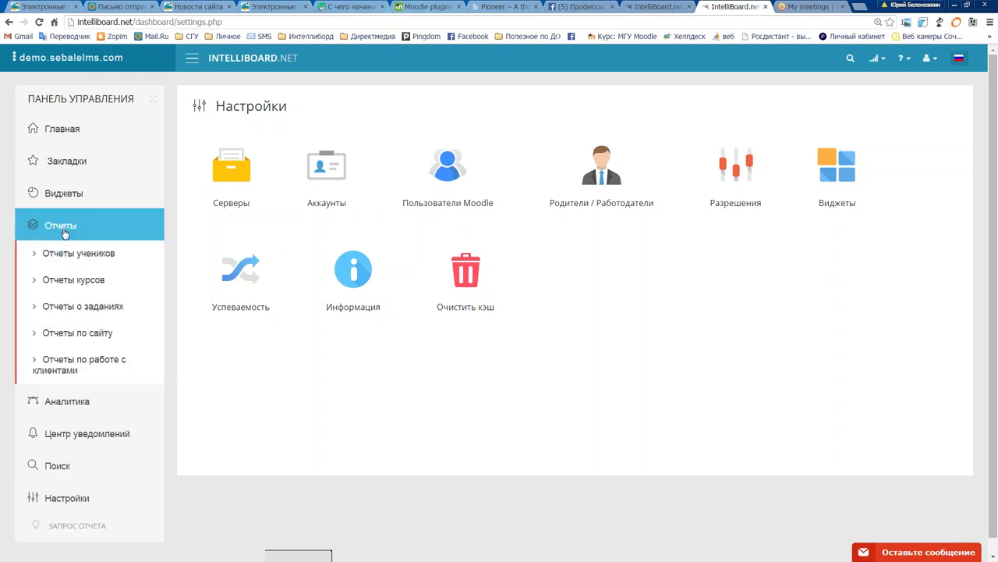
pyautogui.click(74, 306)
pyautogui.scroll(-1, 74, 313)
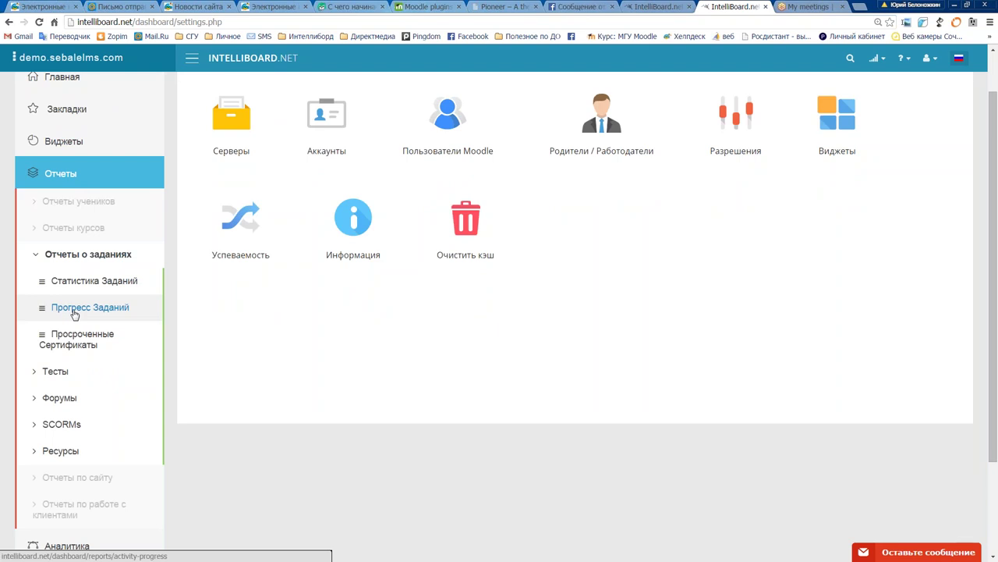
pyautogui.click(75, 309)
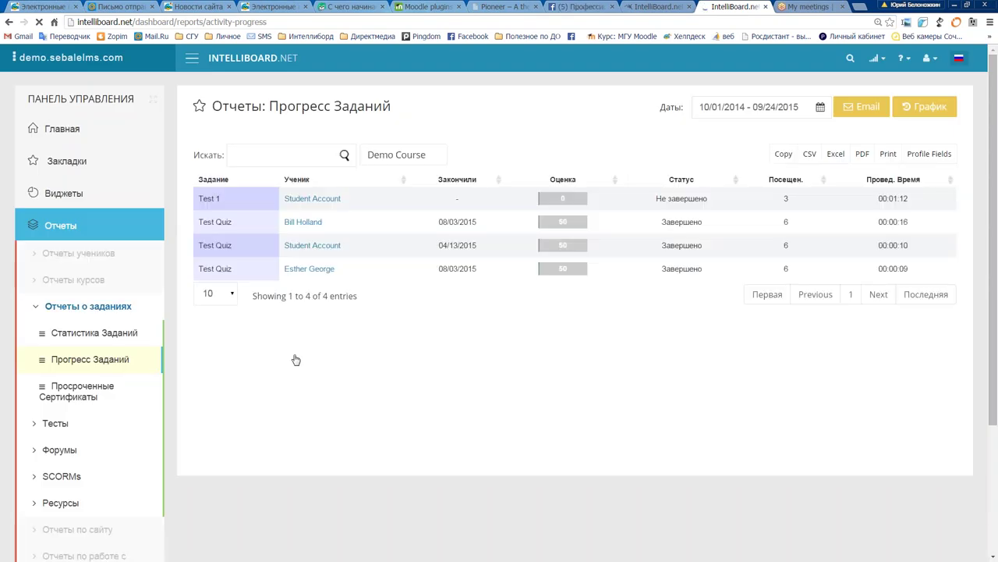
pyautogui.click(441, 164)
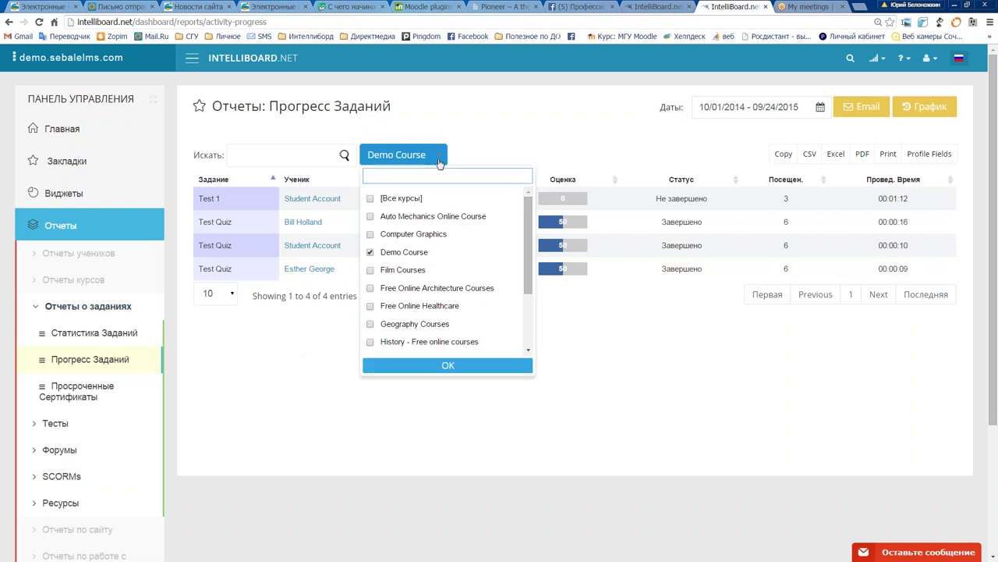
pyautogui.click(372, 217)
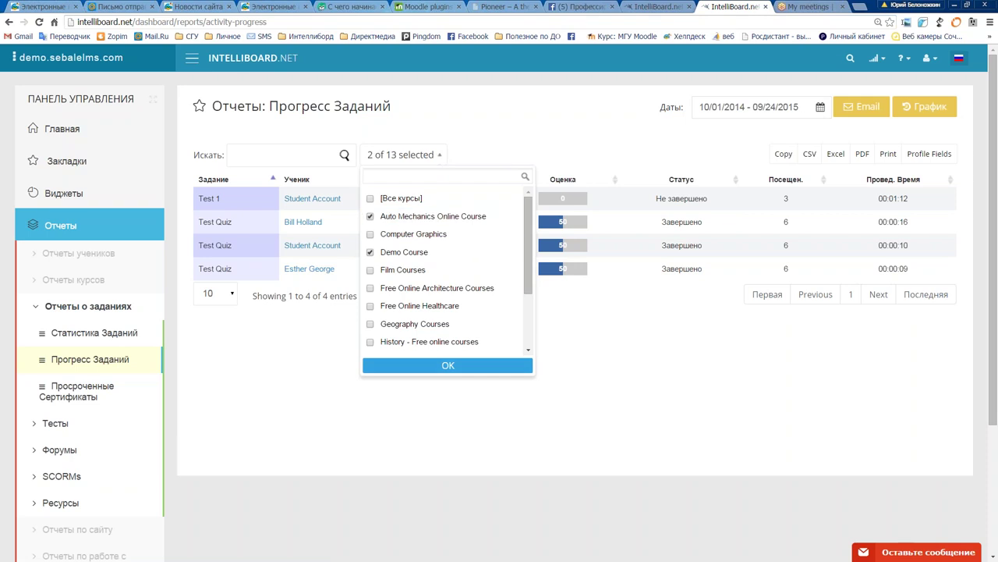
pyautogui.click(448, 365)
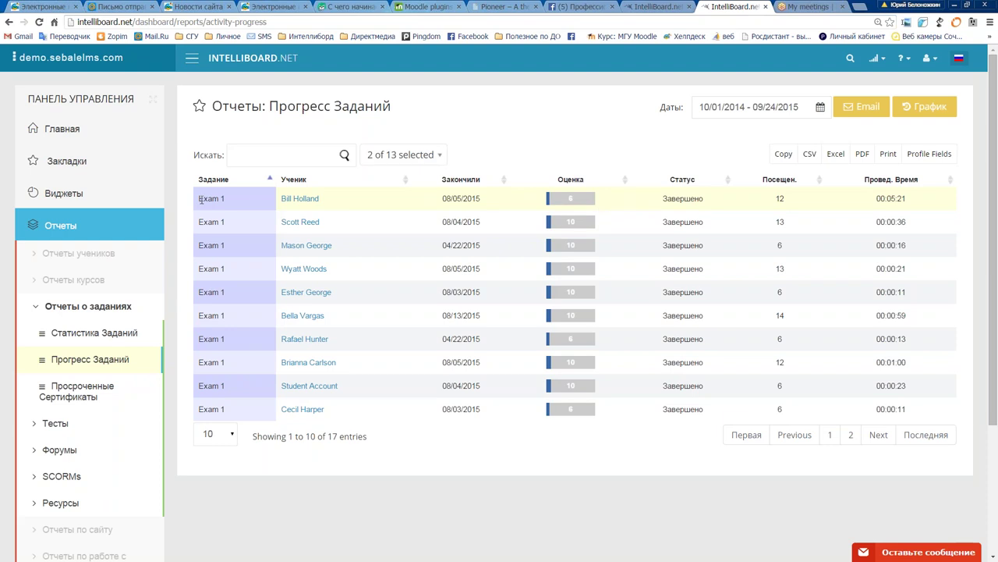
# Step: Examine the report's Exam 1 rows, the available page sizes and the list of courses in the filter
pyautogui.tripleClick(228, 196)
pyautogui.tripleClick(226, 222)
pyautogui.moveTo(200, 245); pyautogui.dragTo(228, 269)
pyautogui.click(232, 441)
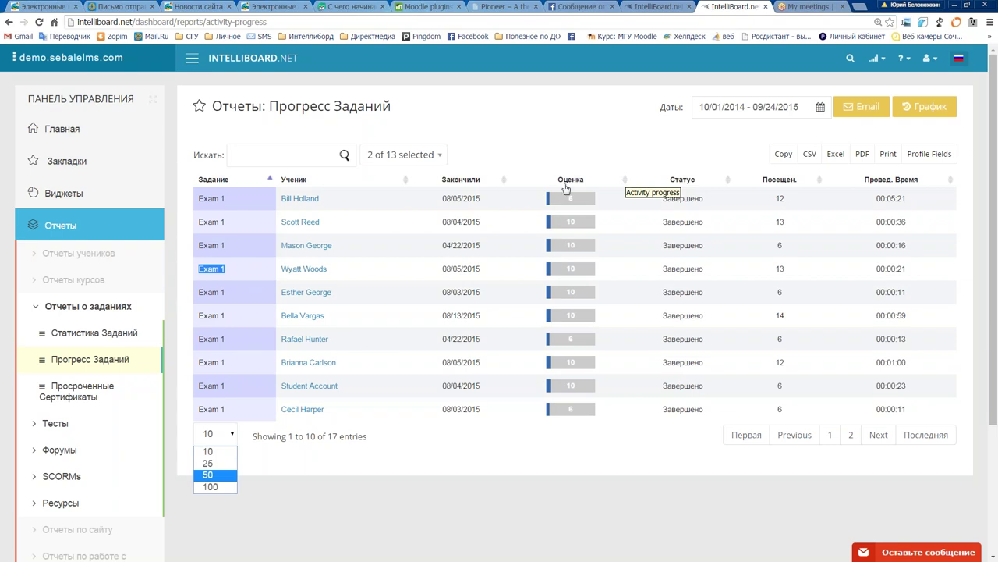
pyautogui.click(440, 158)
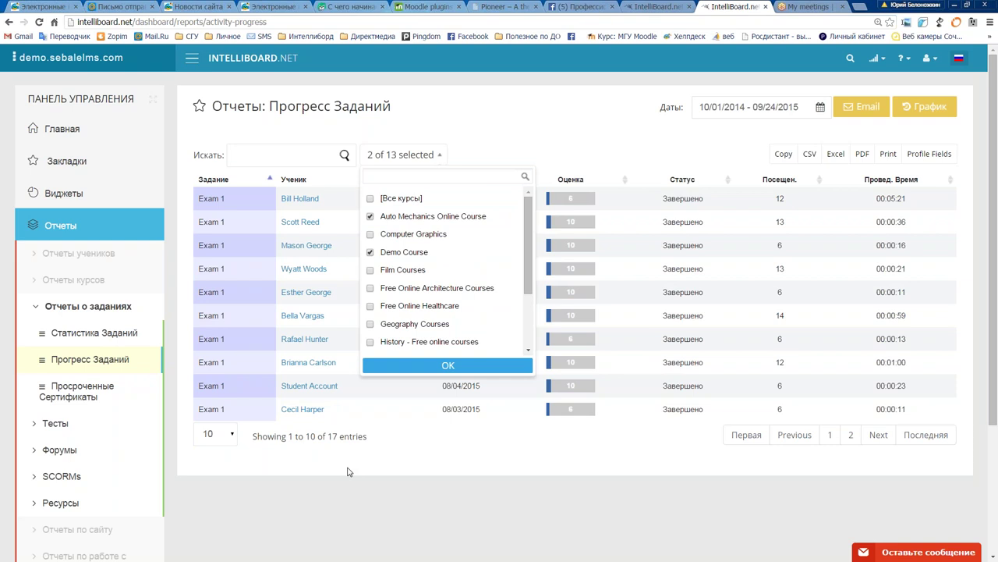
# Step: Open Центр уведомлений and start creating a new notification
pyautogui.scroll(-1, 349, 471)
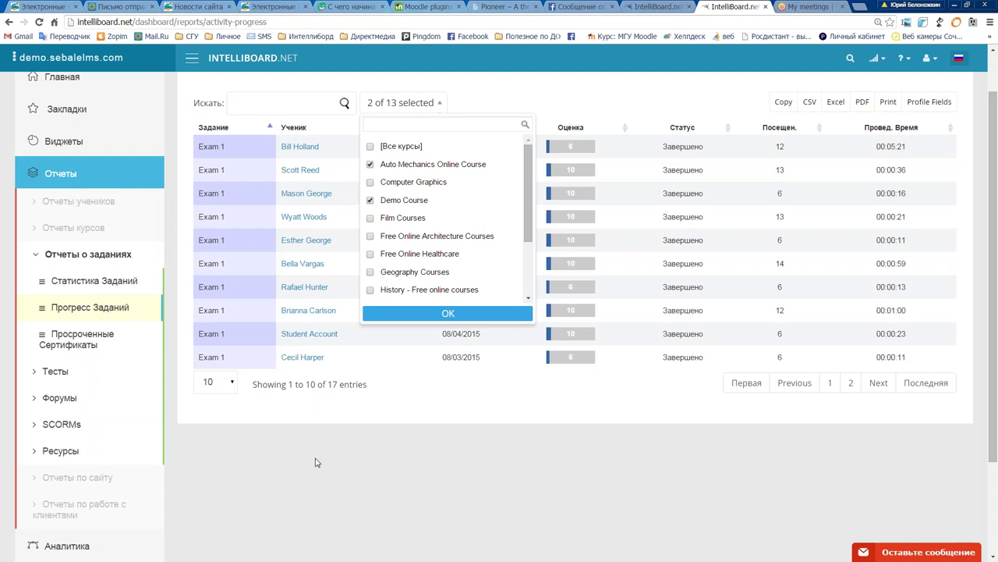
pyautogui.scroll(-3, 317, 458)
pyautogui.scroll(-1, 311, 452)
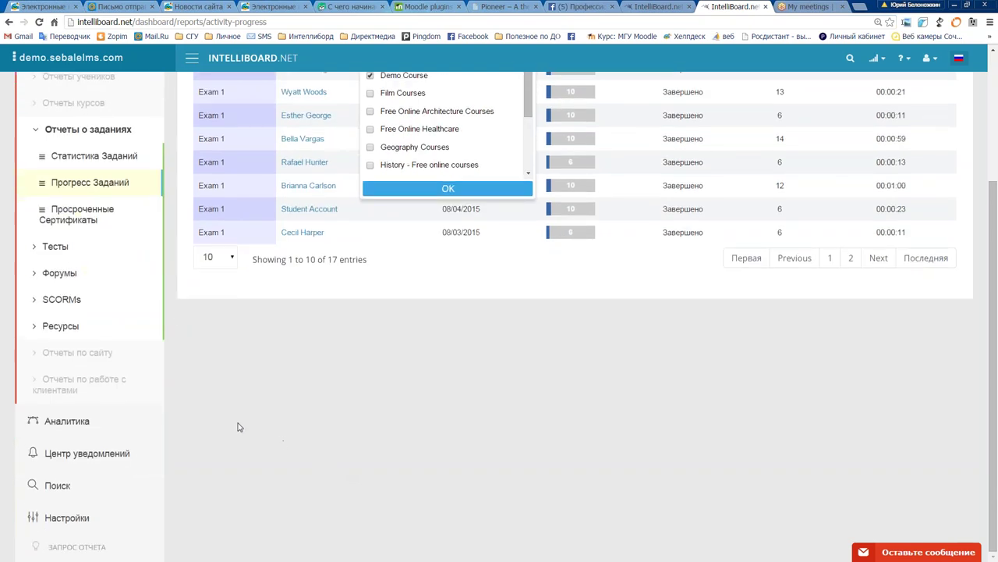
pyautogui.click(87, 453)
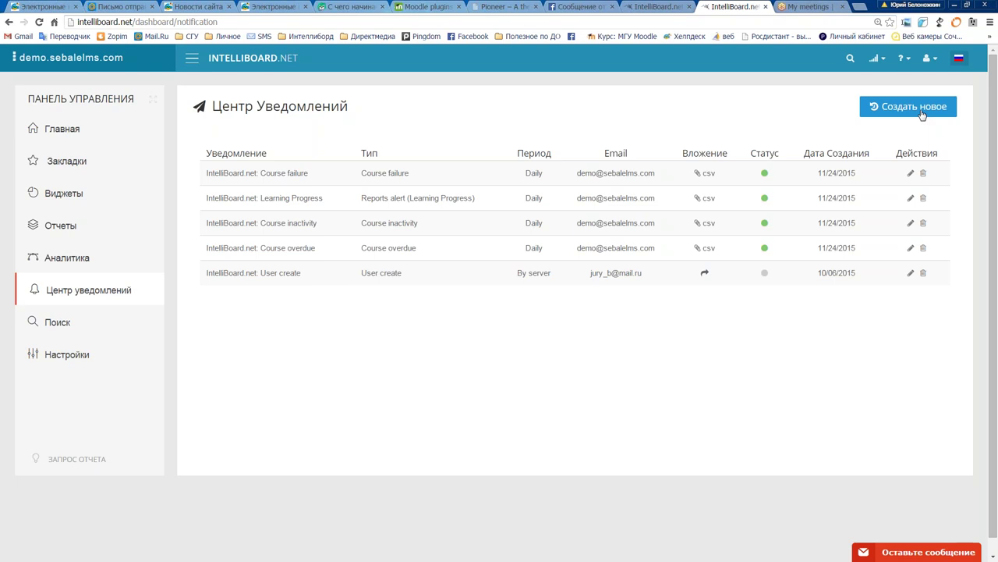
pyautogui.click(922, 114)
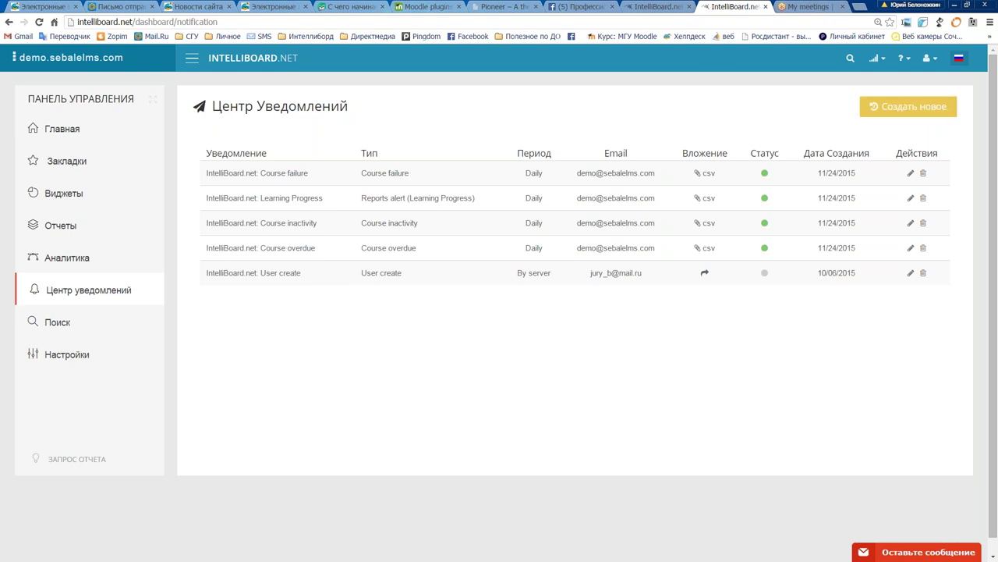